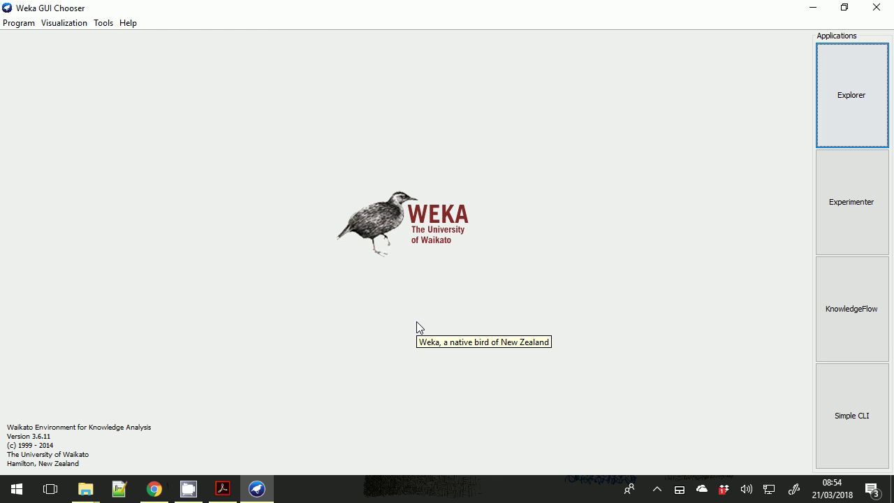
Step: Switch to File Explorer and open the weka-gephi/weka folder under eHealth/ensino/dinamicas in the Google Drive File Stream team drives
{"action": "left_click", "coordinate": [85, 496]}
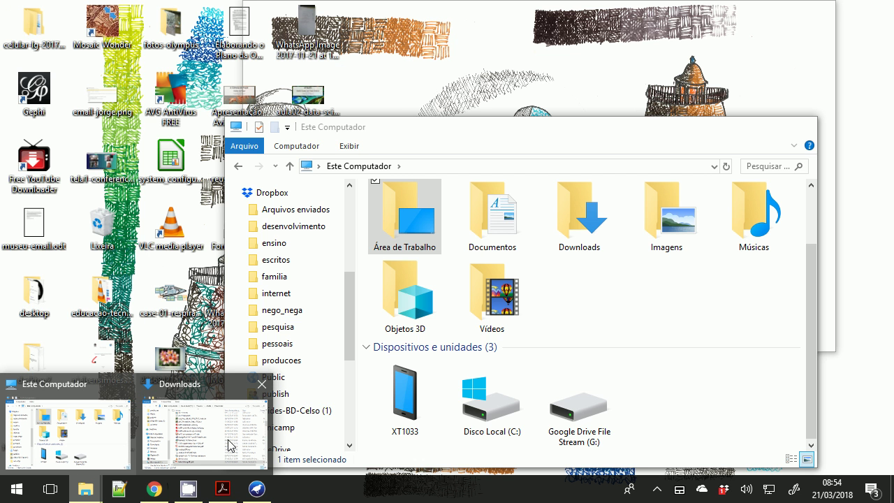
{"action": "mouse_move", "coordinate": [248, 445]}
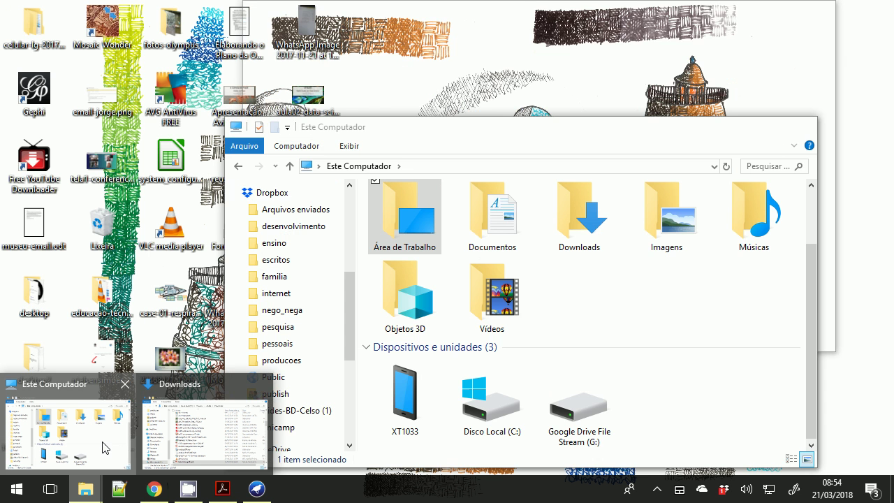
{"action": "left_click", "coordinate": [84, 433]}
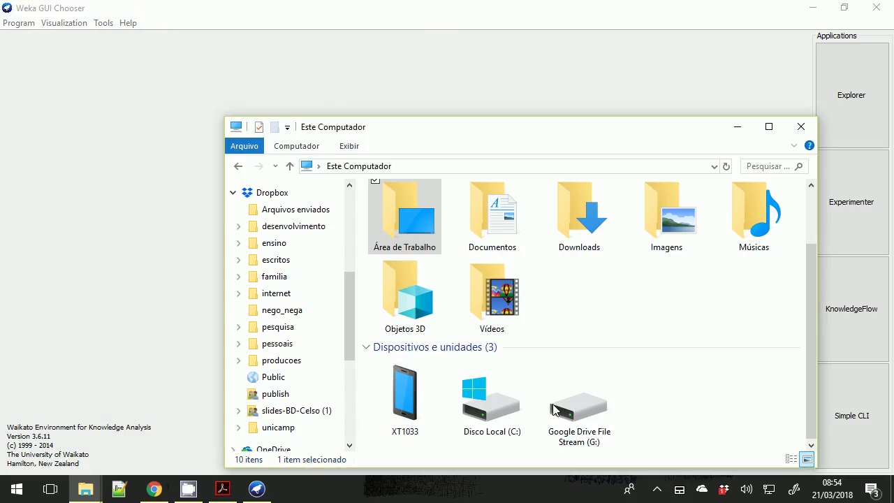
{"action": "double_click", "coordinate": [569, 422]}
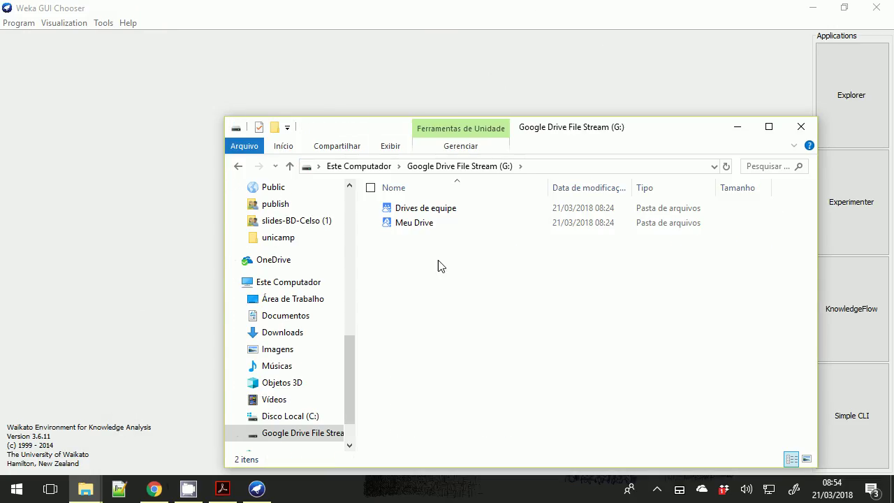
{"action": "double_click", "coordinate": [414, 211]}
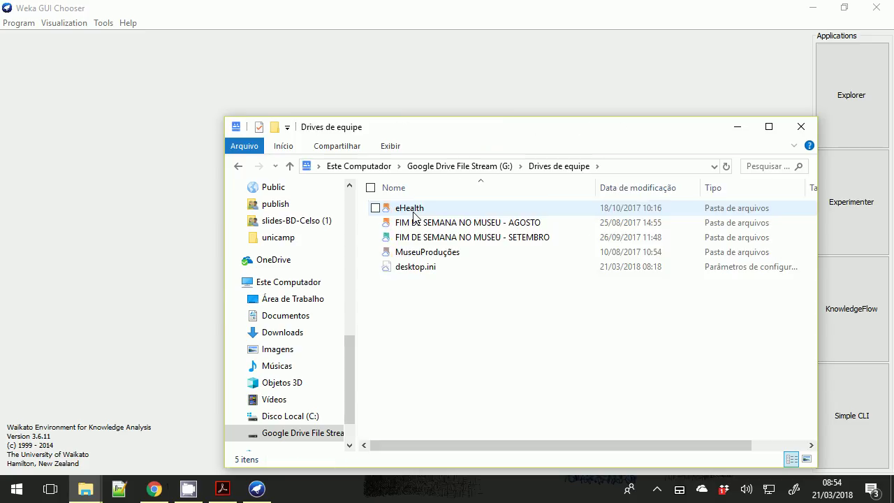
{"action": "double_click", "coordinate": [415, 211]}
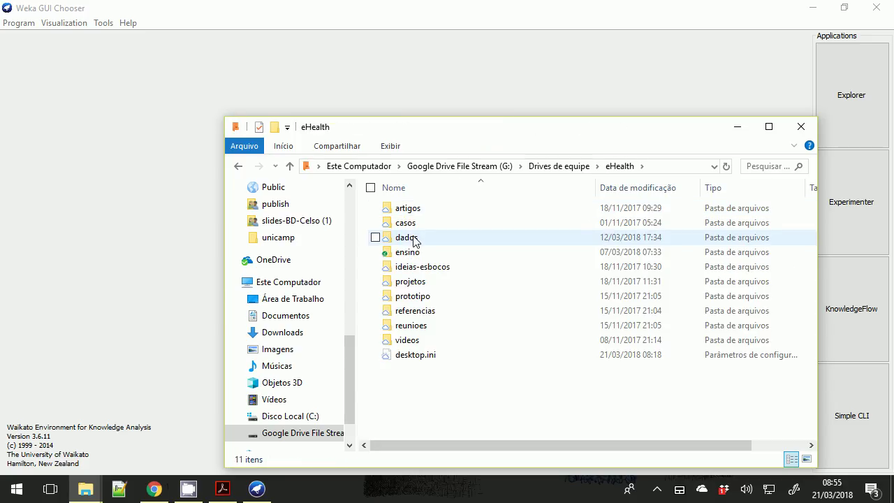
{"action": "double_click", "coordinate": [412, 253]}
{"action": "double_click", "coordinate": [410, 209]}
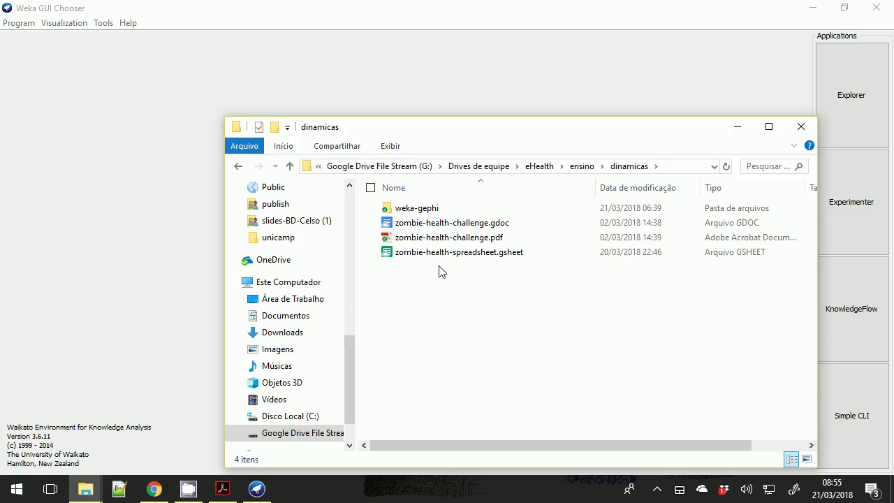
{"action": "double_click", "coordinate": [441, 211]}
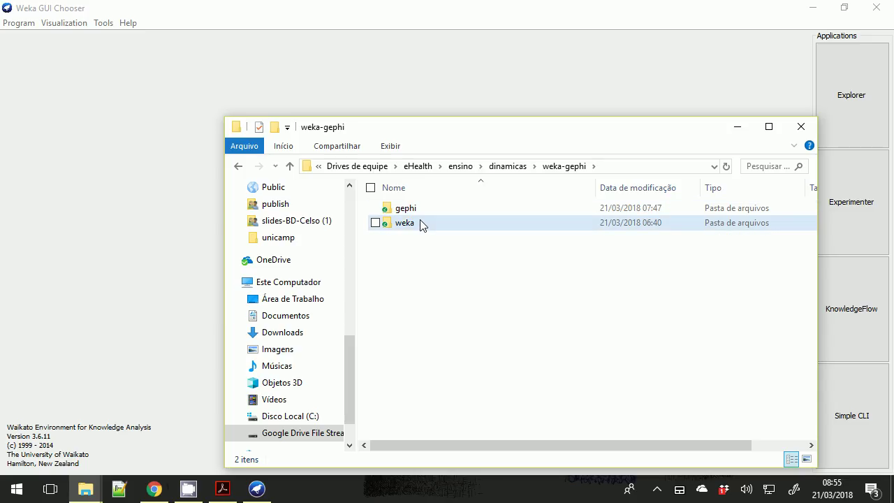
{"action": "double_click", "coordinate": [422, 224]}
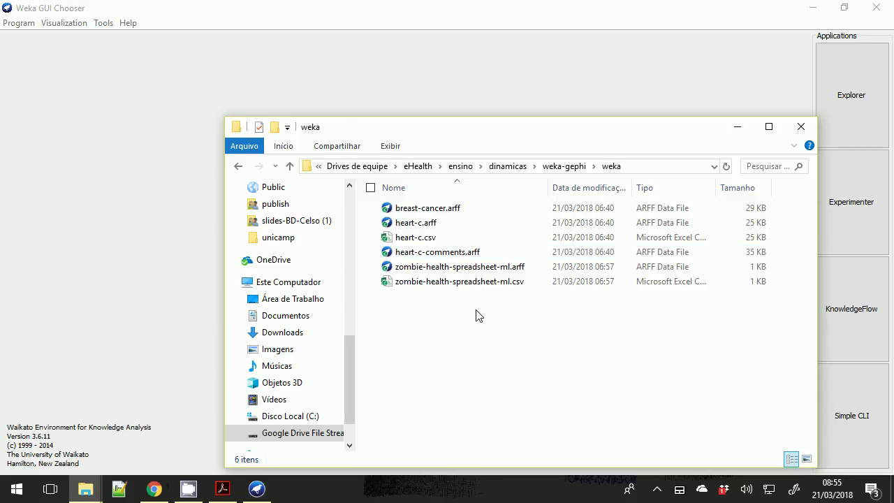
Step: Try viewing zombie-health-spreadsheet-ml.csv in Excel, its default program, and close it
{"action": "left_click", "coordinate": [458, 282]}
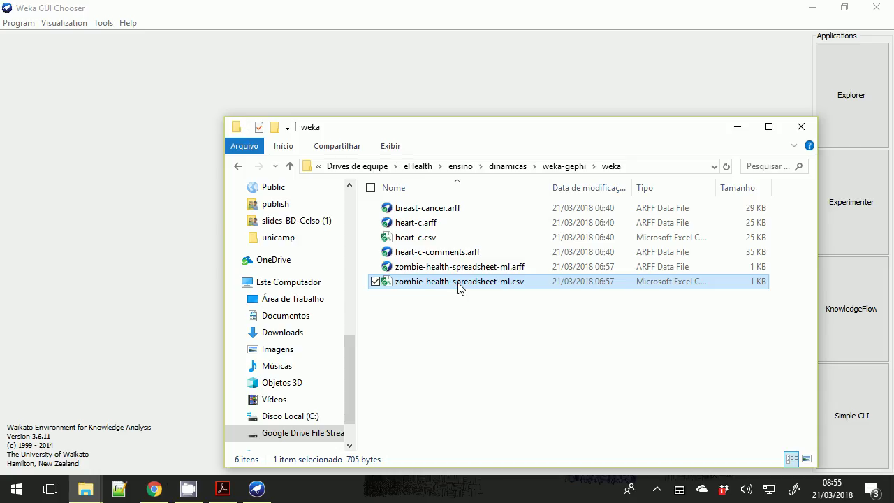
{"action": "double_click", "coordinate": [457, 282]}
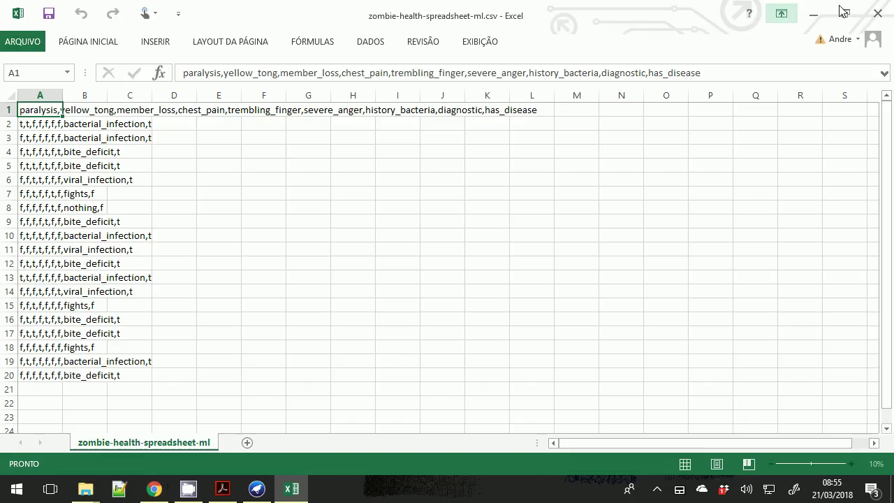
{"action": "left_click", "coordinate": [873, 18]}
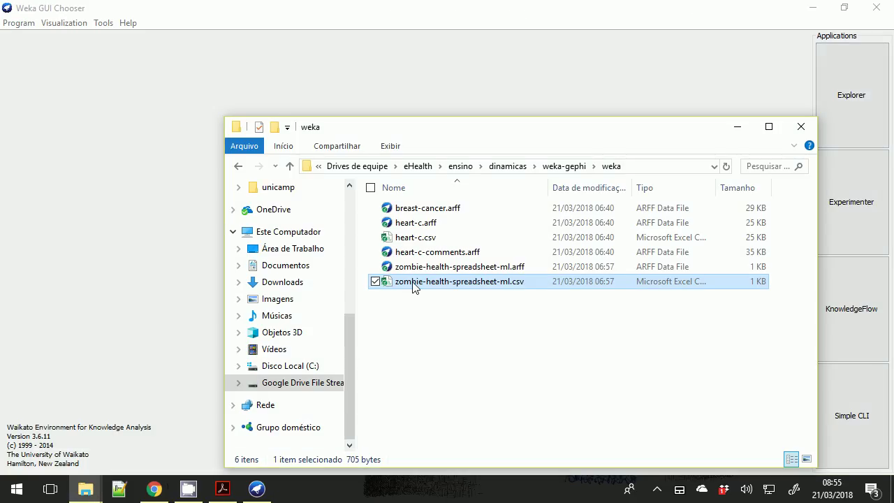
Step: Dismiss the Dropbox offer and open zombie-health-spreadsheet-ml.csv with LibreOffice Calc, up to the text import settings
{"action": "right_click", "coordinate": [413, 283]}
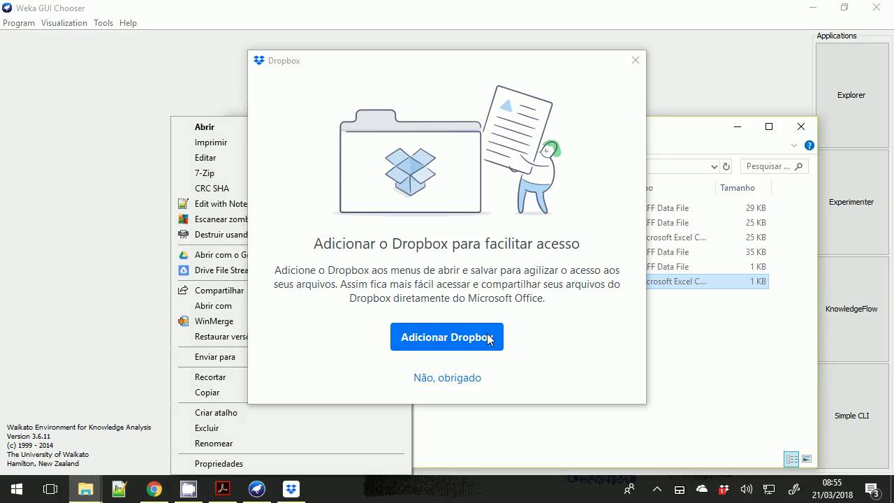
{"action": "left_click", "coordinate": [634, 60]}
{"action": "right_click", "coordinate": [418, 287]}
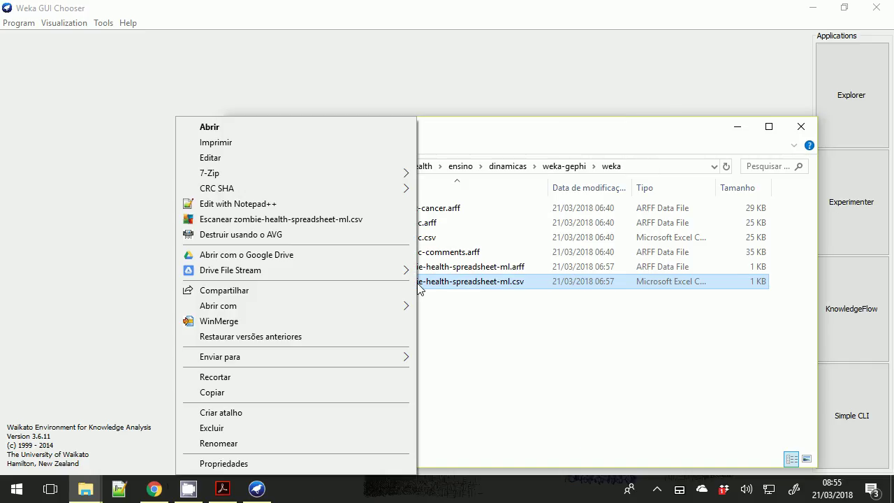
{"action": "mouse_move", "coordinate": [373, 306]}
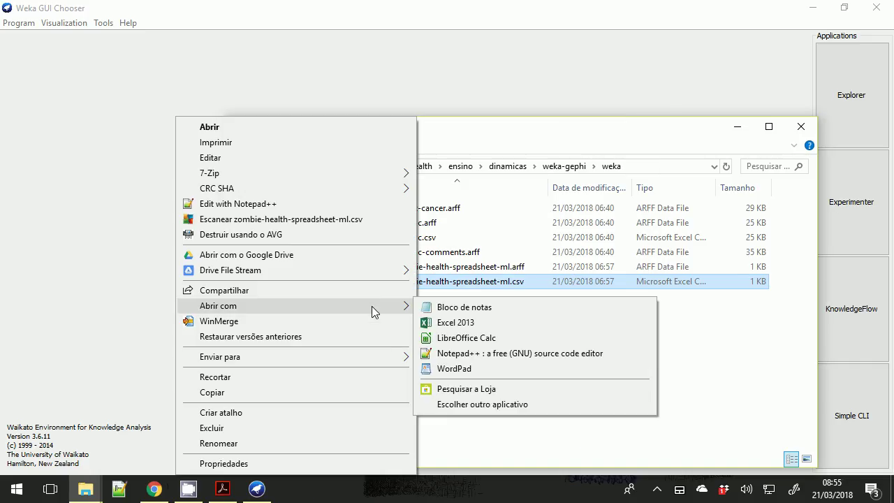
{"action": "left_click", "coordinate": [466, 338]}
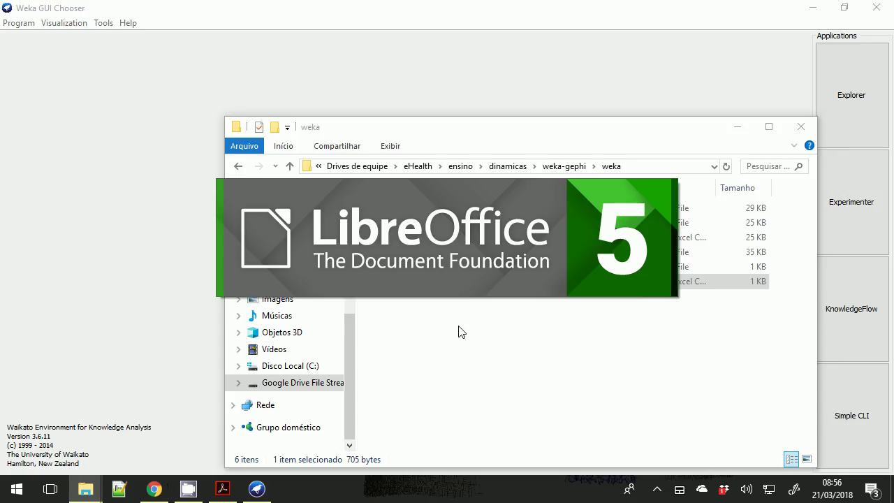
{"action": "left_click", "coordinate": [473, 325]}
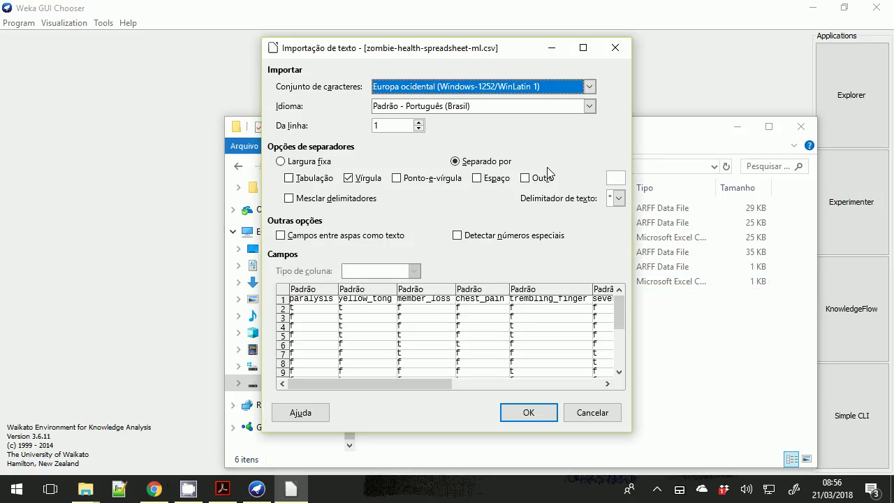
Step: Try to open zombie-health-spreadsheet.gsheet from the dinamicas folder in Firefox, cancelling the master password request and closing the browser
{"action": "left_click", "coordinate": [646, 345]}
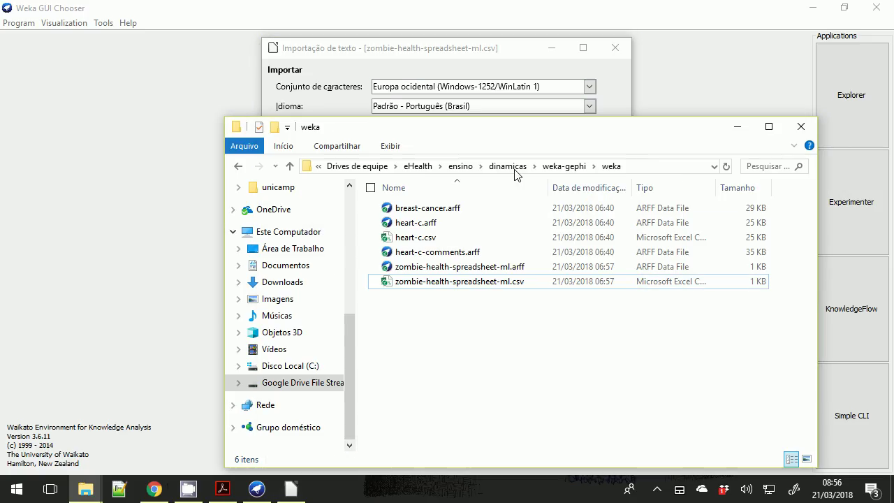
{"action": "left_click", "coordinate": [514, 168]}
{"action": "left_click", "coordinate": [444, 254]}
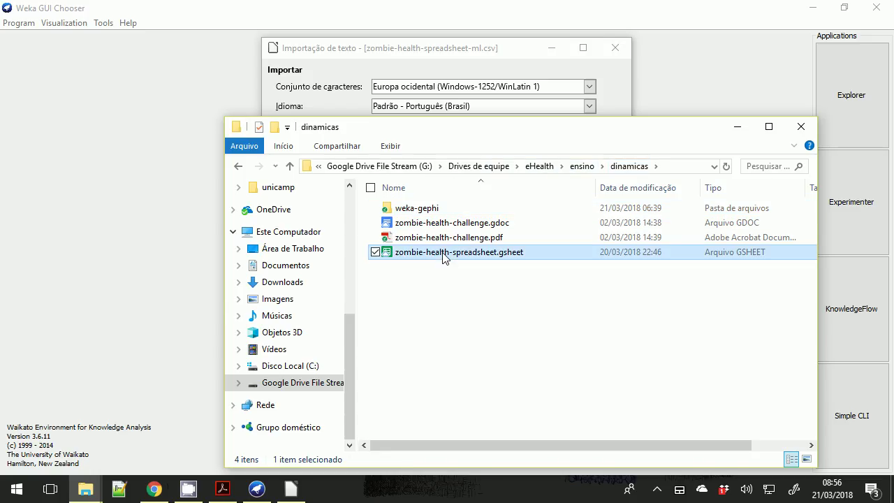
{"action": "right_click", "coordinate": [443, 256]}
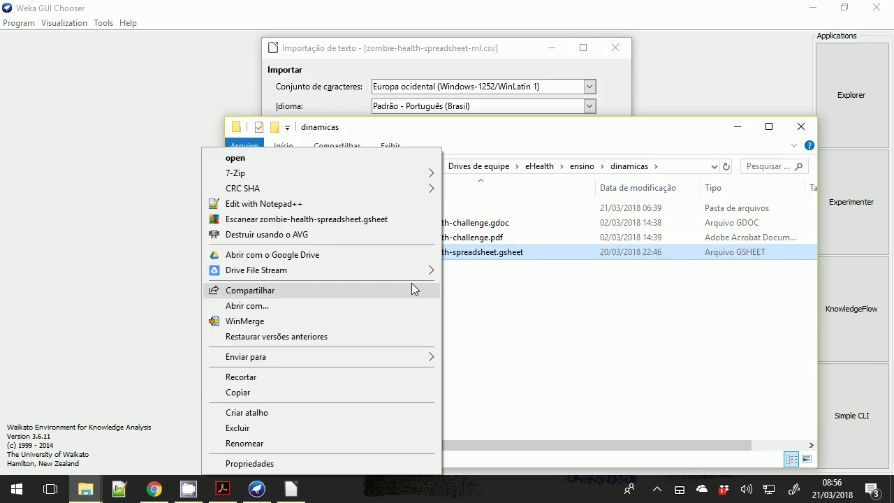
{"action": "left_click", "coordinate": [523, 292]}
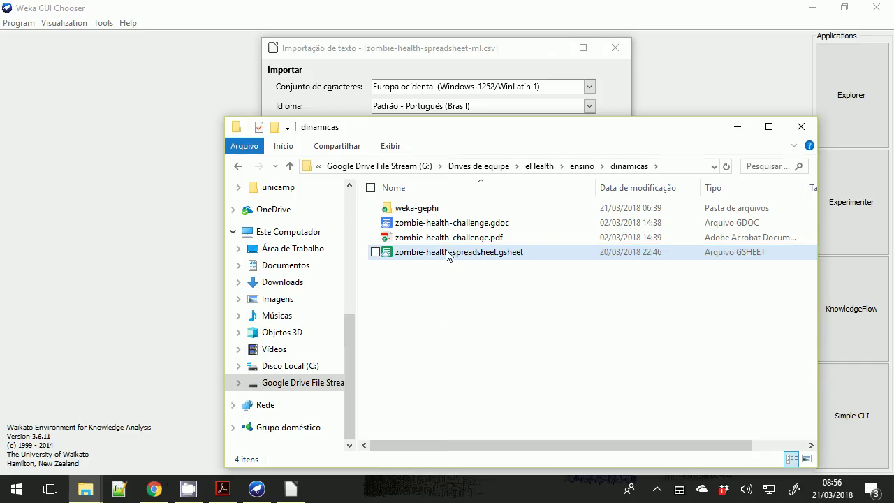
{"action": "left_click", "coordinate": [447, 254]}
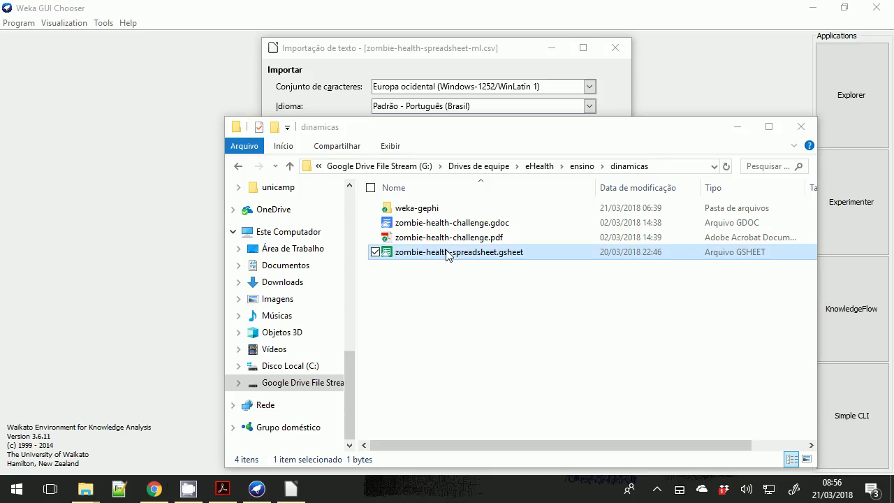
{"action": "double_click", "coordinate": [447, 252]}
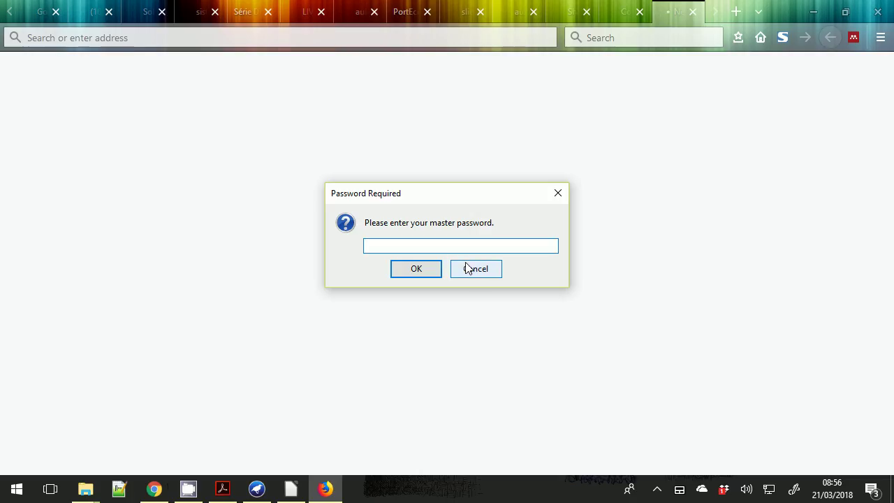
{"action": "left_click", "coordinate": [478, 270]}
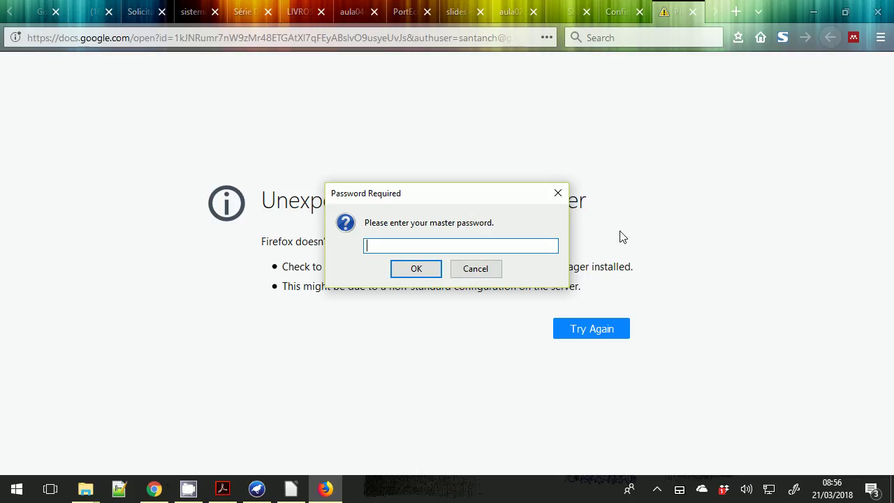
{"action": "left_click", "coordinate": [496, 270]}
{"action": "left_click", "coordinate": [878, 12]}
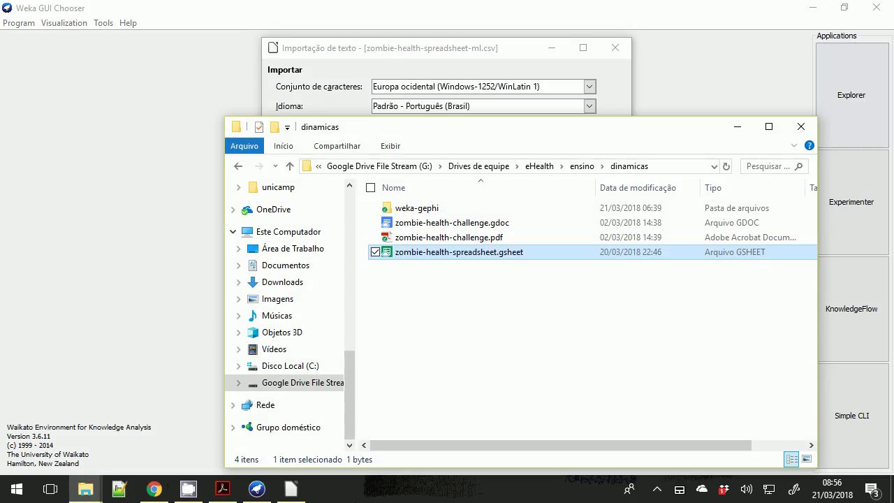
Step: Switch to Chrome and open zombie-health-spreadsheet from the eHealth/ensino/dinamicas folder in Google Drive
{"action": "left_click", "coordinate": [153, 489]}
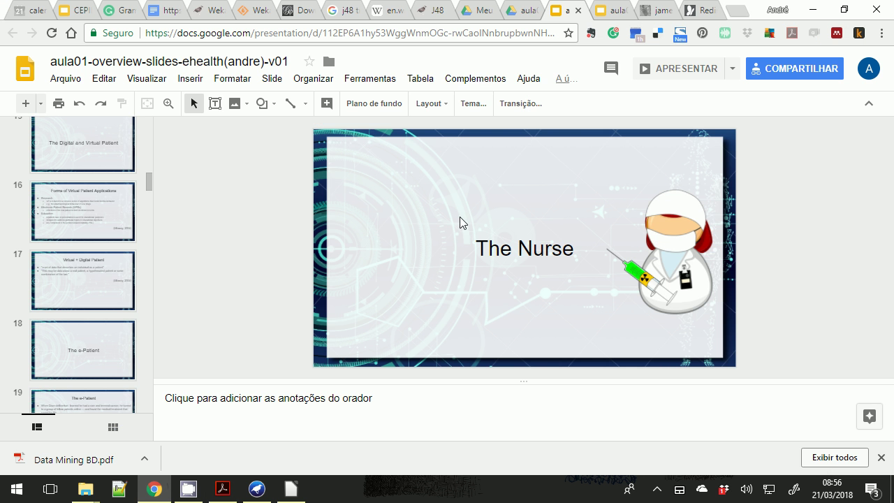
{"action": "left_click", "coordinate": [525, 12]}
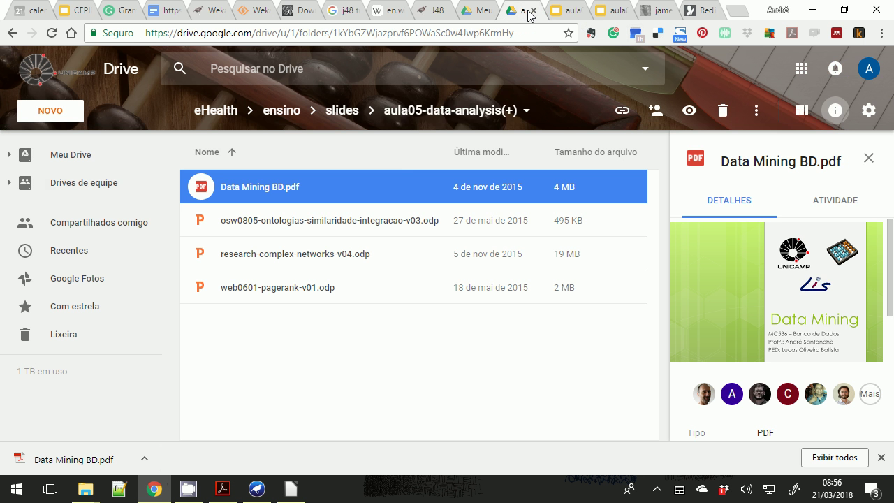
{"action": "left_click", "coordinate": [347, 113]}
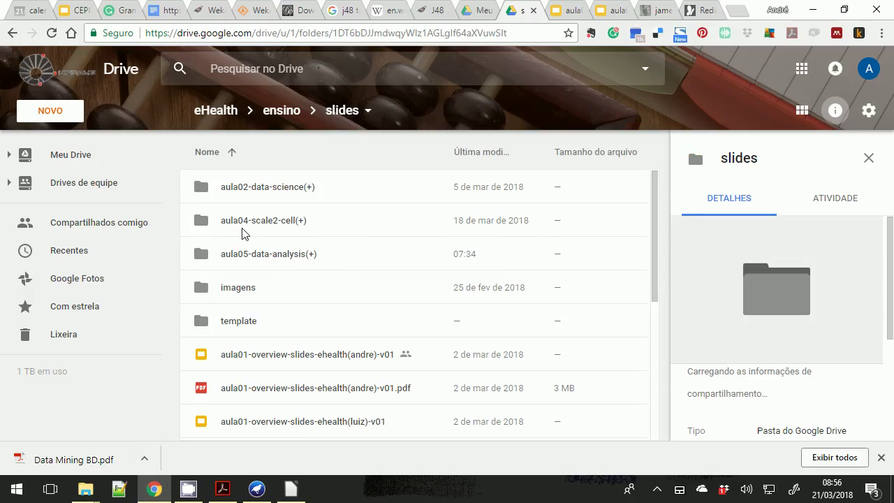
{"action": "left_click", "coordinate": [283, 112]}
{"action": "double_click", "coordinate": [247, 192]}
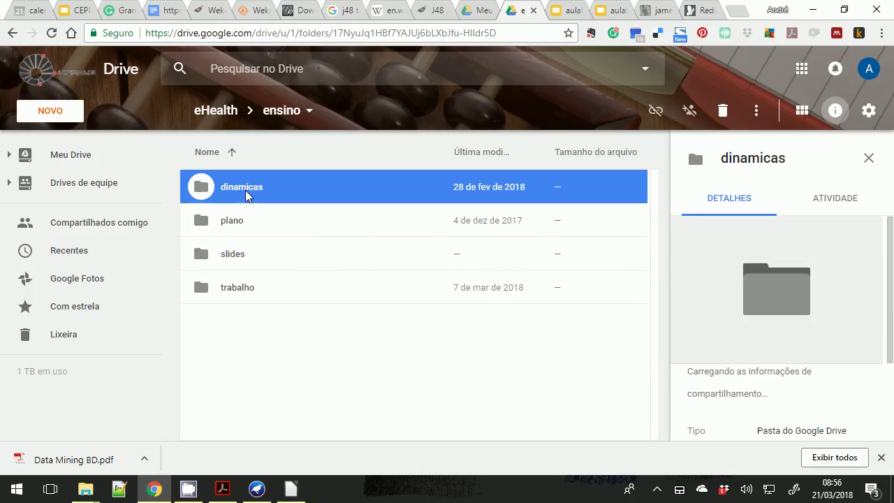
{"action": "double_click", "coordinate": [268, 289]}
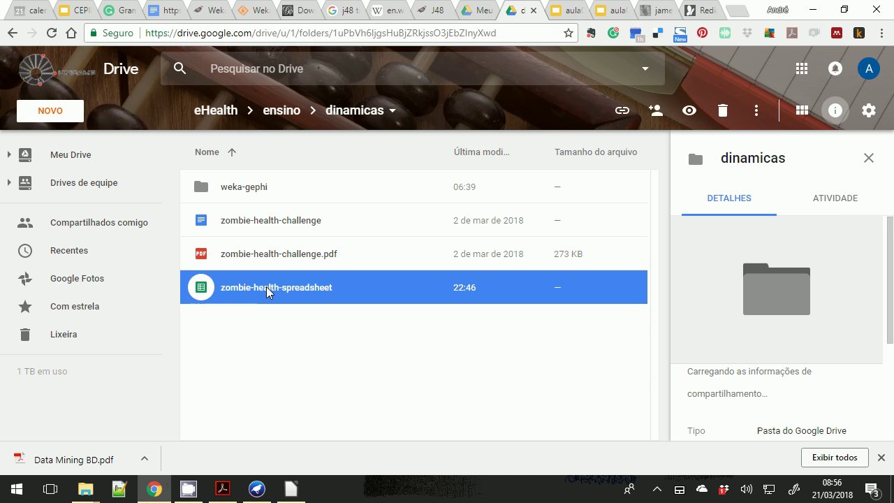
Step: Review the patient records on the One Disease sheet and the true/false symptom table on the Machine Learning sheet
{"action": "left_click", "coordinate": [293, 487]}
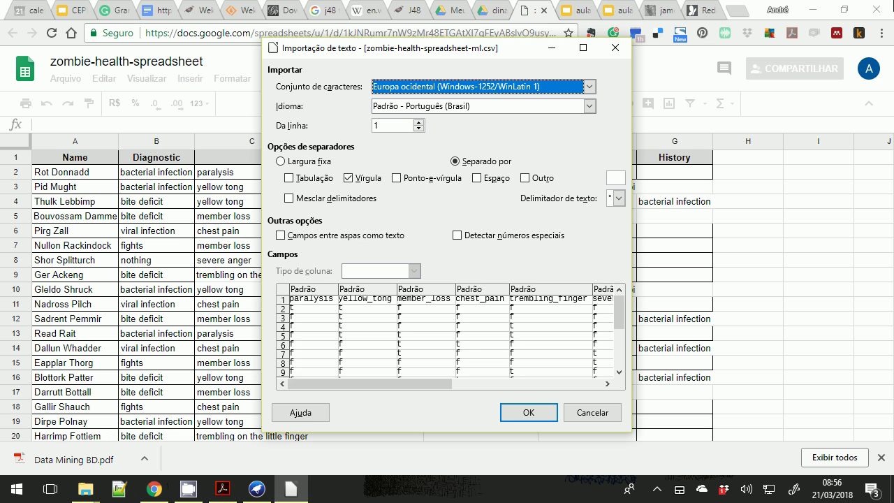
{"action": "left_click", "coordinate": [536, 9]}
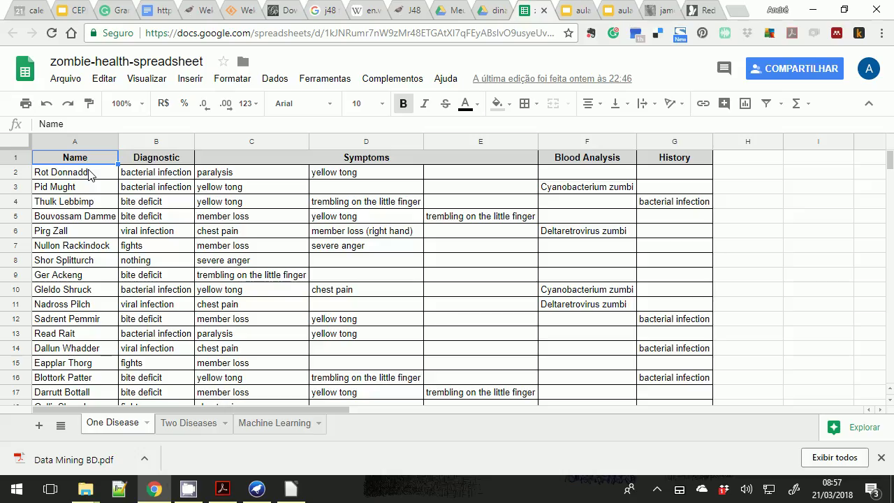
{"action": "left_click", "coordinate": [261, 422]}
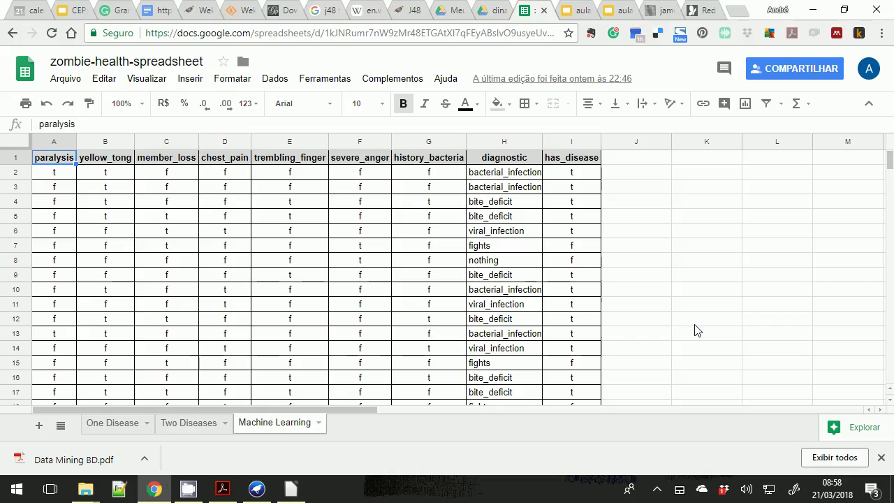
Step: Return to LibreOffice and import zombie-health-spreadsheet-ml.csv as comma-separated data with the default settings
{"action": "left_click", "coordinate": [289, 492]}
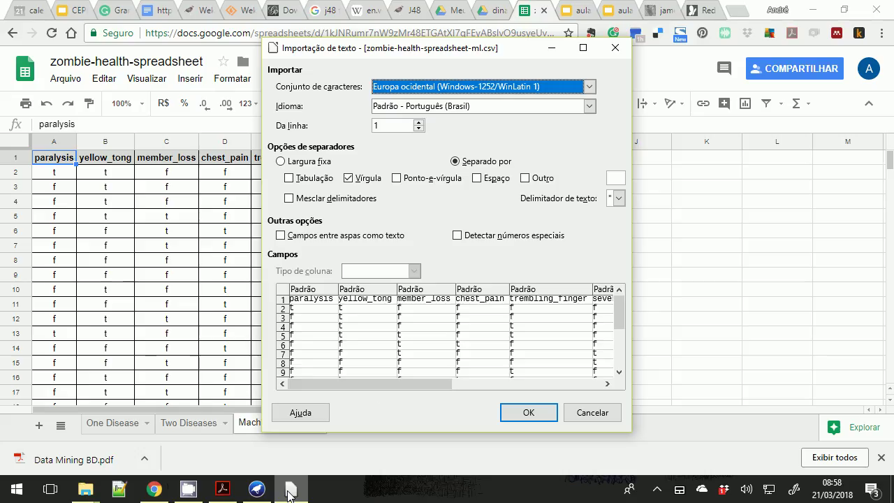
{"action": "left_click", "coordinate": [515, 414]}
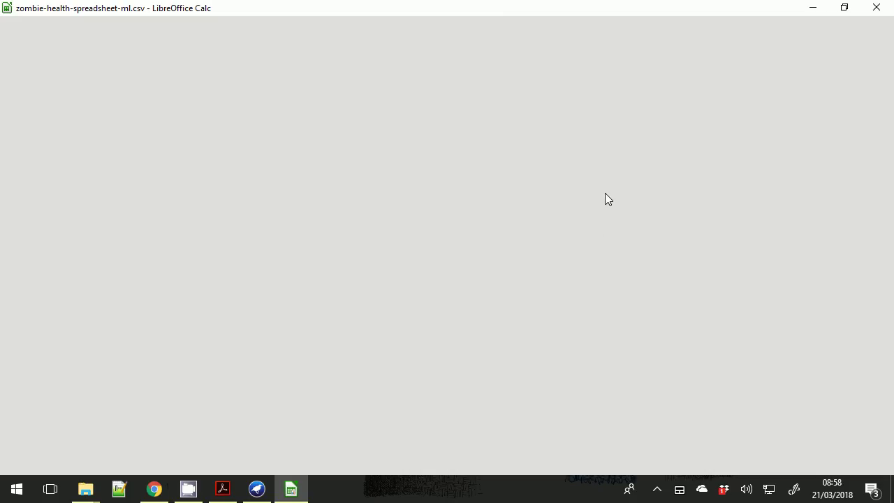
Step: Close the CSV in LibreOffice Calc and bring the dinamicas folder window forward over Notepad++
{"action": "left_click", "coordinate": [131, 492]}
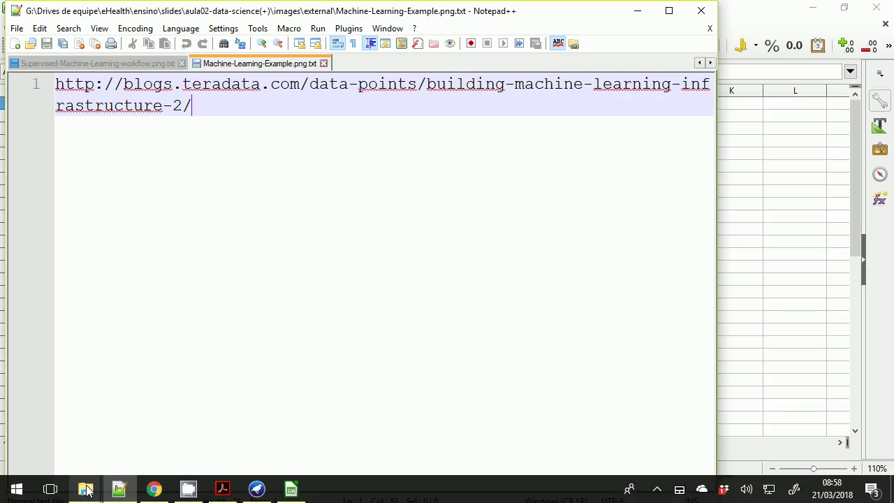
{"action": "mouse_move", "coordinate": [86, 489]}
{"action": "left_click", "coordinate": [112, 427]}
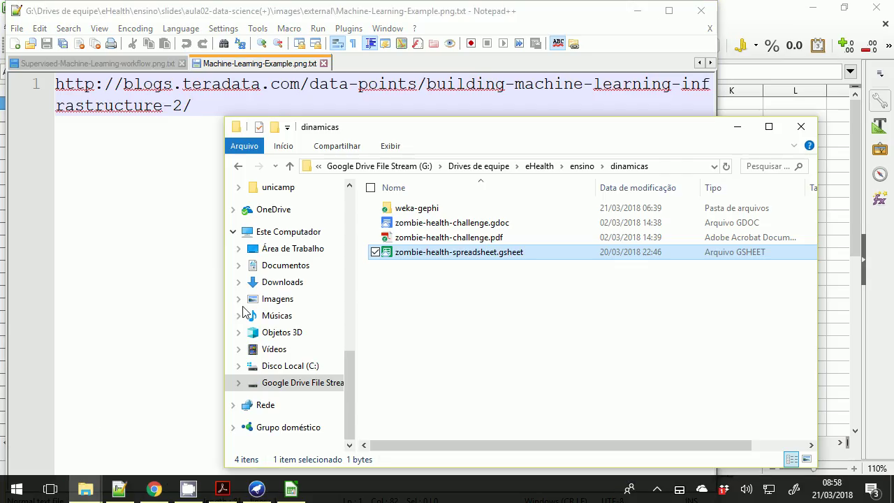
{"action": "left_click", "coordinate": [291, 489]}
{"action": "left_click", "coordinate": [875, 14]}
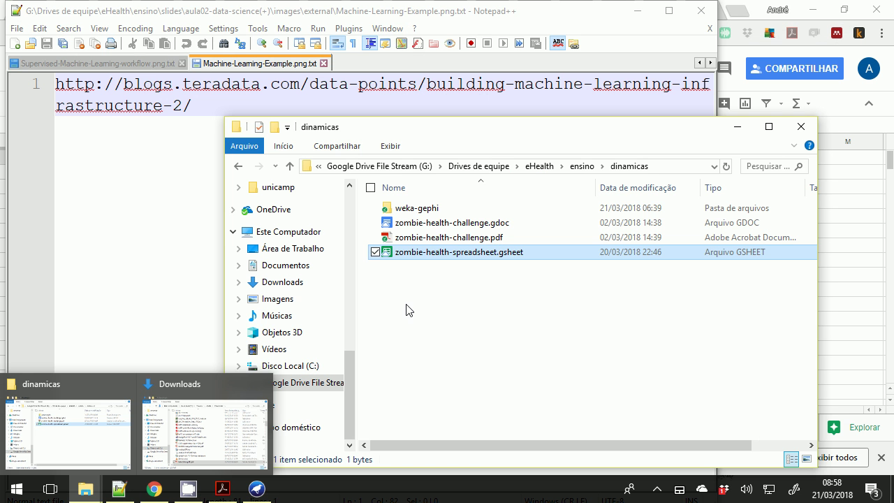
Step: Open zombie-health-spreadsheet-ml.csv from weka-gephi/weka in a maximized Notepad++ and compare it with the Machine Learning sheet in Chrome
{"action": "double_click", "coordinate": [408, 208]}
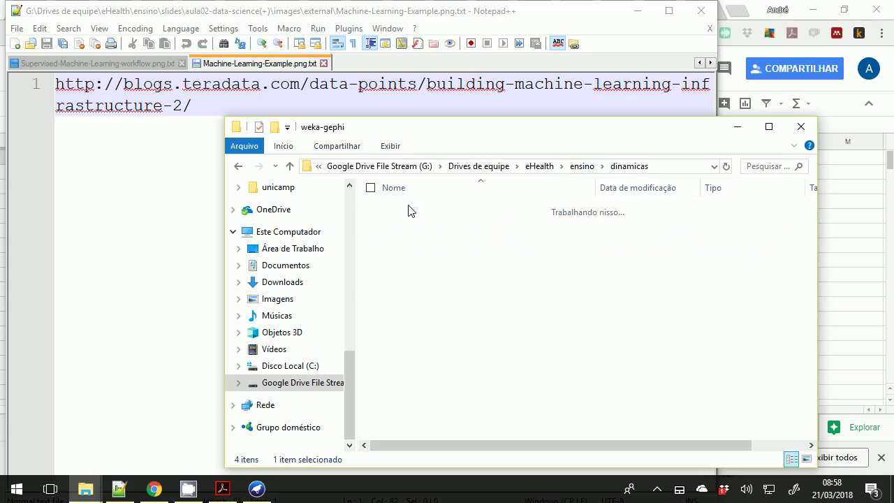
{"action": "double_click", "coordinate": [407, 224]}
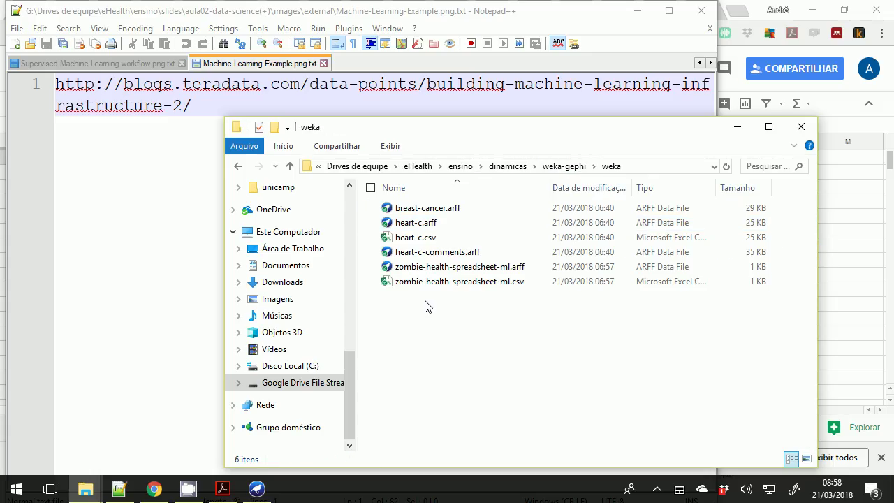
{"action": "left_click", "coordinate": [424, 286]}
{"action": "left_click_drag", "start_coordinate": [424, 289], "coordinate": [193, 305]}
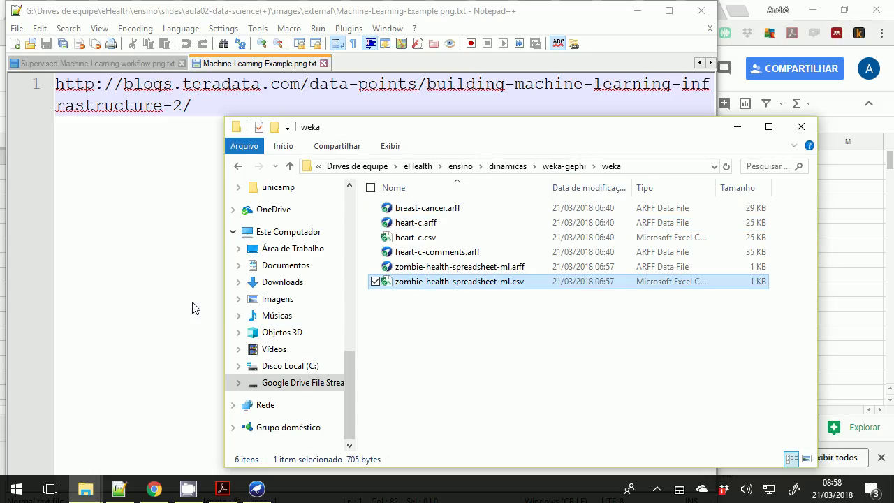
{"action": "left_click", "coordinate": [507, 290]}
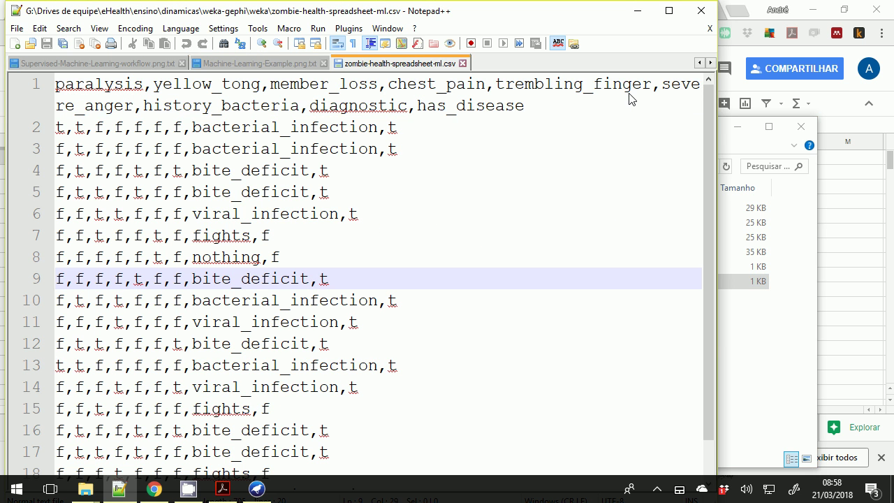
{"action": "left_click", "coordinate": [668, 12]}
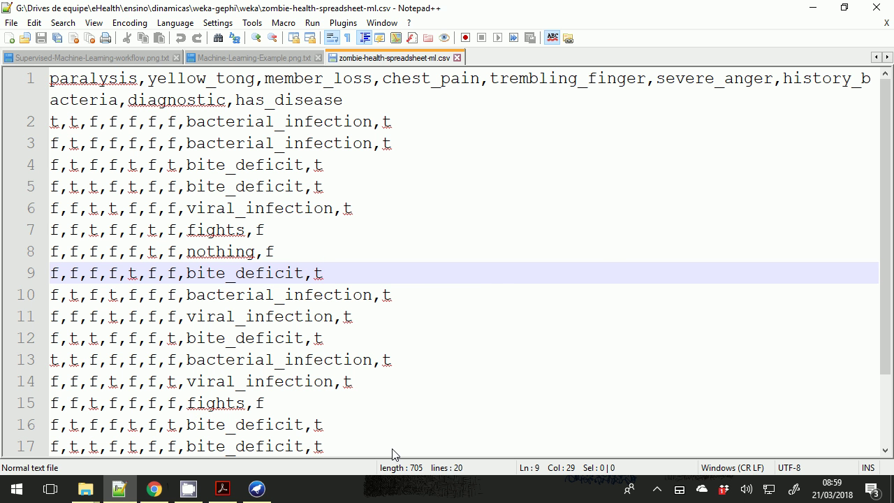
{"action": "left_click", "coordinate": [154, 488]}
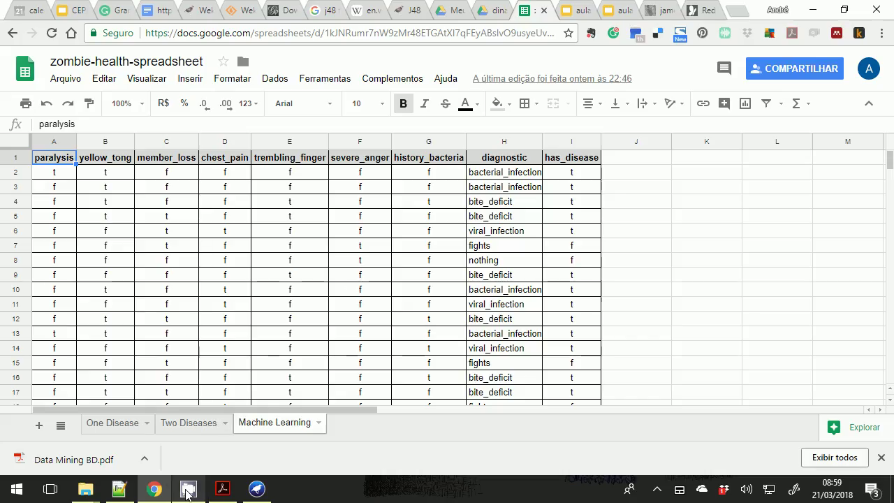
{"action": "left_click", "coordinate": [129, 493]}
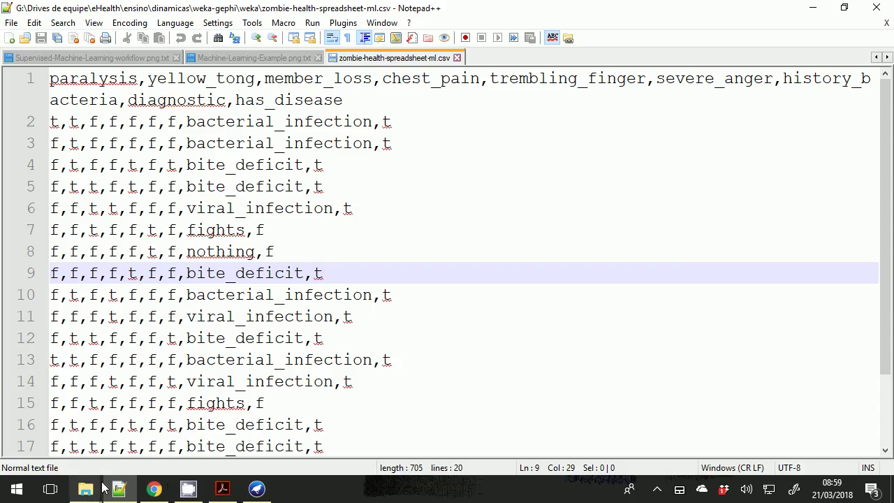
Step: Close the Downloads folder window and open zombie-health-spreadsheet-ml.arff from the weka folder in Notepad++
{"action": "mouse_move", "coordinate": [88, 489]}
{"action": "left_click", "coordinate": [167, 457]}
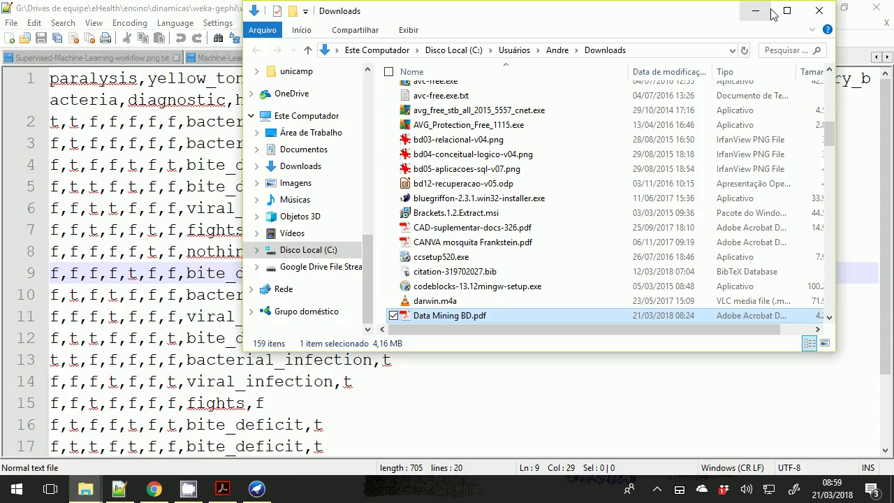
{"action": "left_click", "coordinate": [818, 10]}
{"action": "left_click", "coordinate": [86, 489]}
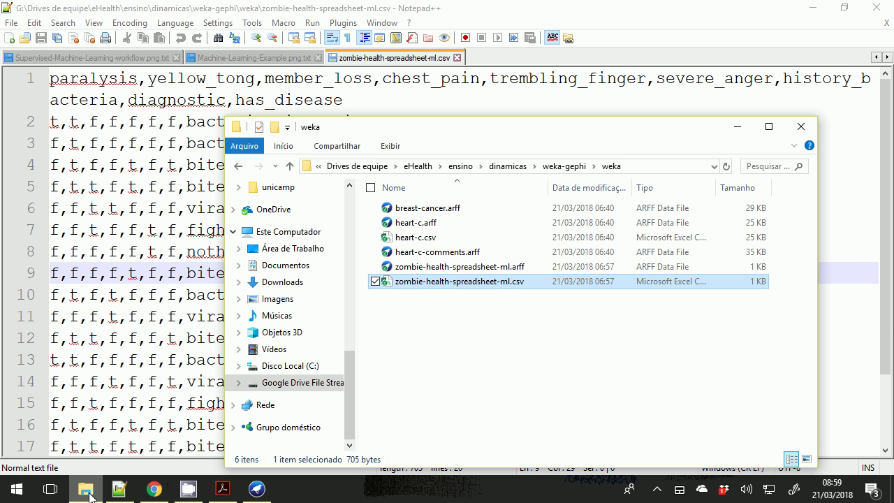
{"action": "left_click", "coordinate": [430, 269]}
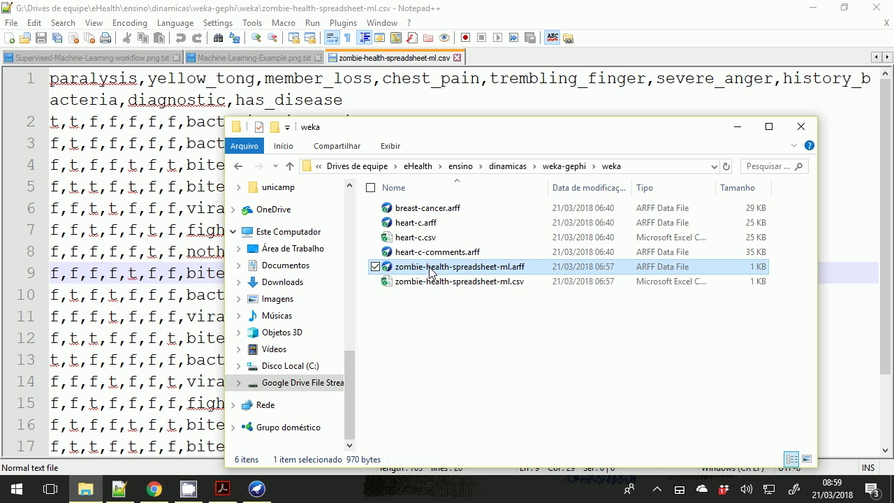
{"action": "left_click_drag", "start_coordinate": [430, 270], "coordinate": [168, 280]}
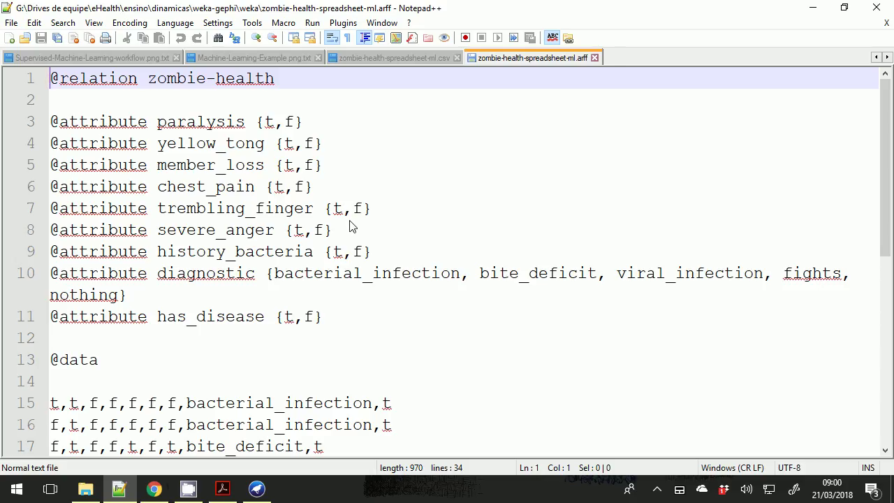
Step: Review the relation, attribute declarations and data rows of the zombie-health ARFF file
{"action": "scroll", "coordinate": [350, 227], "scroll_direction": "down", "scroll_amount": 3}
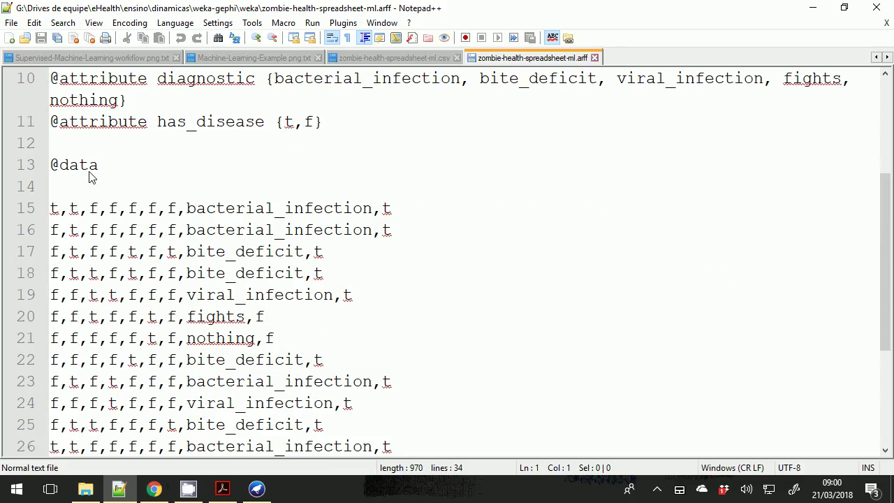
{"action": "scroll", "coordinate": [149, 230], "scroll_direction": "down", "scroll_amount": 1}
{"action": "scroll", "coordinate": [151, 219], "scroll_direction": "down", "scroll_amount": 2}
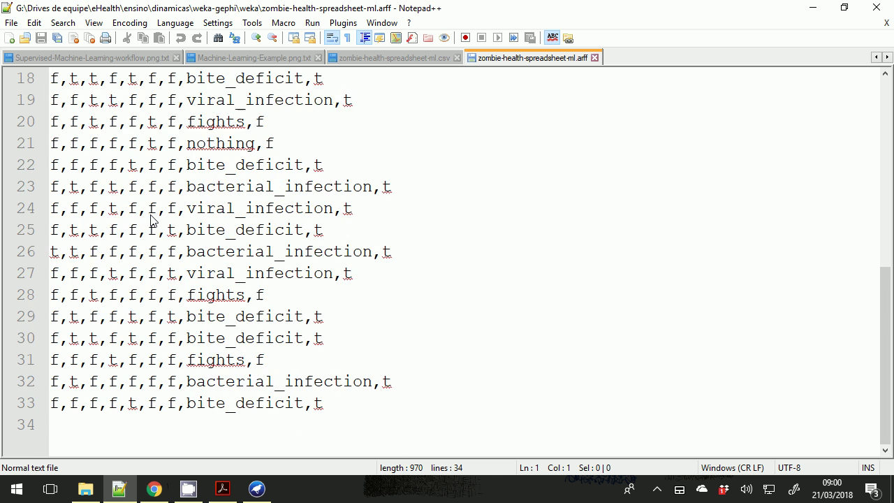
{"action": "scroll", "coordinate": [152, 227], "scroll_direction": "up", "scroll_amount": 5}
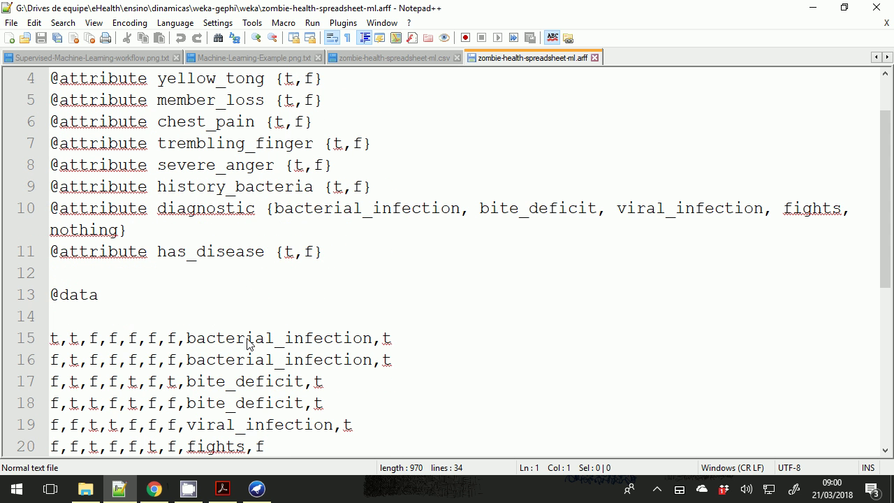
{"action": "scroll", "coordinate": [250, 343], "scroll_direction": "up", "scroll_amount": 1}
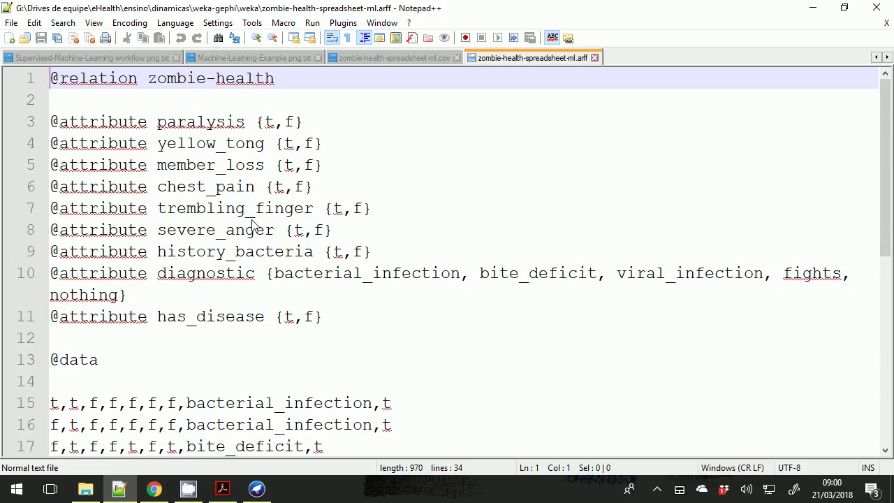
Step: Switch to Weka and open the Explorer in a maximized window
{"action": "left_click", "coordinate": [252, 492]}
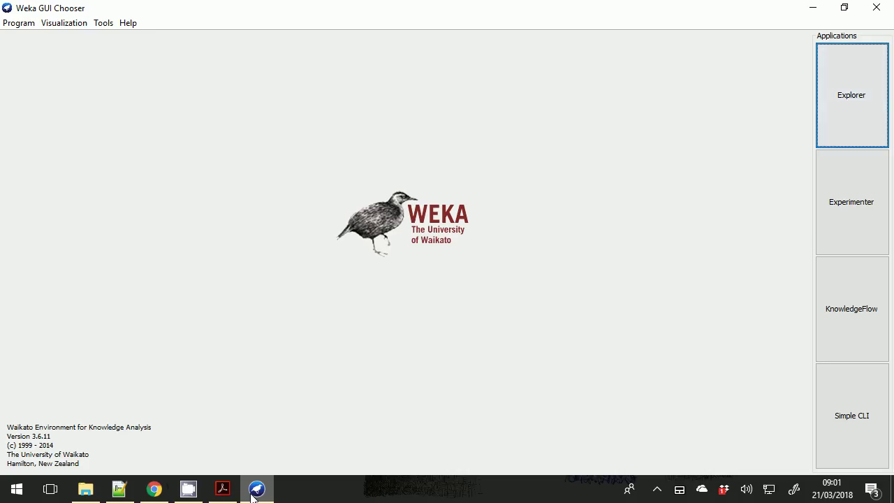
{"action": "left_click", "coordinate": [854, 87]}
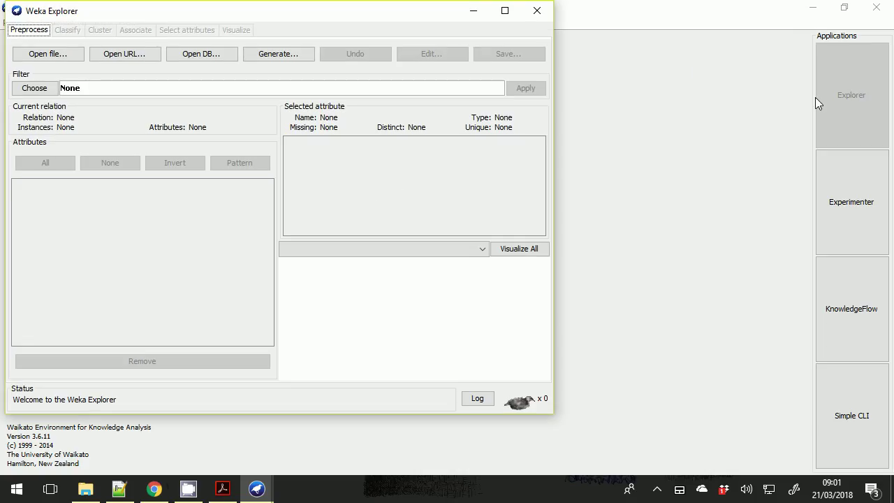
{"action": "left_click", "coordinate": [512, 16]}
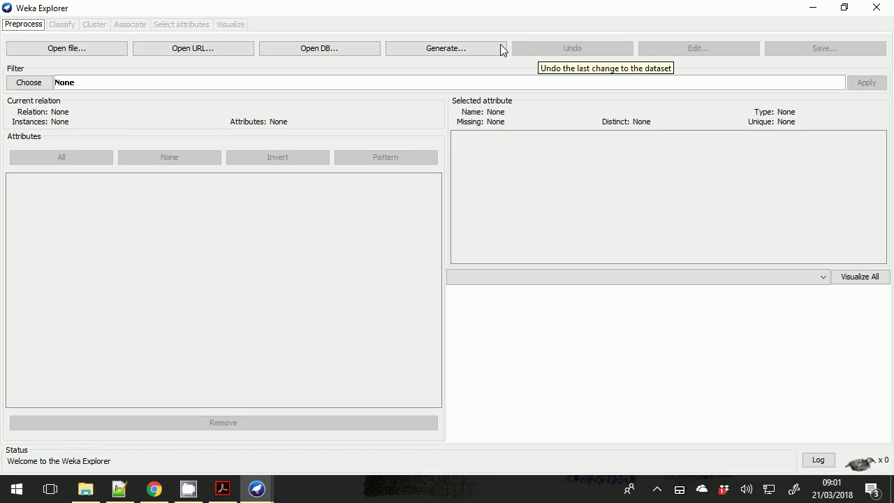
Step: Load zombie-health-spreadsheet-ml.arff from G:\Drives de equipe\eHealth\ensino\dinamicas\weka-gephi\weka into the Explorer
{"action": "left_click", "coordinate": [67, 53]}
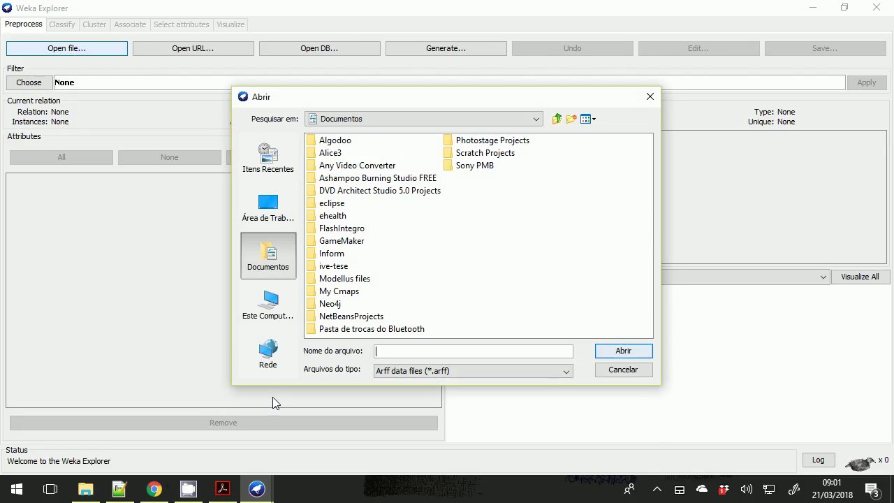
{"action": "left_click", "coordinate": [255, 302]}
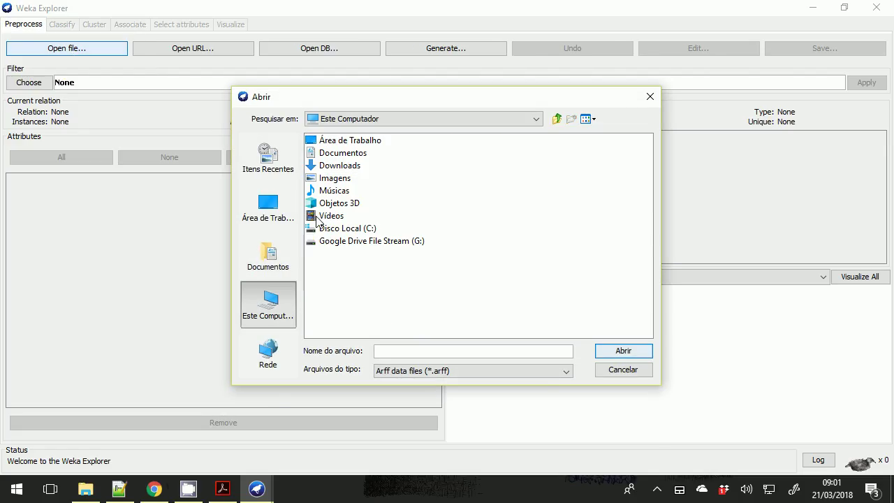
{"action": "double_click", "coordinate": [340, 244]}
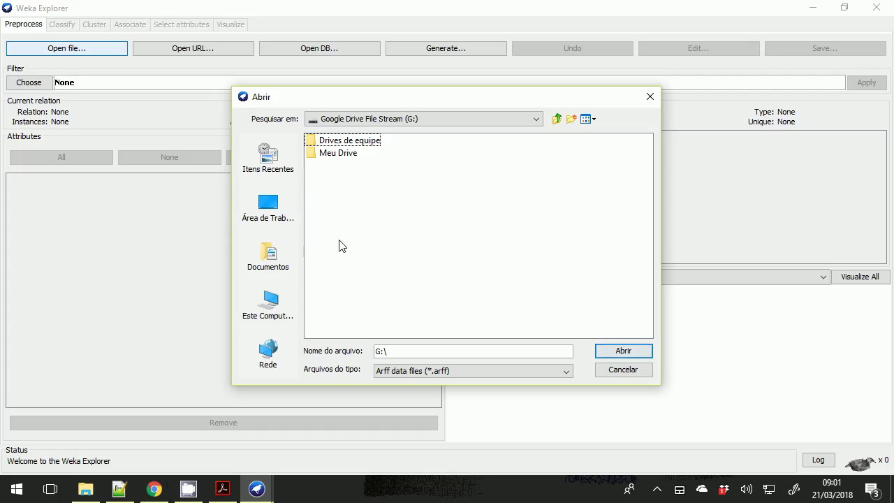
{"action": "double_click", "coordinate": [340, 146]}
{"action": "double_click", "coordinate": [337, 146]}
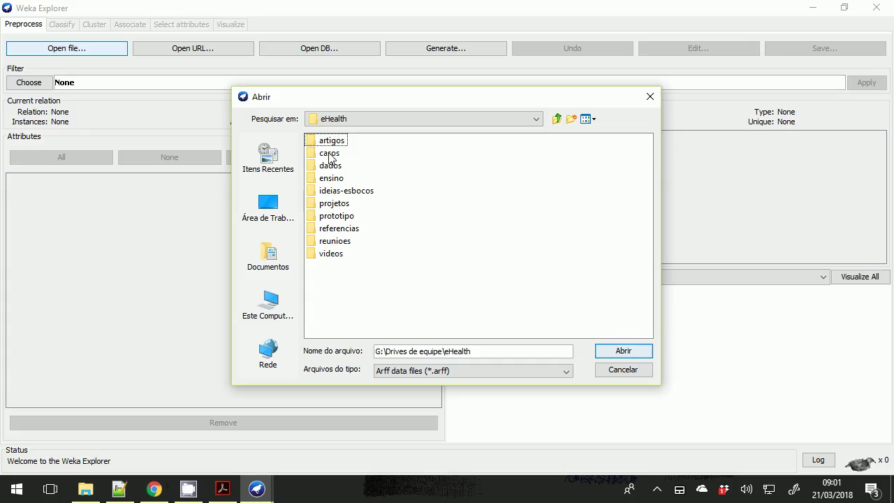
{"action": "double_click", "coordinate": [336, 179]}
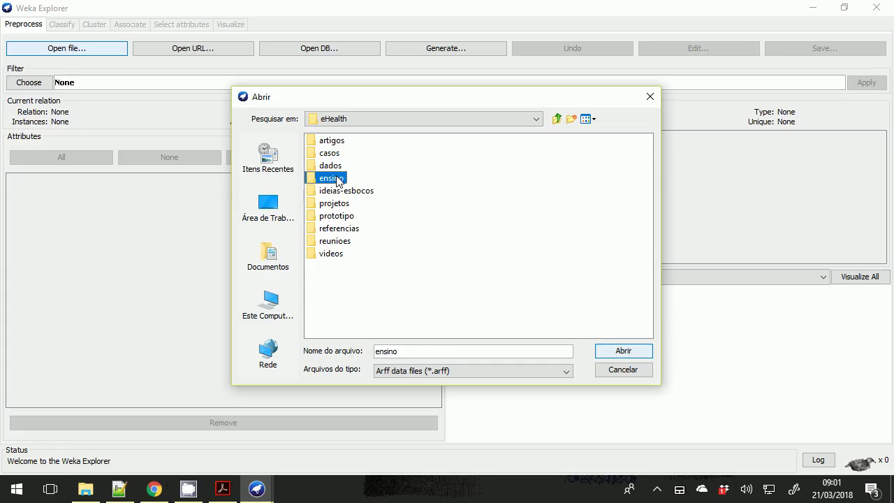
{"action": "double_click", "coordinate": [332, 141]}
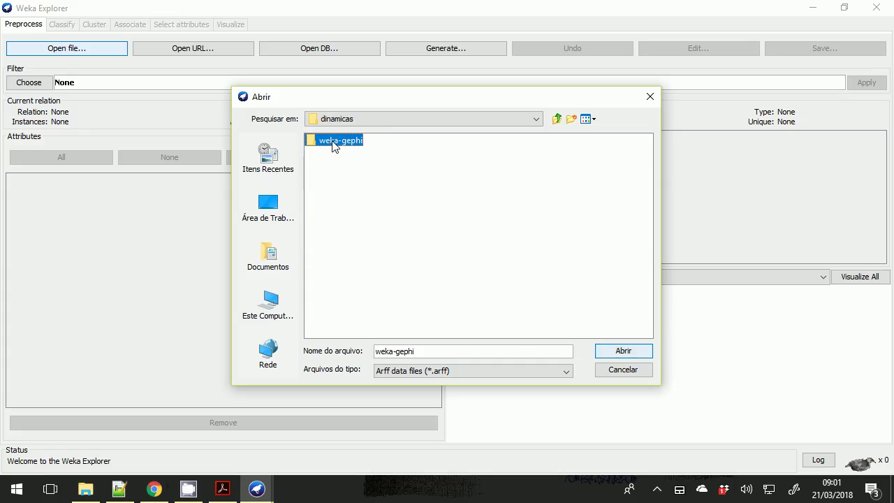
{"action": "double_click", "coordinate": [333, 142]}
{"action": "left_click", "coordinate": [331, 154]}
{"action": "double_click", "coordinate": [330, 153]}
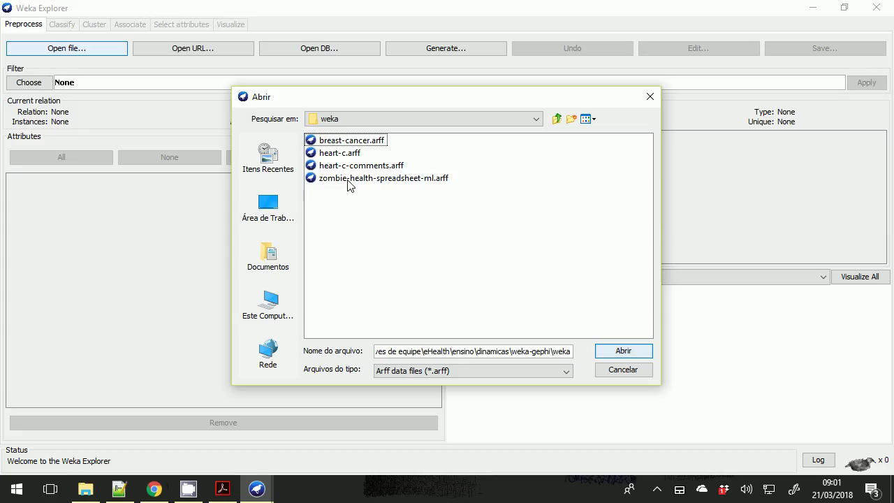
{"action": "left_click", "coordinate": [348, 179]}
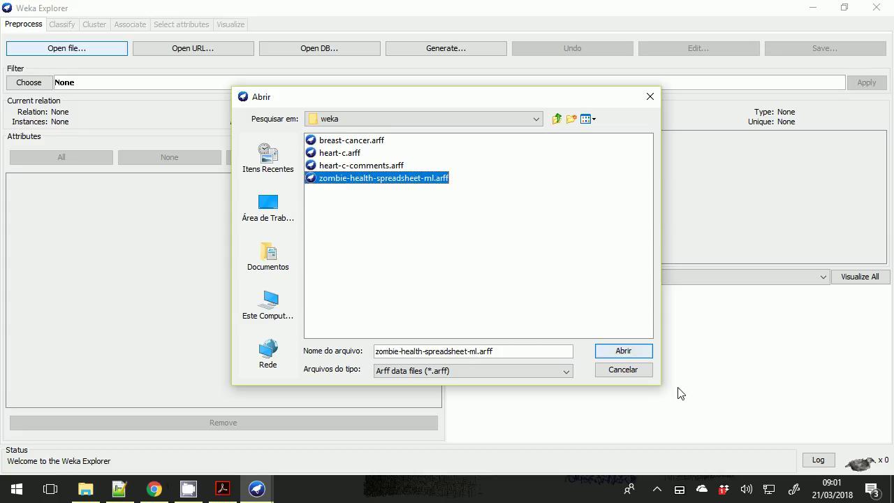
{"action": "left_click", "coordinate": [621, 351]}
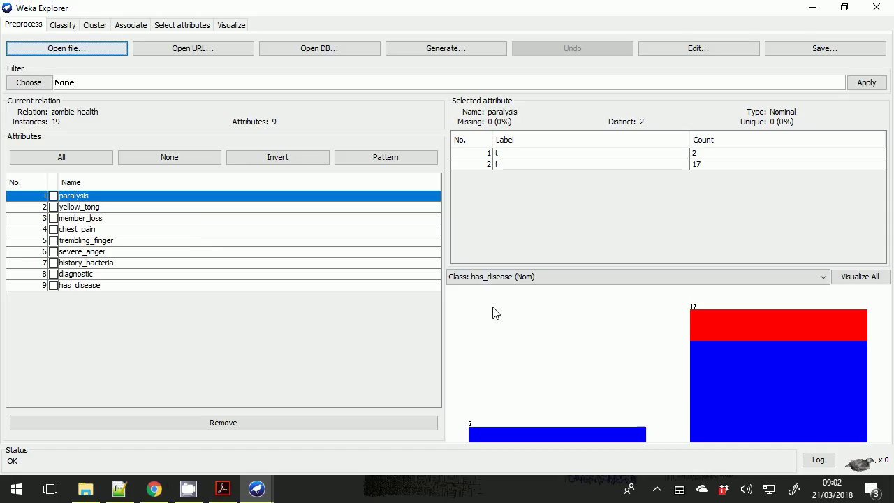
Step: Choose has_disease as the class and examine how it is distributed across the bars of the paralysis histogram
{"action": "left_click", "coordinate": [543, 278]}
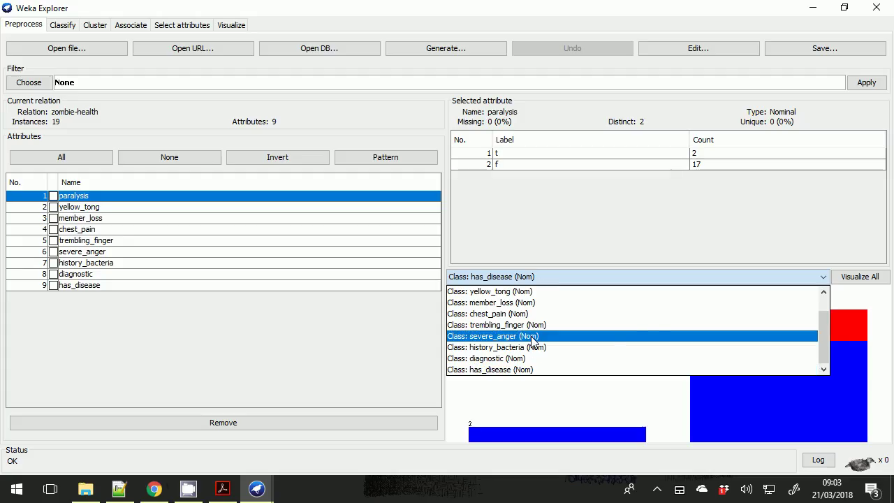
{"action": "left_click", "coordinate": [525, 369]}
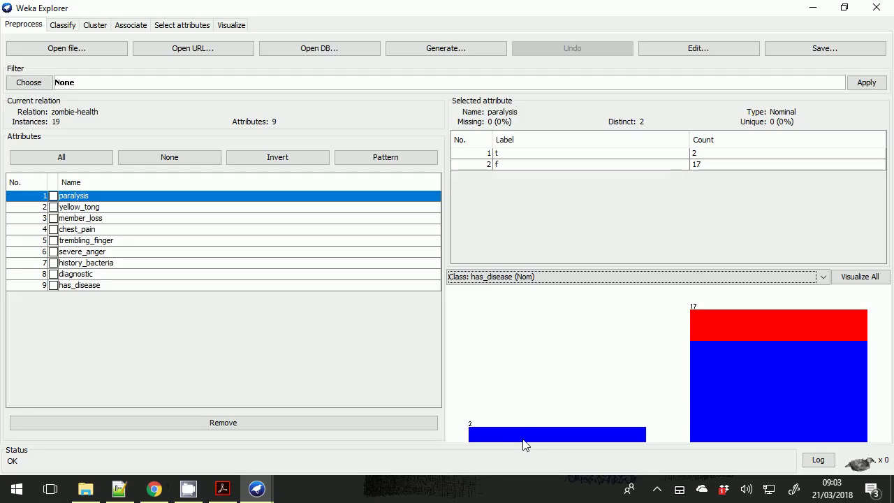
{"action": "mouse_move", "coordinate": [526, 440]}
{"action": "mouse_move", "coordinate": [711, 397]}
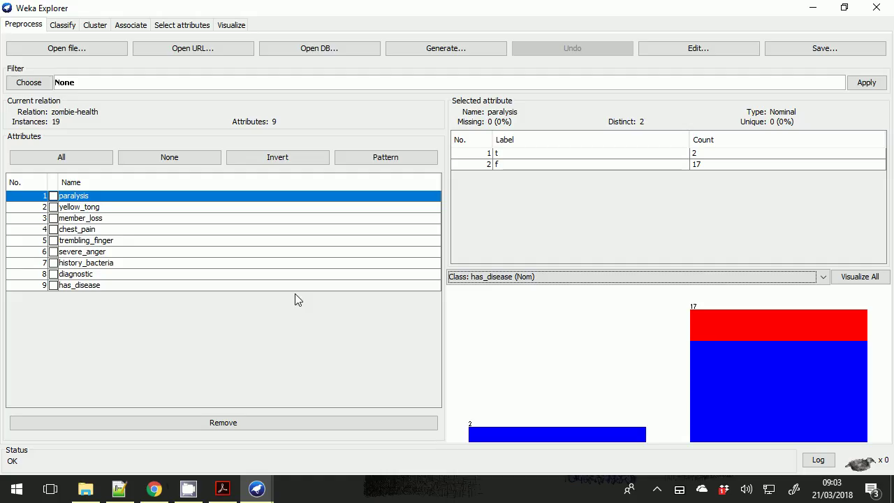
{"action": "mouse_move", "coordinate": [632, 438]}
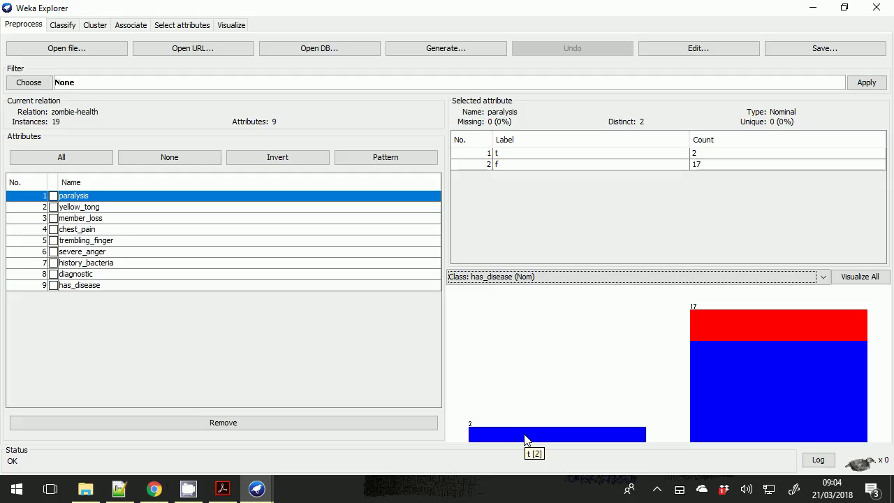
{"action": "mouse_move", "coordinate": [799, 352]}
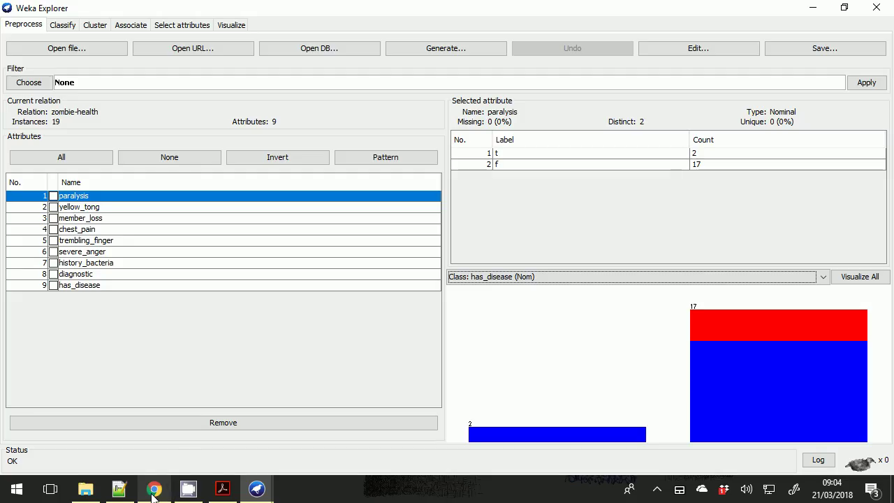
Step: Switch to the zombie-health-spreadsheet in Chrome and compare rows 2 and 13, the records with paralysis set to t
{"action": "left_click", "coordinate": [153, 490]}
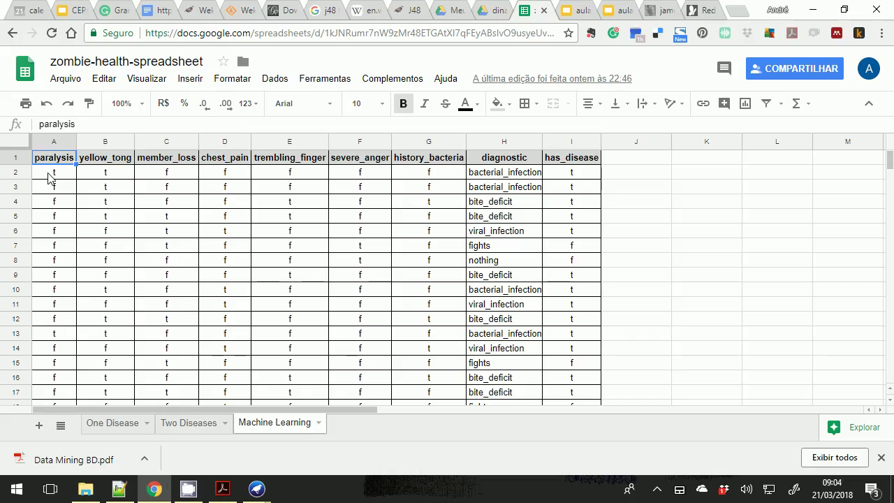
{"action": "left_click", "coordinate": [16, 173]}
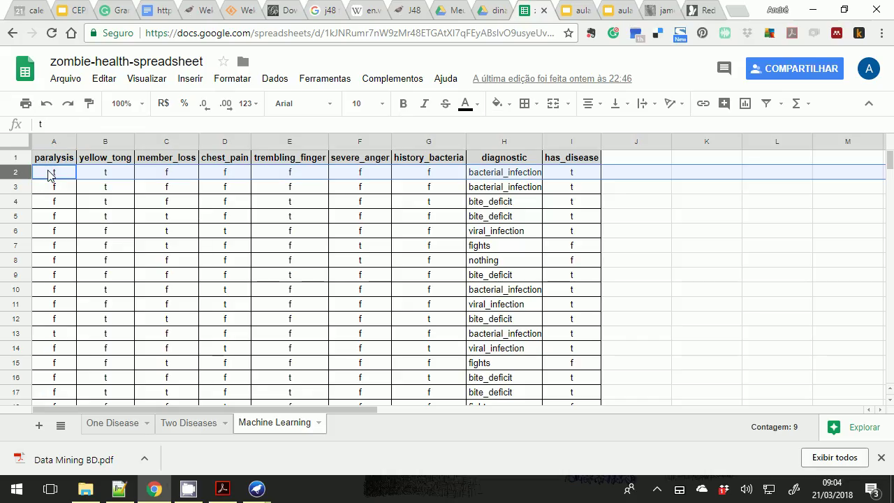
{"action": "scroll", "coordinate": [31, 354], "scroll_direction": "down", "scroll_amount": 3}
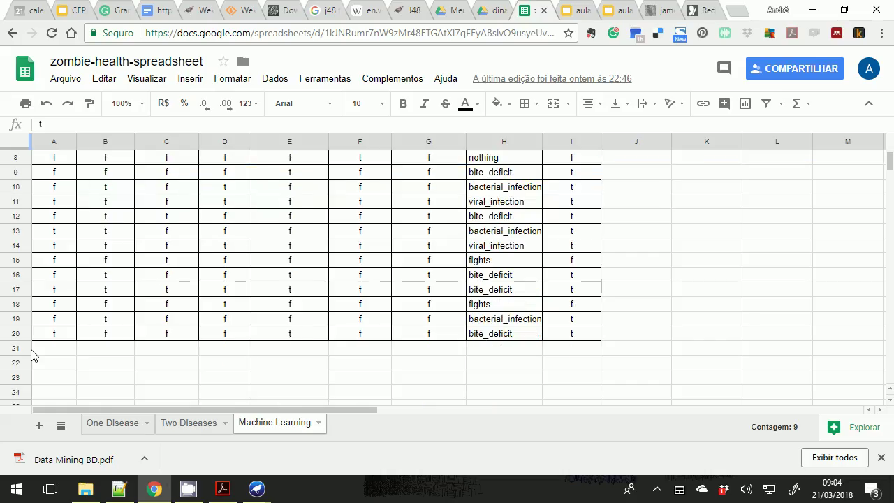
{"action": "scroll", "coordinate": [32, 354], "scroll_direction": "up", "scroll_amount": 3}
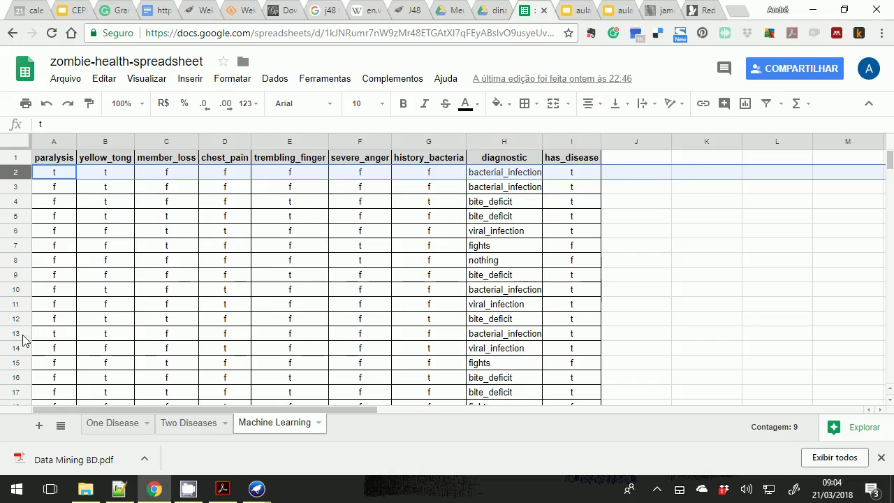
{"action": "left_click", "coordinate": [17, 333]}
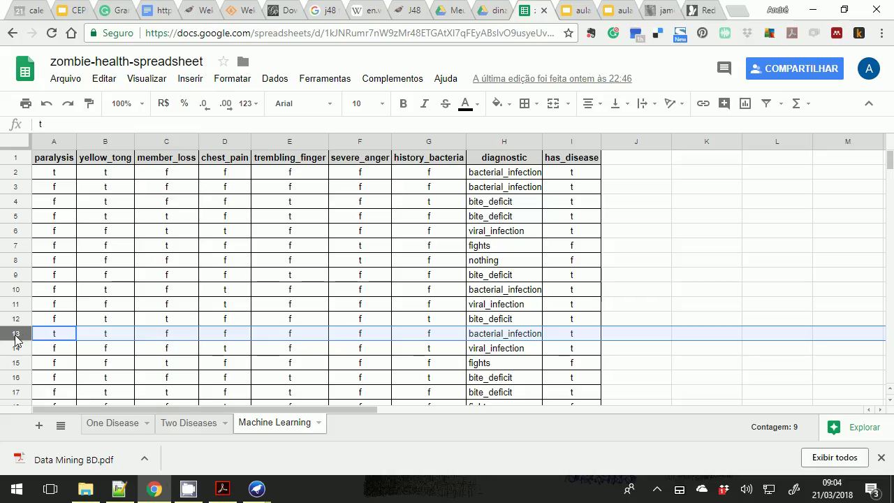
{"action": "left_click_drag", "start_coordinate": [16, 336], "coordinate": [11, 224]}
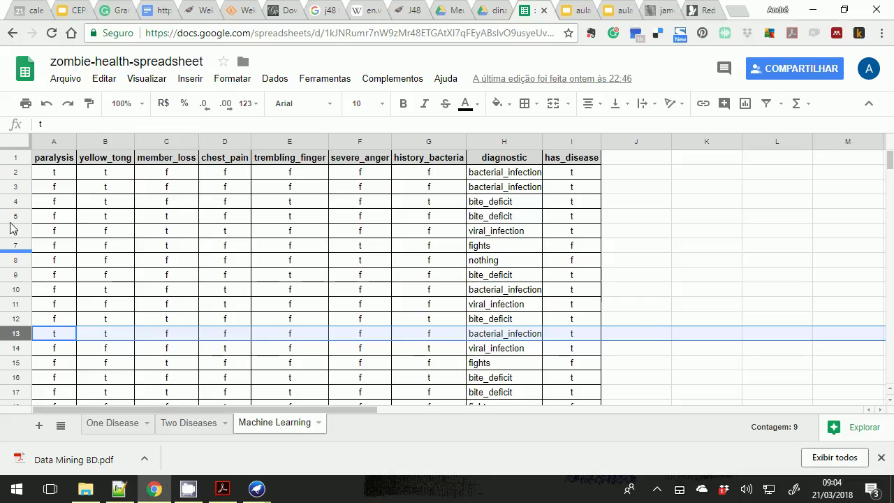
{"action": "left_click", "coordinate": [16, 173]}
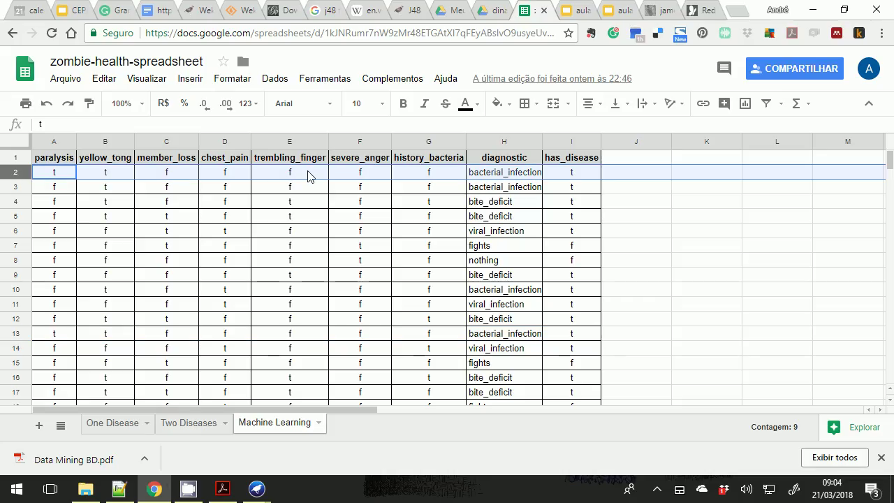
{"action": "left_click", "coordinate": [11, 336]}
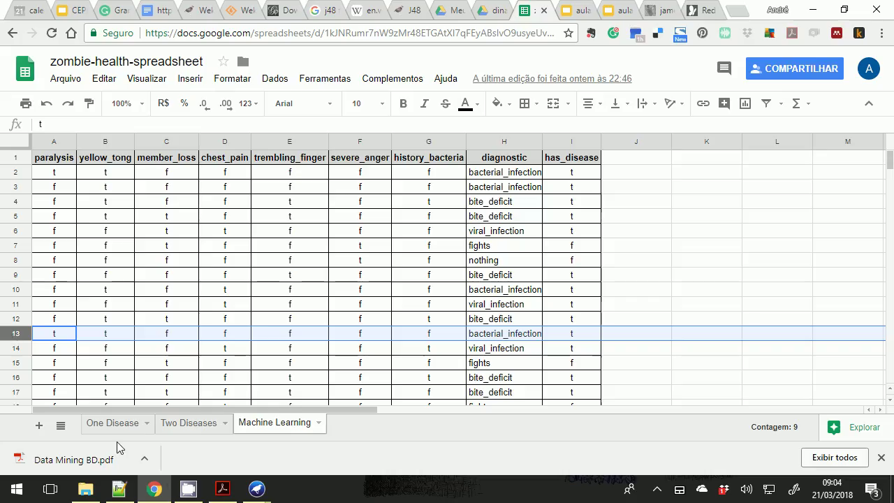
Step: Return to the Weka Explorer and examine the has_disease distribution for paralysis, yellow_tong, member_loss and chest_pain
{"action": "mouse_move", "coordinate": [258, 488]}
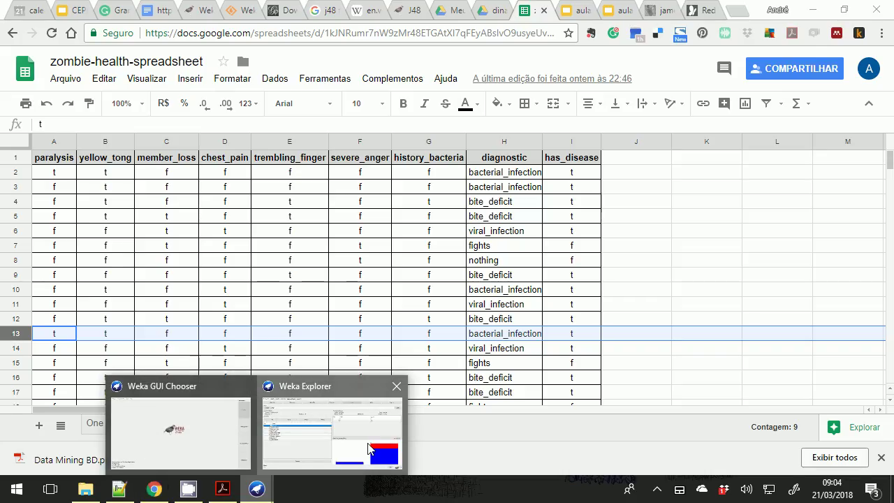
{"action": "left_click", "coordinate": [332, 434]}
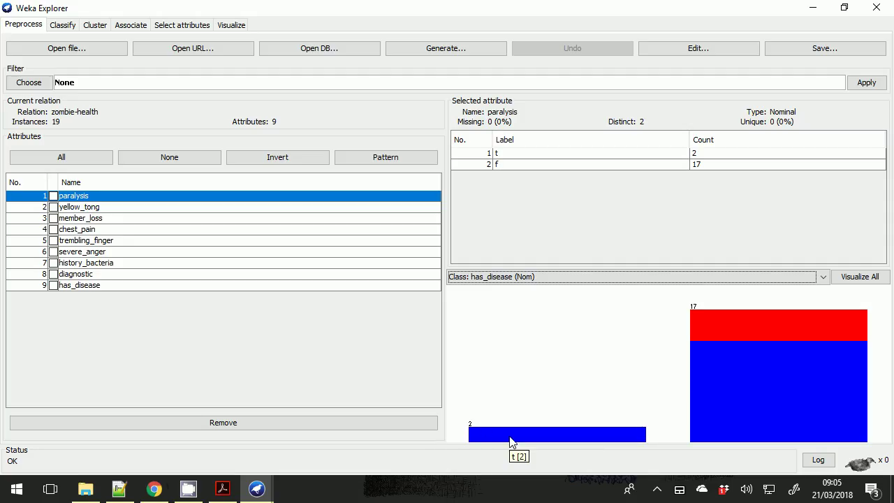
{"action": "mouse_move", "coordinate": [714, 341]}
{"action": "left_click", "coordinate": [103, 210]}
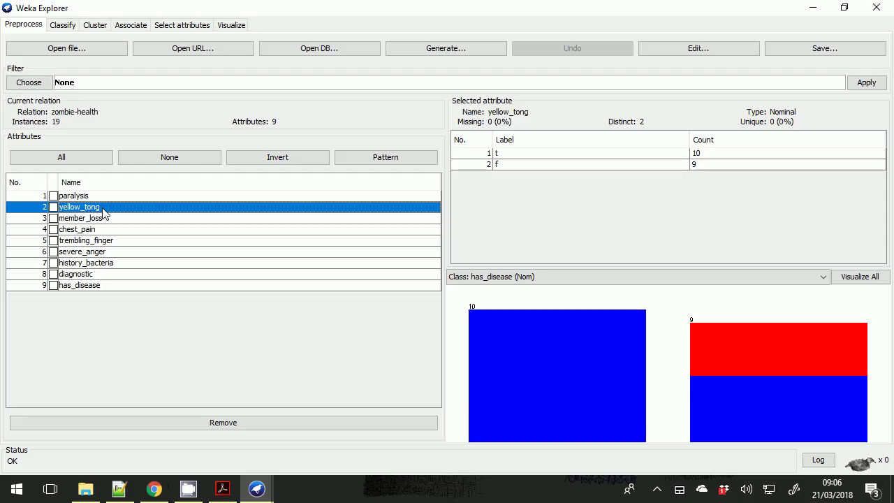
{"action": "left_click", "coordinate": [108, 219]}
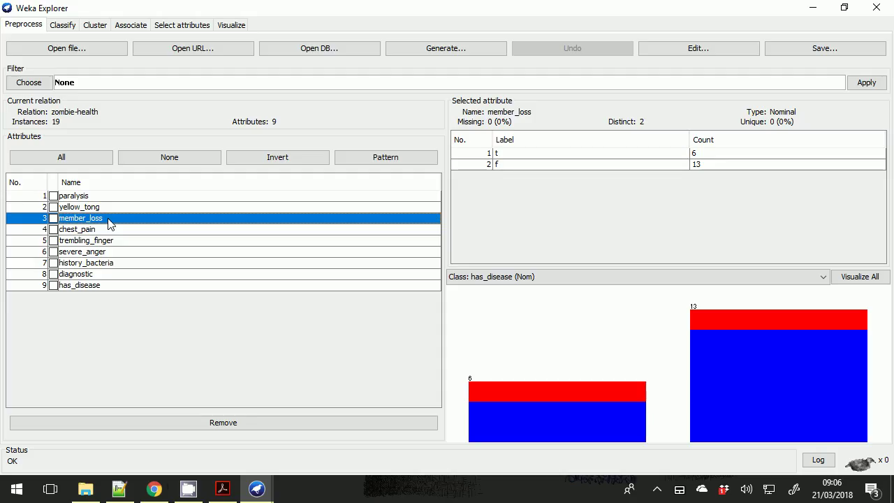
{"action": "left_click", "coordinate": [100, 229]}
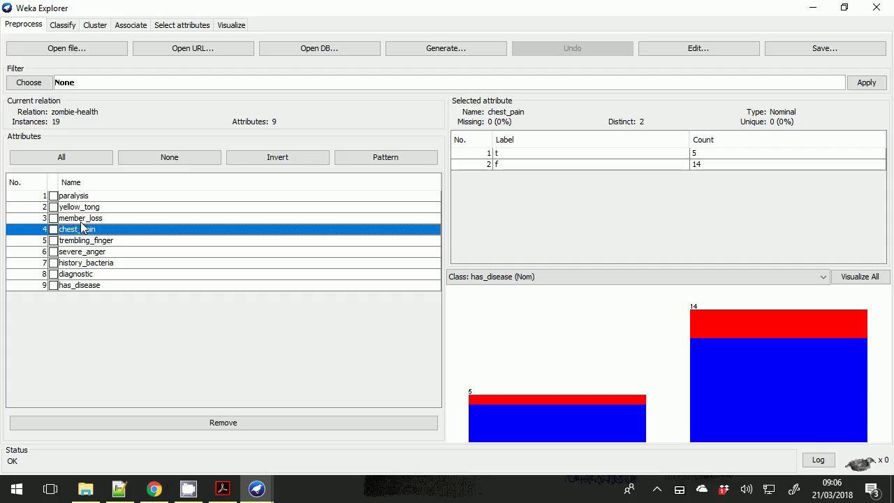
Step: Visualize the histograms of all attributes together, examine them and close their window
{"action": "left_click", "coordinate": [858, 279]}
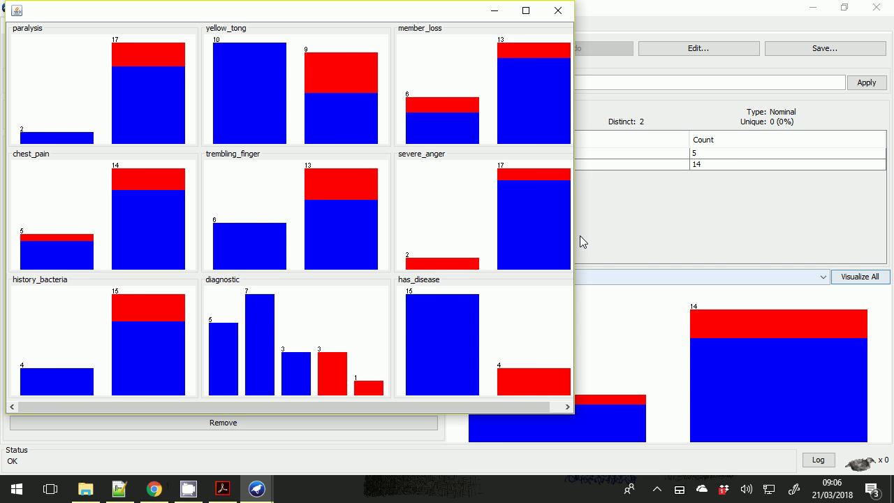
{"action": "left_click_drag", "start_coordinate": [286, 14], "coordinate": [310, 35]}
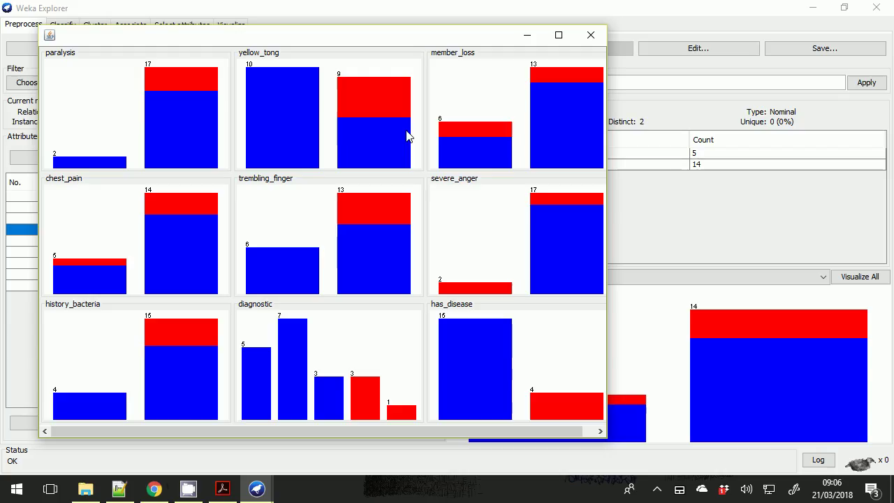
{"action": "left_click", "coordinate": [589, 35]}
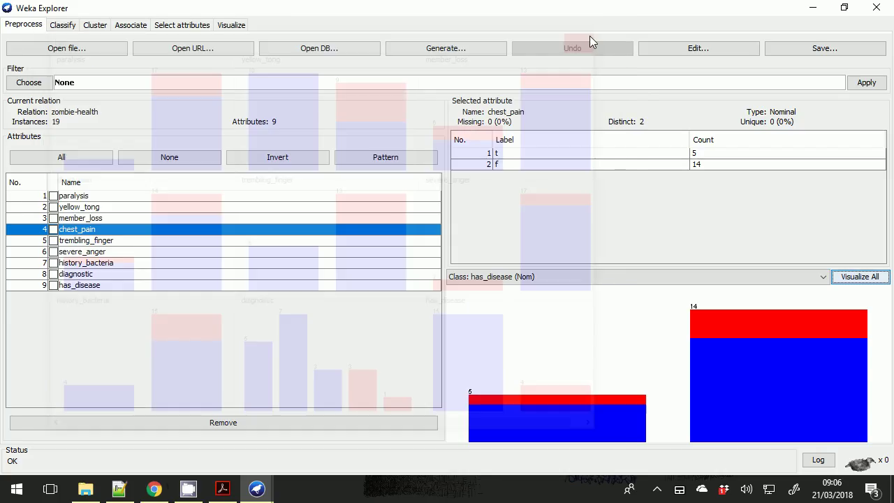
Step: Set the histogram class to diagnostic and examine its distribution for the paralysis and yellow_tong attributes
{"action": "left_click", "coordinate": [693, 277]}
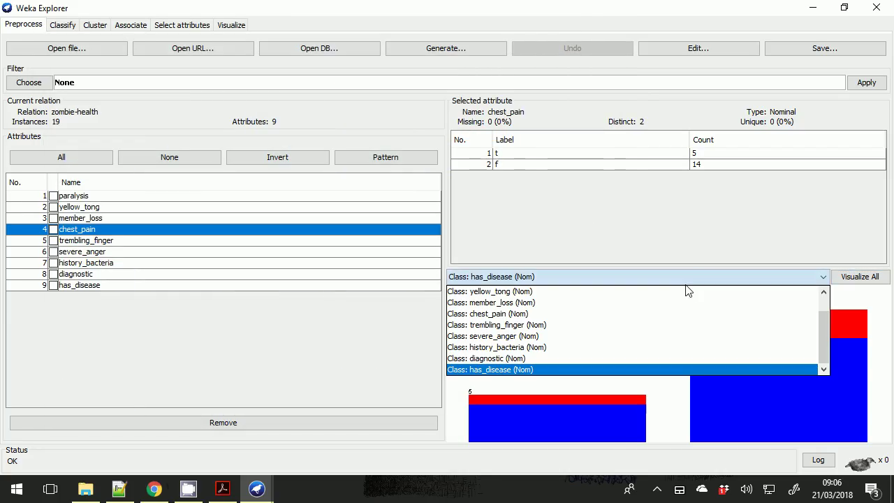
{"action": "left_click", "coordinate": [522, 358]}
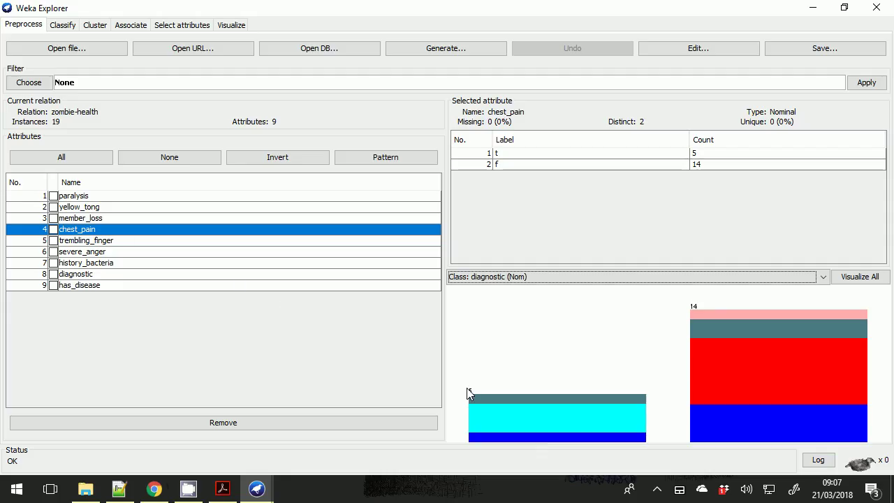
{"action": "left_click", "coordinate": [105, 198]}
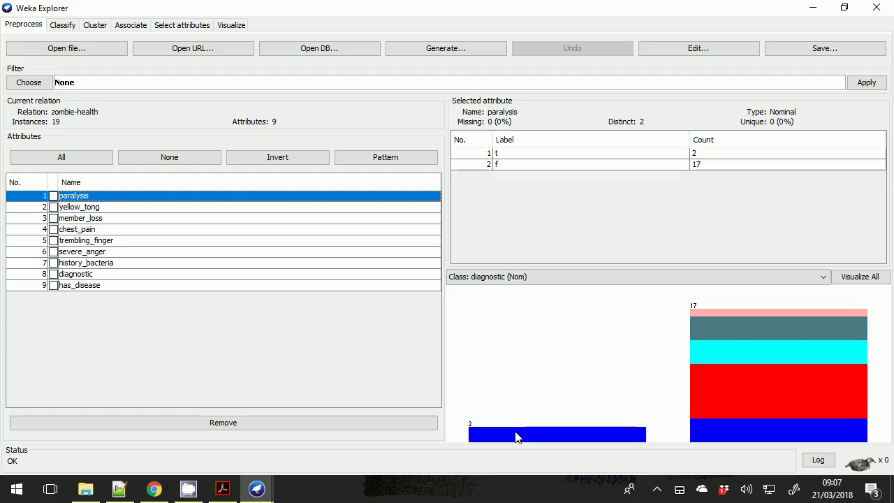
{"action": "mouse_move", "coordinate": [517, 436]}
{"action": "left_click", "coordinate": [93, 208]}
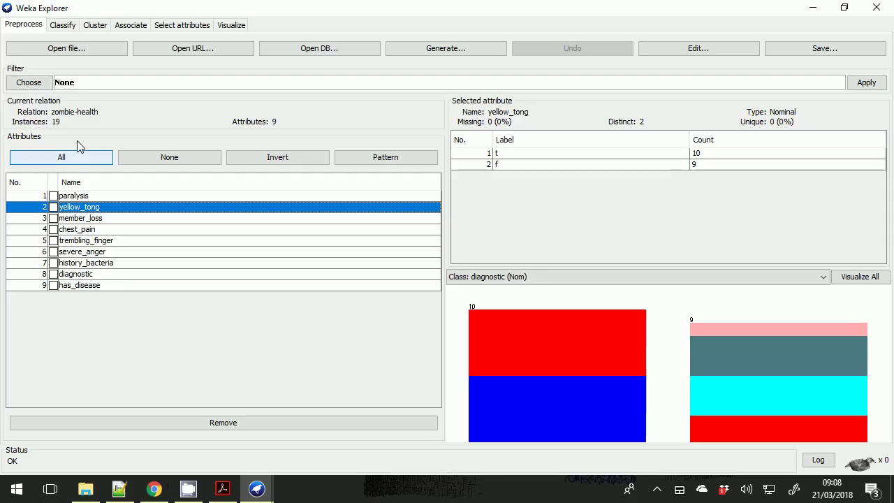
{"action": "left_click", "coordinate": [79, 196]}
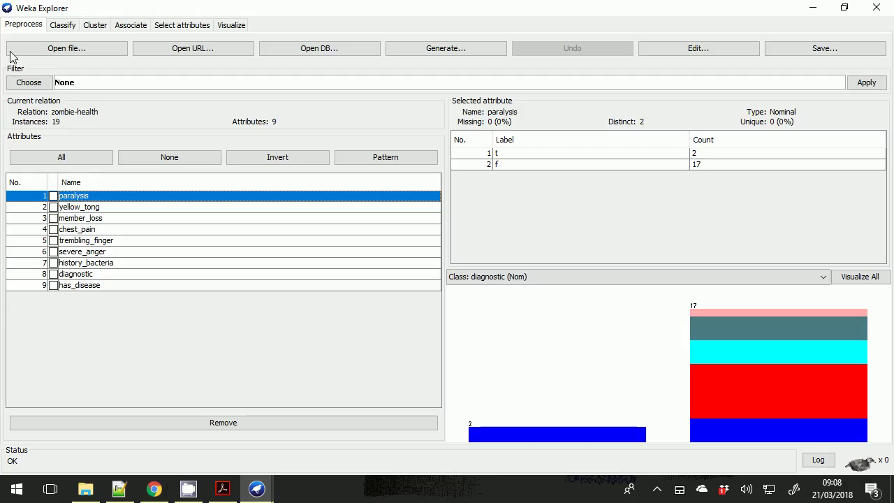
Step: Open the list of classification algorithms and examine the trees, misc, mi and rules groups
{"action": "left_click", "coordinate": [64, 26]}
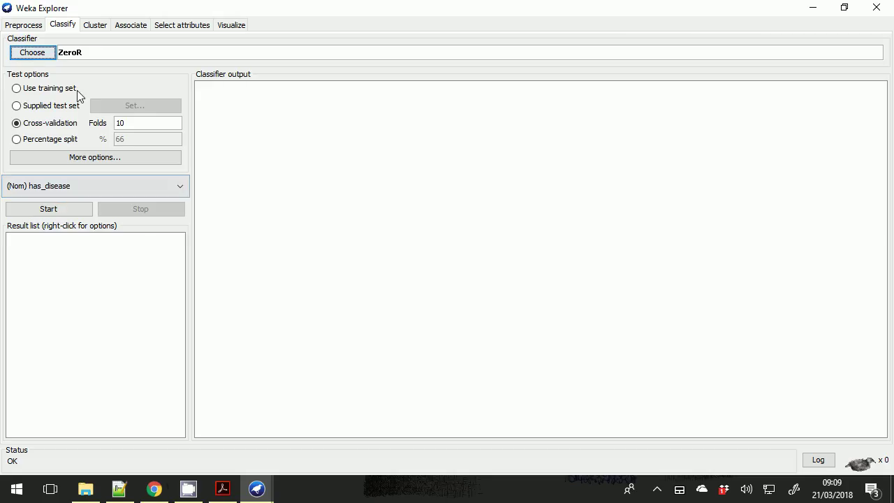
{"action": "left_click", "coordinate": [33, 52]}
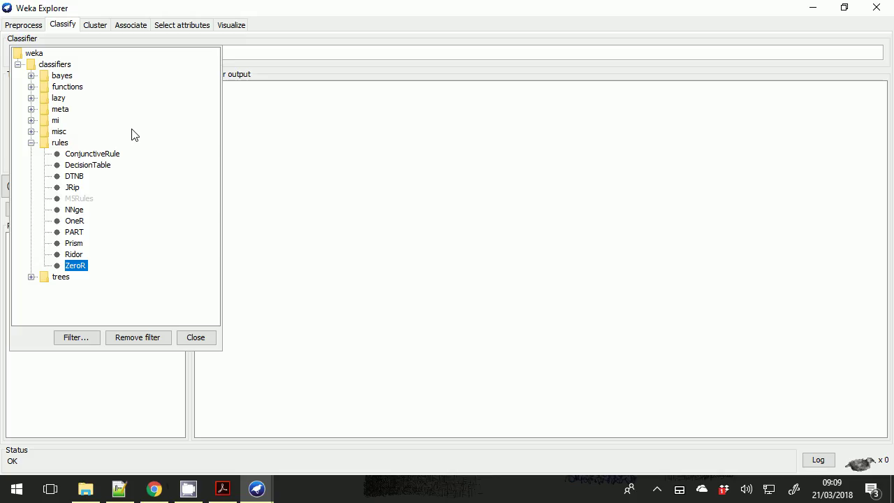
{"action": "left_click", "coordinate": [31, 277]}
{"action": "scroll", "coordinate": [78, 249], "scroll_direction": "up", "scroll_amount": 3}
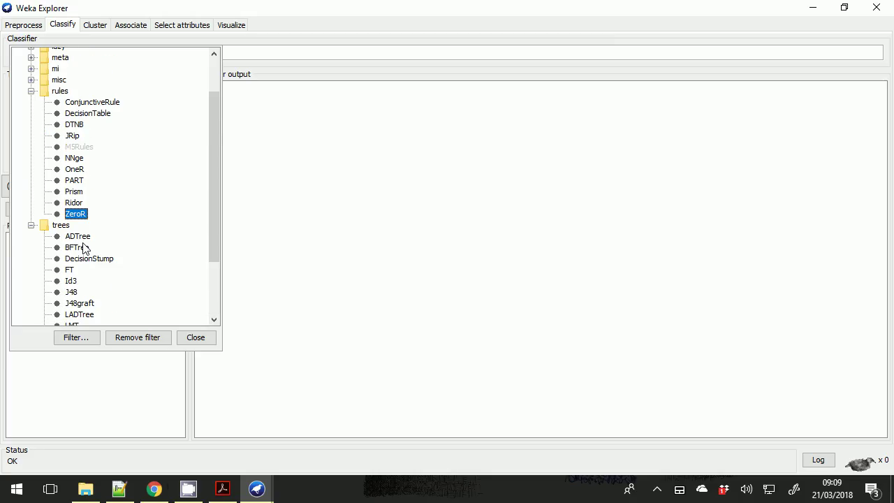
{"action": "scroll", "coordinate": [84, 249], "scroll_direction": "down", "scroll_amount": 3}
{"action": "scroll", "coordinate": [80, 248], "scroll_direction": "up", "scroll_amount": 4}
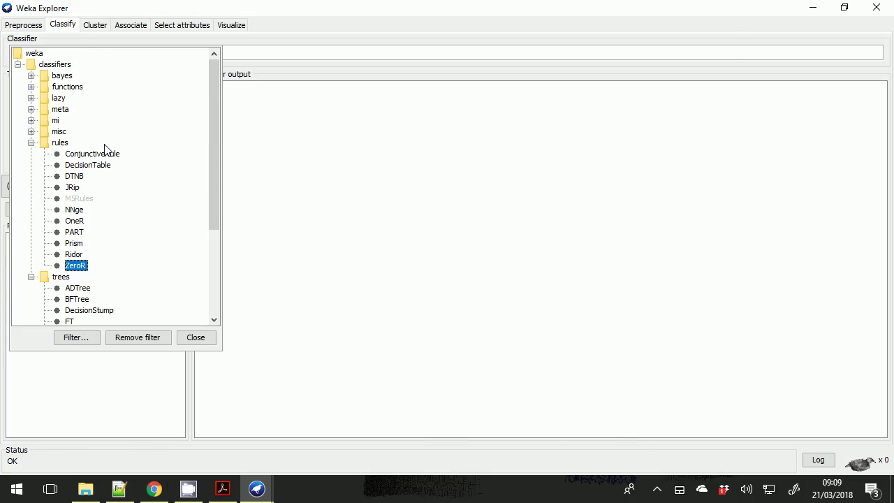
{"action": "left_click", "coordinate": [30, 131]}
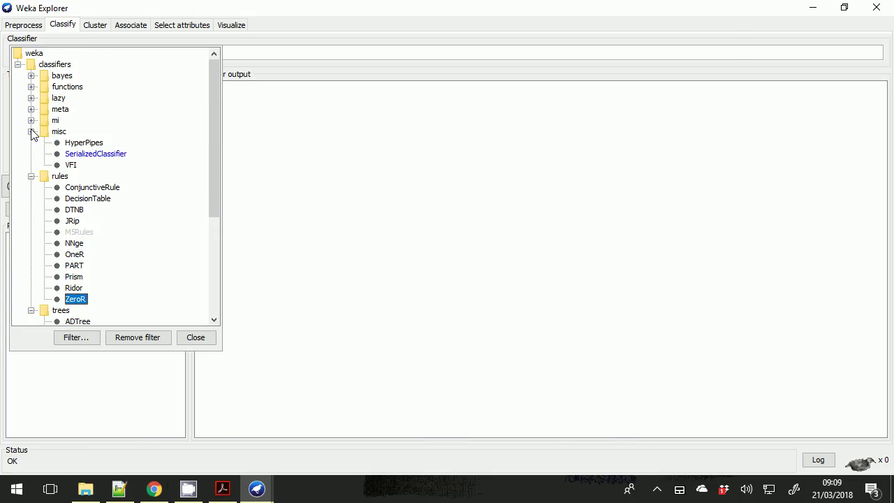
{"action": "left_click", "coordinate": [30, 121]}
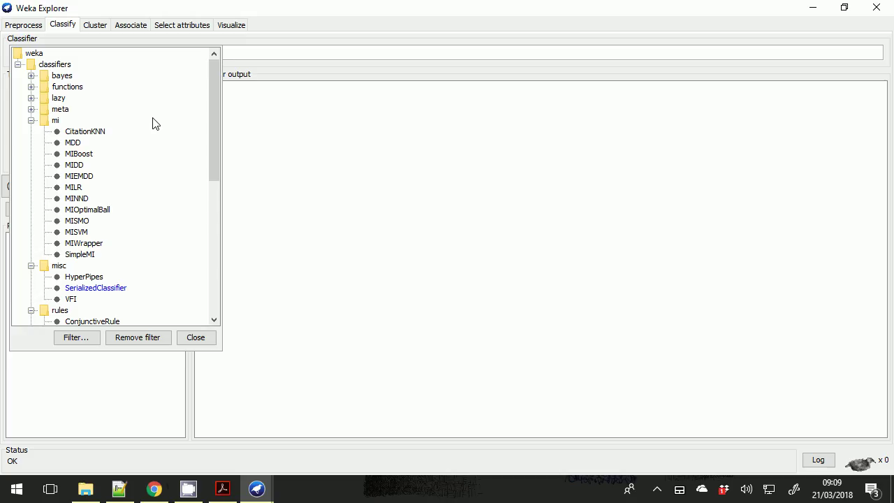
{"action": "scroll", "coordinate": [155, 123], "scroll_direction": "down", "scroll_amount": 1}
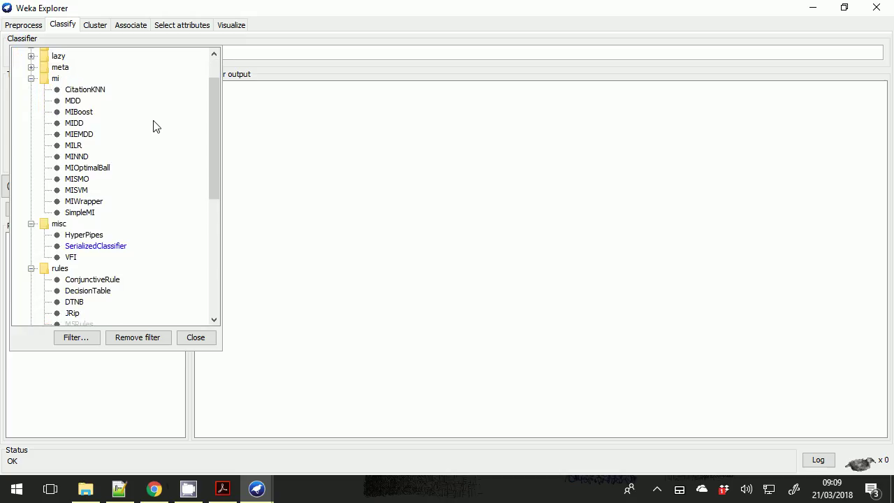
{"action": "scroll", "coordinate": [155, 126], "scroll_direction": "up", "scroll_amount": 1}
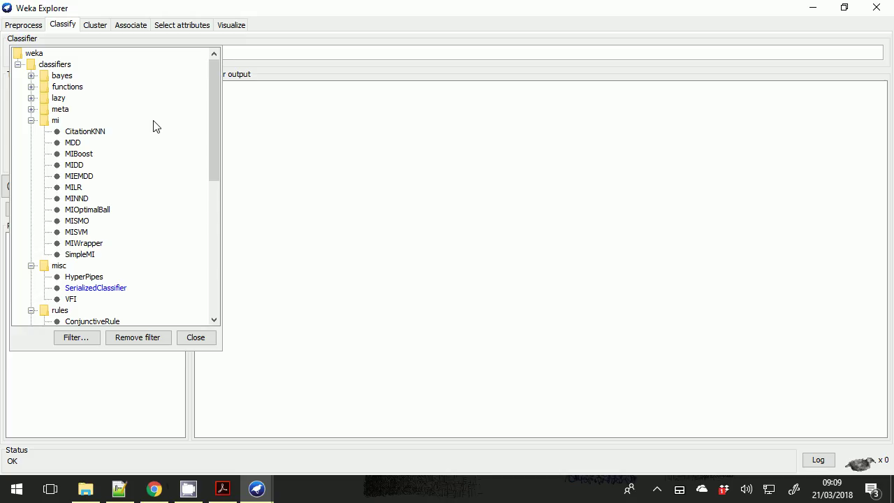
{"action": "scroll", "coordinate": [155, 127], "scroll_direction": "down", "scroll_amount": 5}
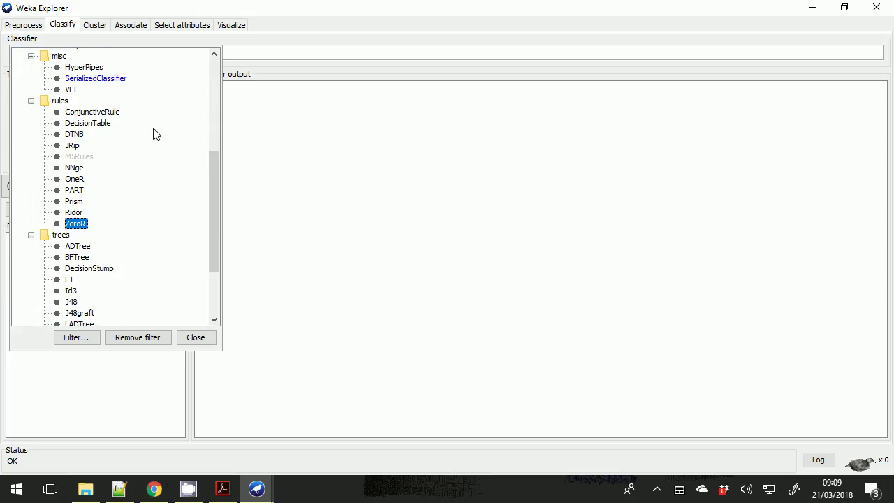
{"action": "scroll", "coordinate": [140, 147], "scroll_direction": "up", "scroll_amount": 5}
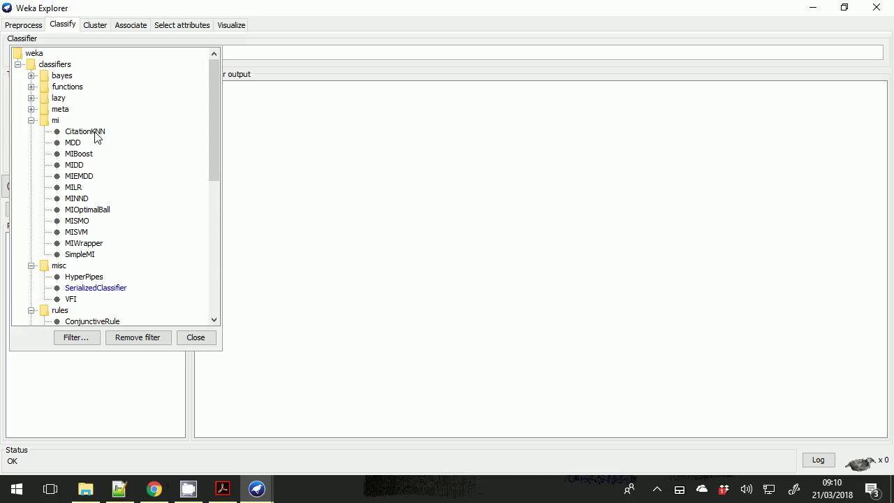
Step: Choose the J48 decision tree from the trees group as the classifier
{"action": "scroll", "coordinate": [104, 137], "scroll_direction": "down", "scroll_amount": 4}
{"action": "scroll", "coordinate": [112, 140], "scroll_direction": "down", "scroll_amount": 5}
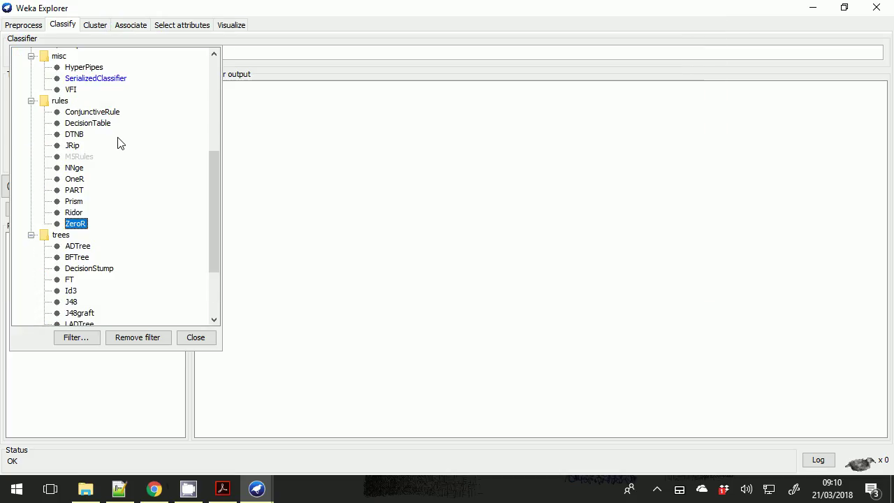
{"action": "left_click", "coordinate": [71, 218]}
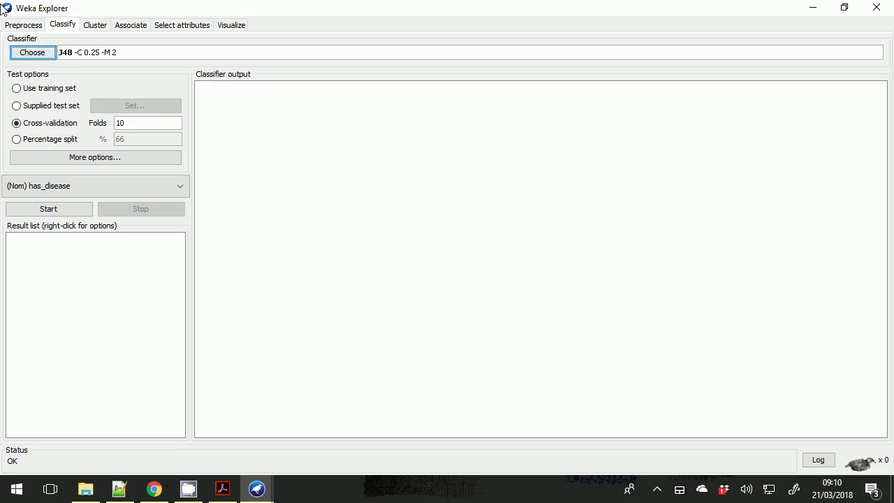
Step: Return to the dataset's attribute overview and examine the values of the diagnostic attribute
{"action": "left_click", "coordinate": [24, 26]}
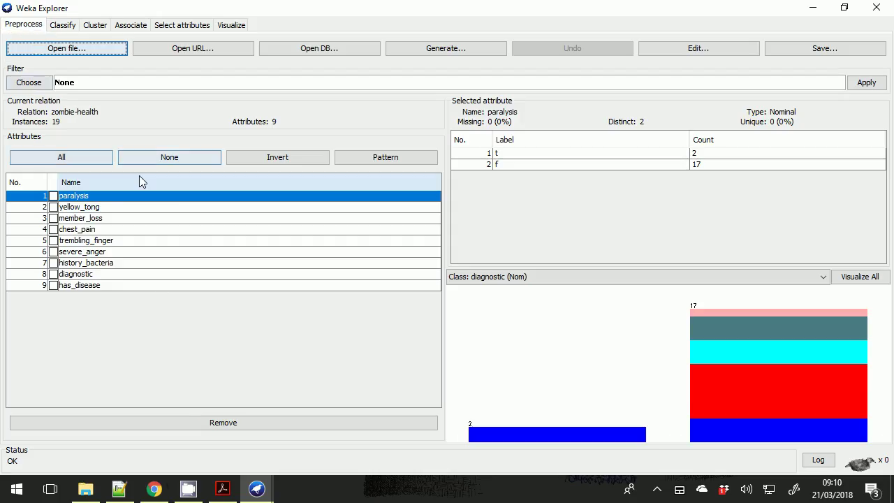
{"action": "left_click", "coordinate": [75, 274]}
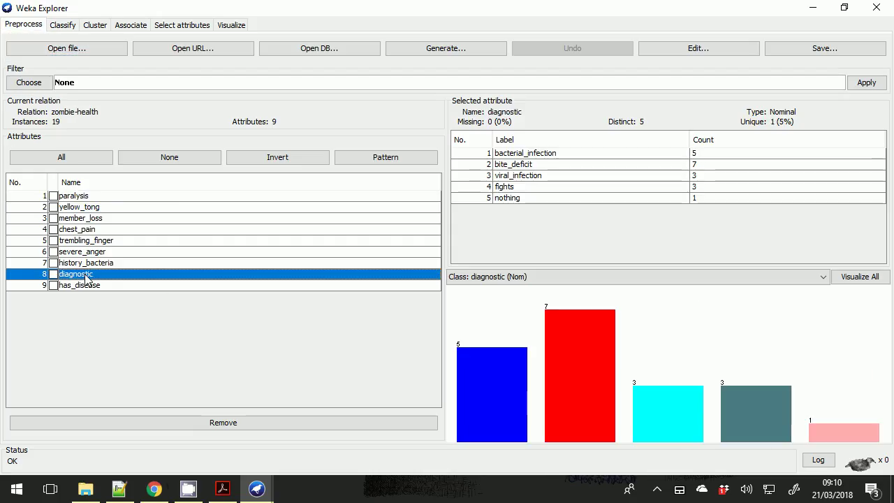
Step: Remove the diagnostic attribute from the zombie-health dataset
{"action": "left_click", "coordinate": [218, 424]}
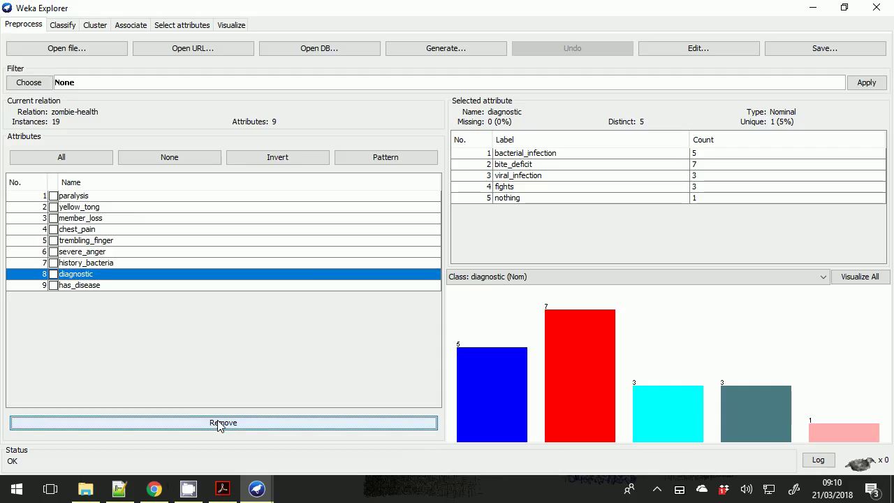
{"action": "left_click", "coordinate": [53, 274]}
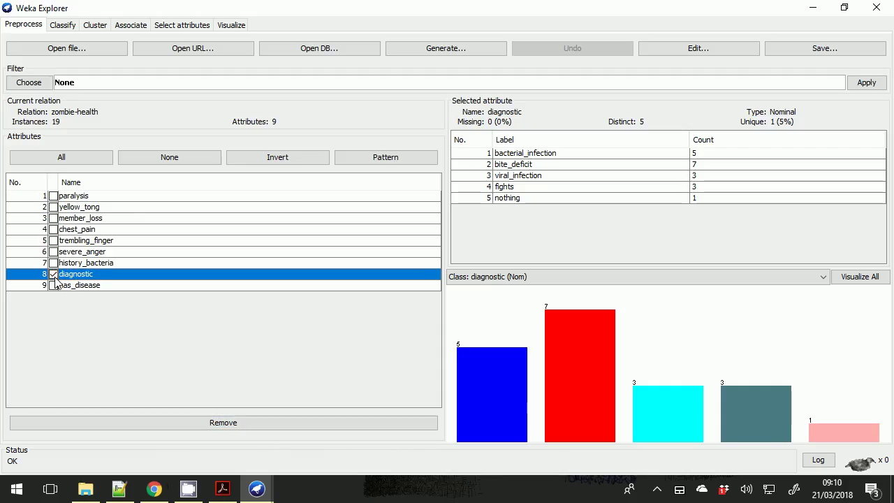
{"action": "left_click", "coordinate": [220, 422]}
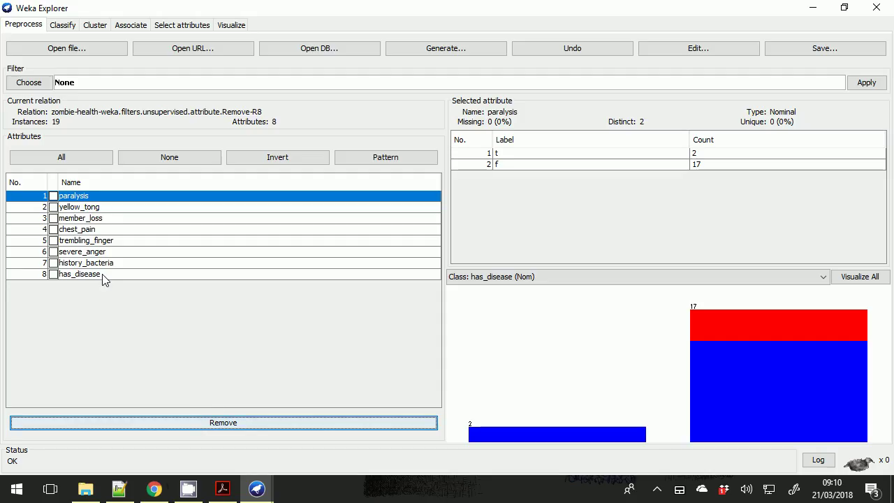
Step: Run the J48 classifier on the has_disease class with 10-fold cross-validation
{"action": "left_click", "coordinate": [63, 27]}
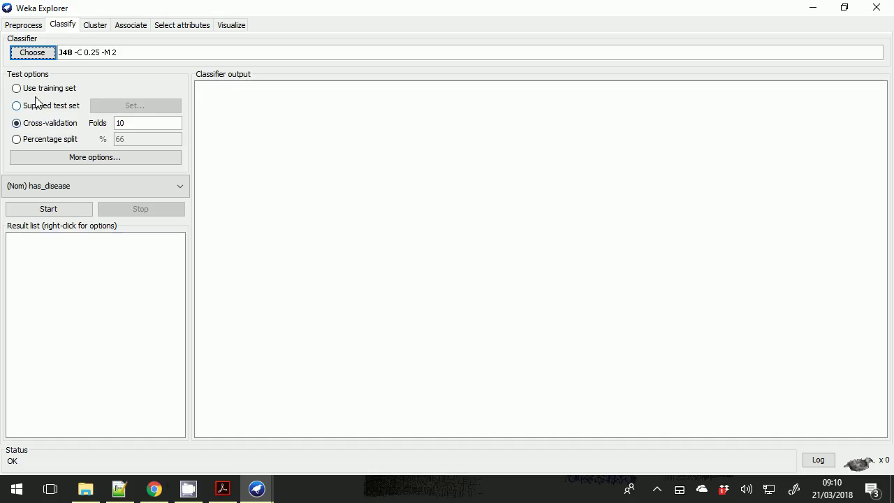
{"action": "left_click", "coordinate": [48, 204]}
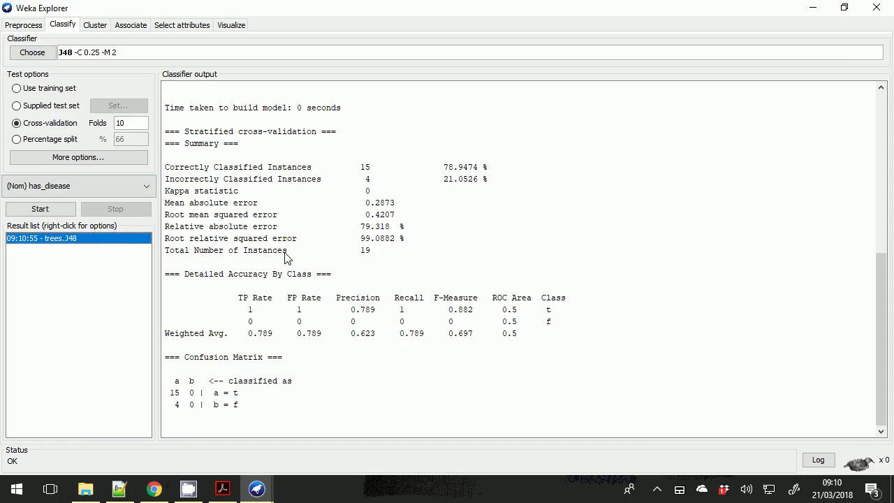
Step: Examine the classifier output, from the run information and J48 pruned tree to the cross-validation summary and accuracy by class
{"action": "scroll", "coordinate": [285, 257], "scroll_direction": "up", "scroll_amount": 4}
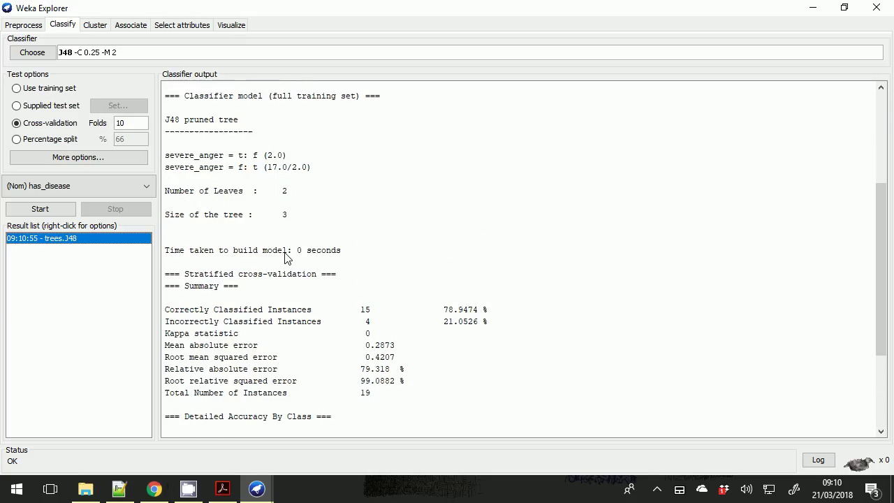
{"action": "scroll", "coordinate": [283, 259], "scroll_direction": "up", "scroll_amount": 2}
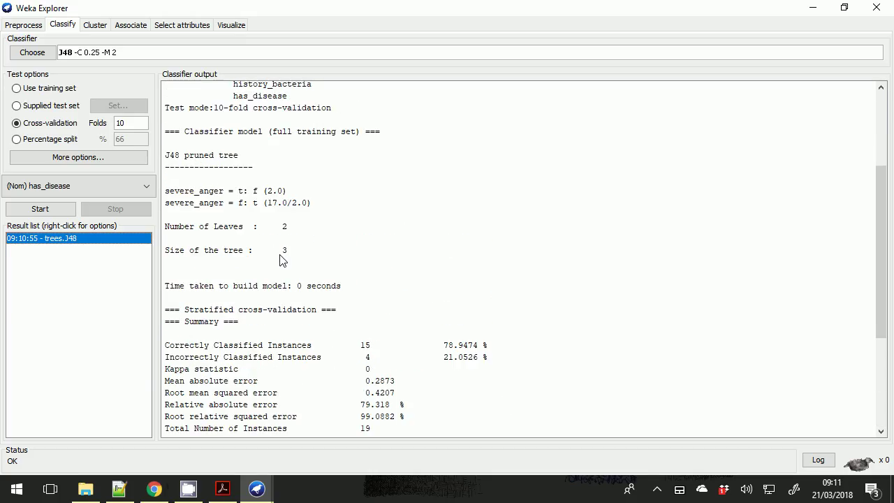
{"action": "scroll", "coordinate": [282, 260], "scroll_direction": "up", "scroll_amount": 2}
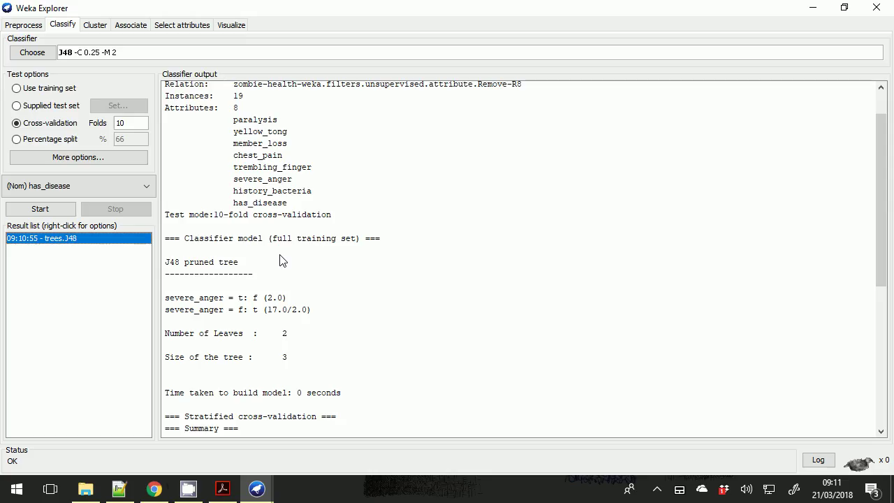
{"action": "scroll", "coordinate": [282, 260], "scroll_direction": "down", "scroll_amount": 2}
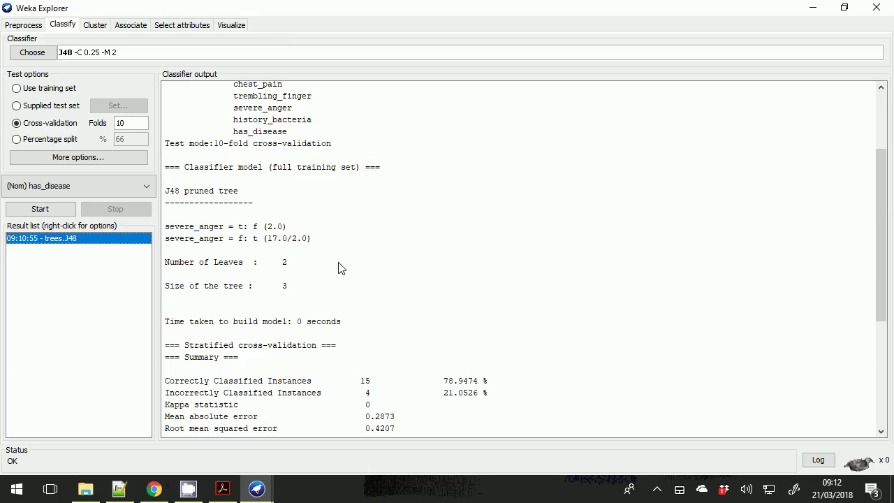
{"action": "scroll", "coordinate": [340, 268], "scroll_direction": "up", "scroll_amount": 3}
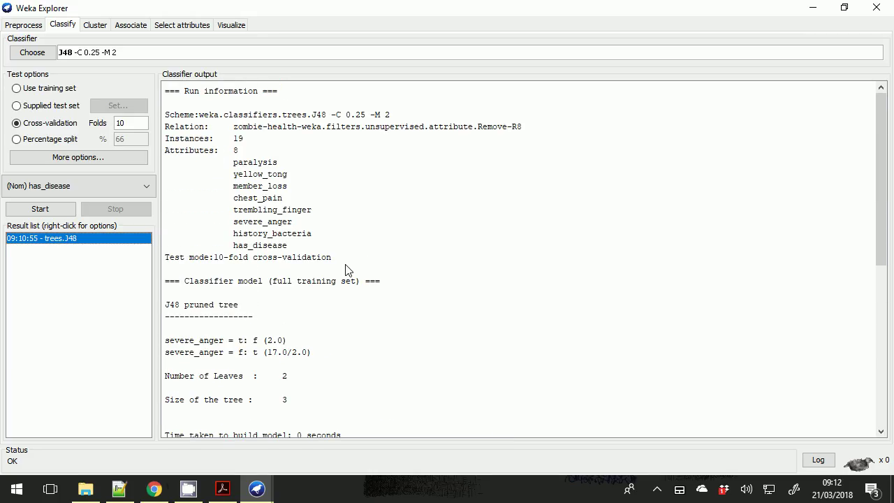
{"action": "scroll", "coordinate": [346, 271], "scroll_direction": "down", "scroll_amount": 2}
{"action": "scroll", "coordinate": [279, 301], "scroll_direction": "down", "scroll_amount": 5}
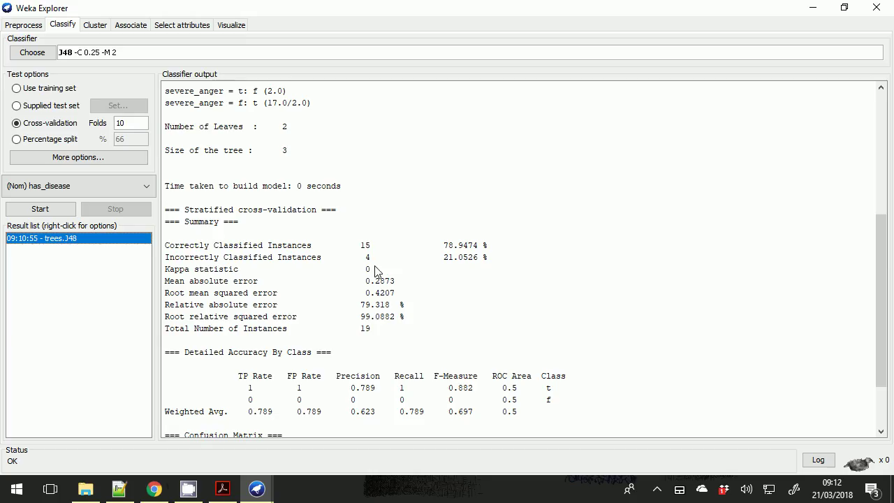
{"action": "scroll", "coordinate": [370, 275], "scroll_direction": "down", "scroll_amount": 2}
{"action": "scroll", "coordinate": [300, 291], "scroll_direction": "up", "scroll_amount": 4}
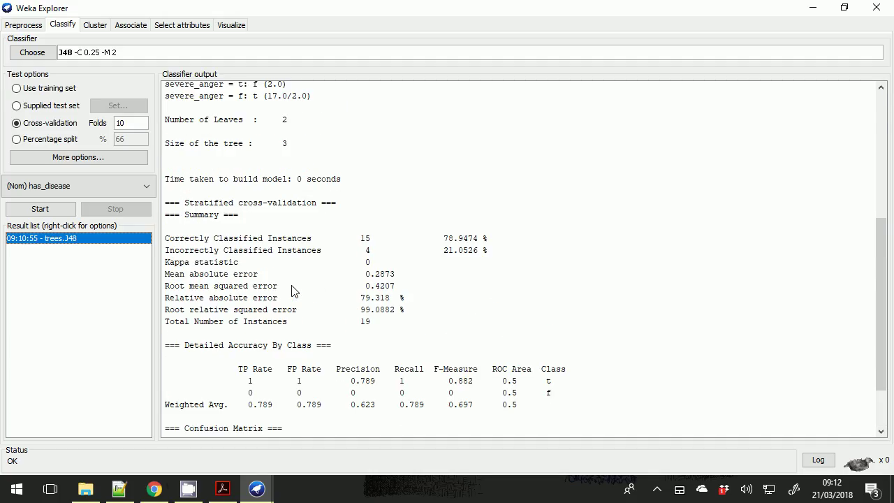
Step: Visualize the decision tree of the J48 result and place its window beside the pruned tree text
{"action": "right_click", "coordinate": [48, 238]}
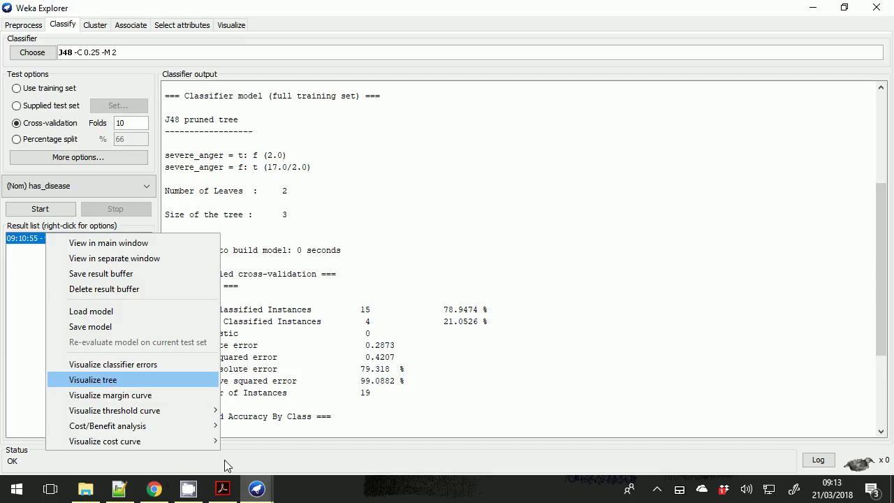
{"action": "mouse_move", "coordinate": [265, 492]}
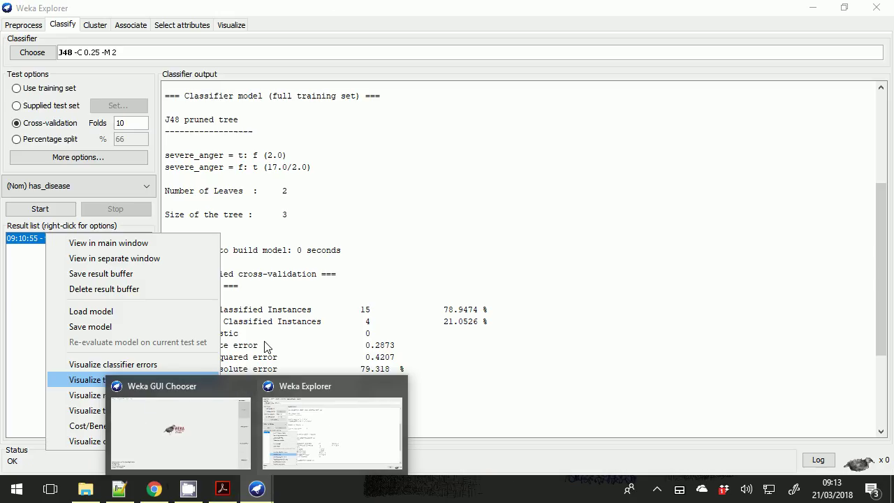
{"action": "left_click", "coordinate": [136, 381]}
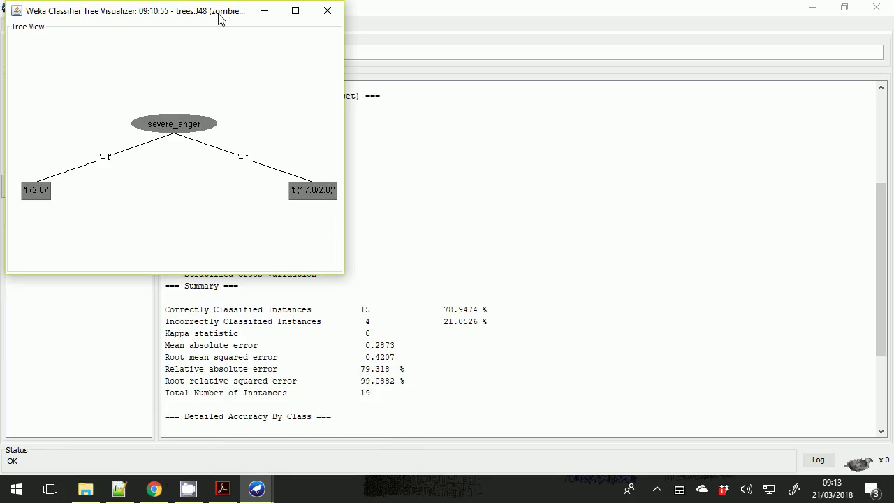
{"action": "left_click_drag", "start_coordinate": [205, 18], "coordinate": [403, 89]}
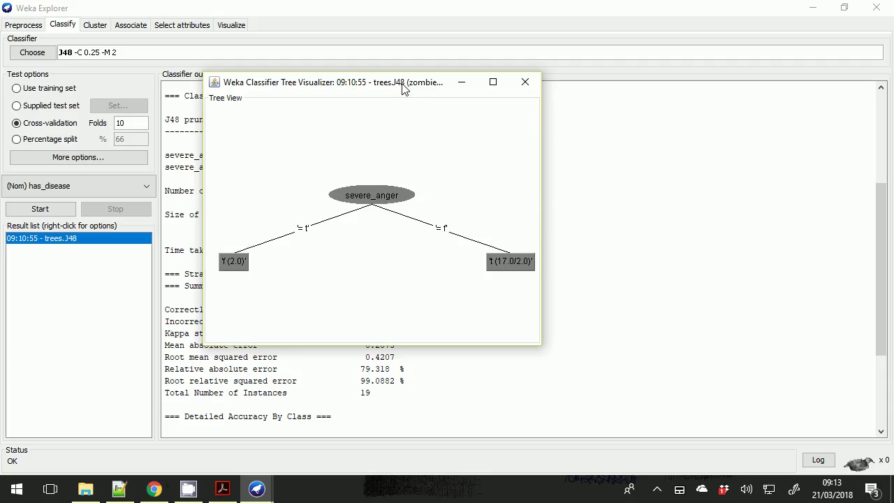
{"action": "left_click_drag", "start_coordinate": [363, 88], "coordinate": [670, 122]}
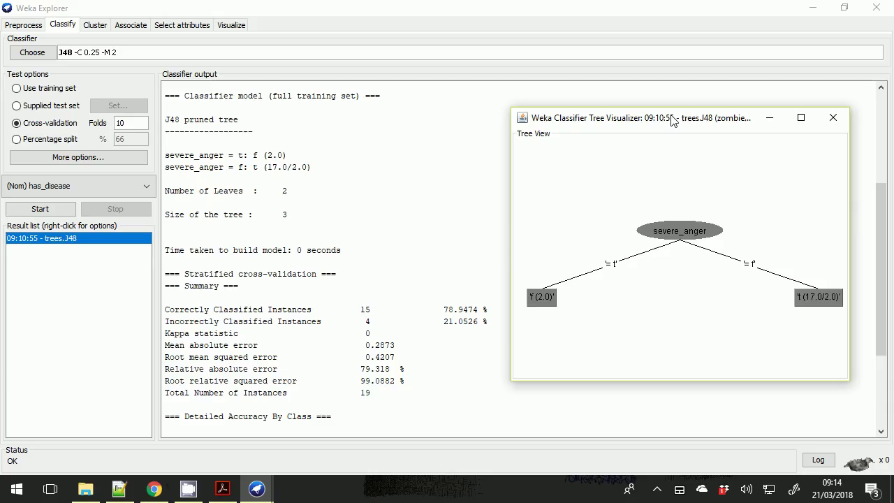
Step: Switch to Chrome and bring up the aula05-ehealth-scale3-data-tools presentation in Google Slides
{"action": "left_click", "coordinate": [9, 493]}
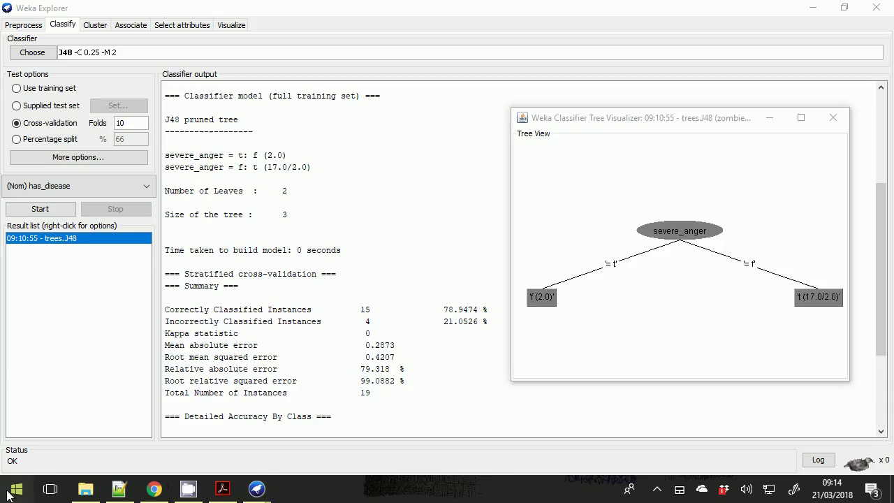
{"action": "left_click", "coordinate": [14, 495]}
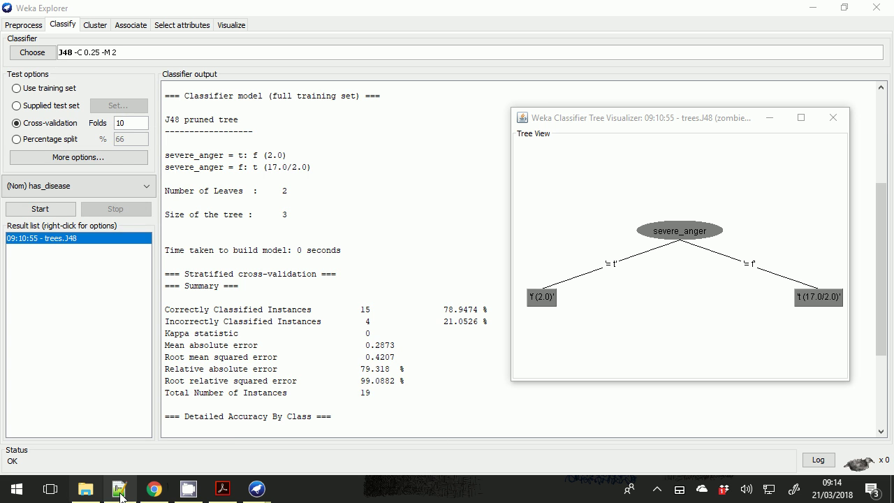
{"action": "left_click", "coordinate": [154, 489]}
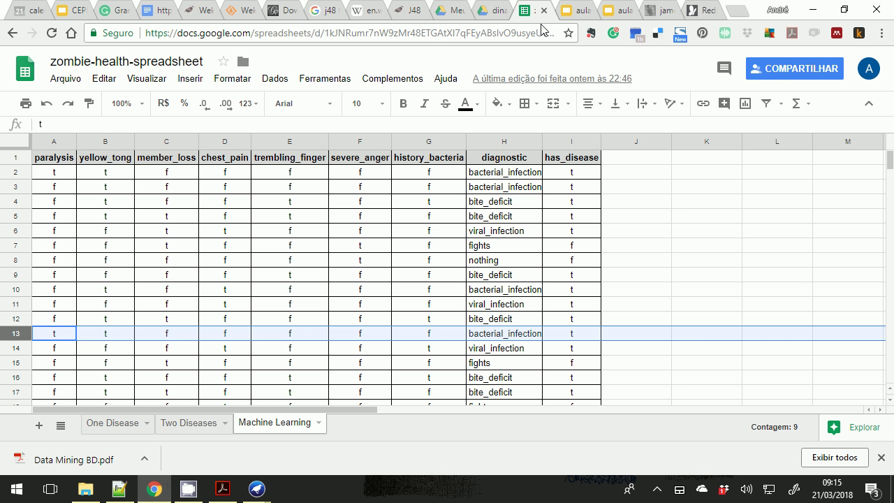
{"action": "left_click", "coordinate": [579, 10]}
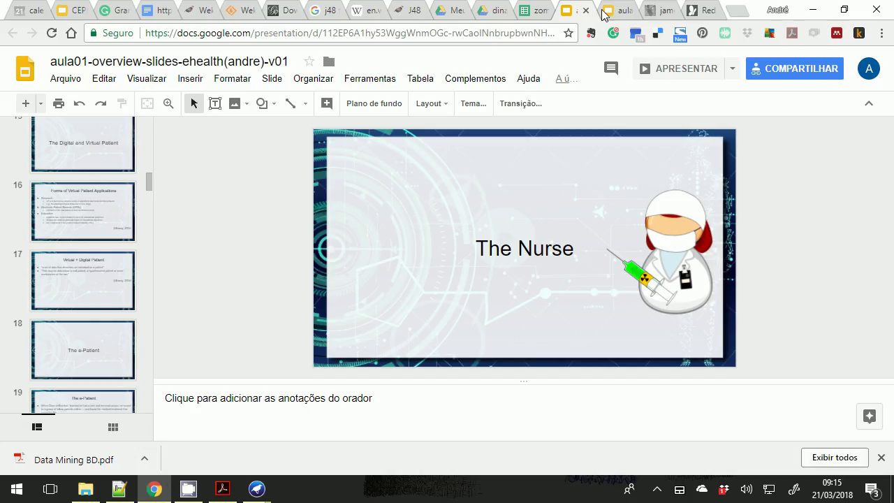
{"action": "left_click", "coordinate": [606, 9]}
Step: Add a new slide after the Dimensions slide and give it the blank layout without a title
{"action": "right_click", "coordinate": [53, 368]}
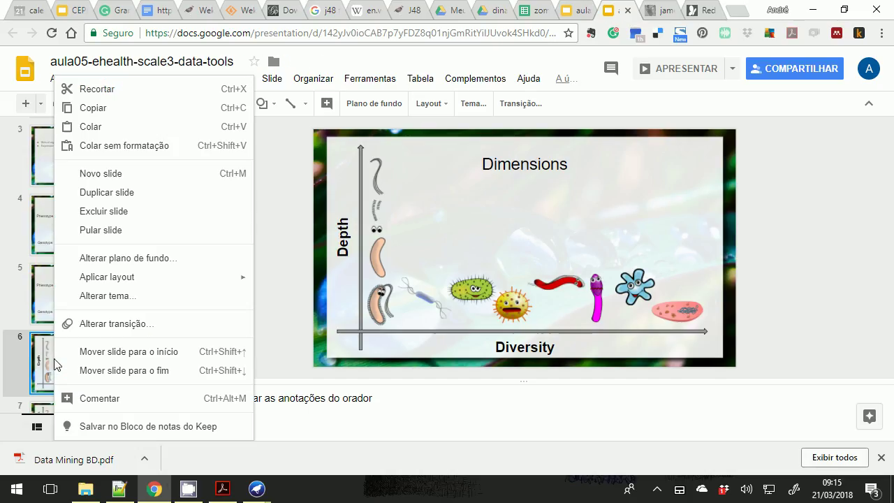
{"action": "left_click", "coordinate": [98, 178]}
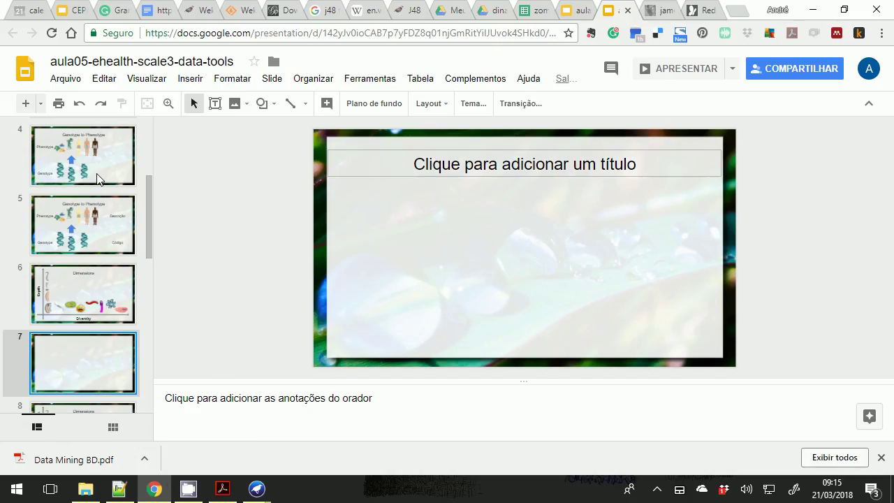
{"action": "left_click", "coordinate": [429, 105]}
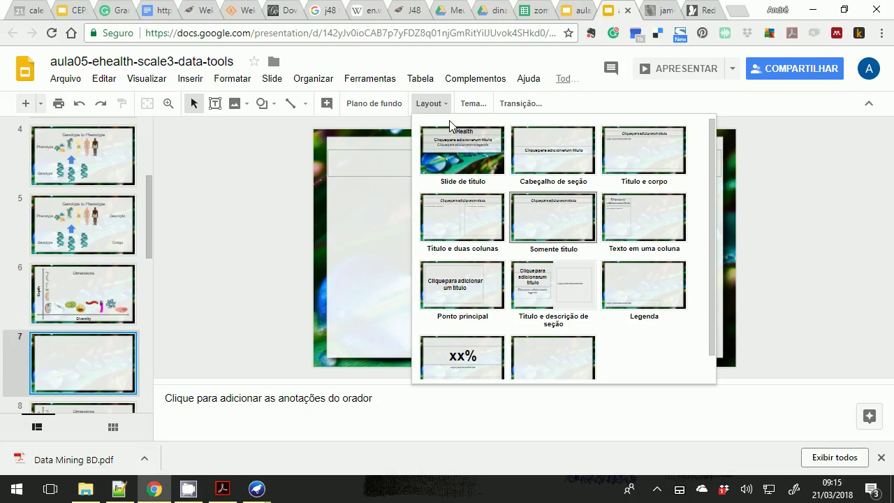
{"action": "left_click", "coordinate": [550, 349]}
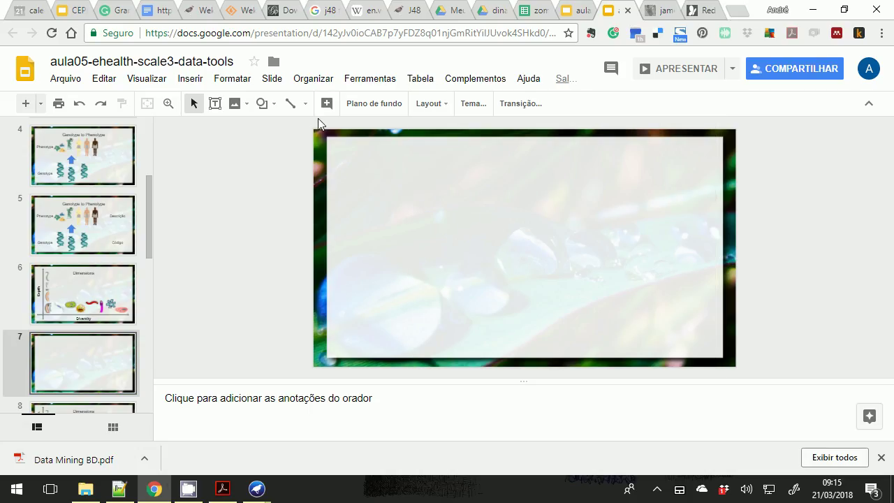
Step: Draw a flat rectangle near the slide's upper-left corner and stack copies directly below it to form a column of four cells
{"action": "left_click", "coordinate": [273, 105]}
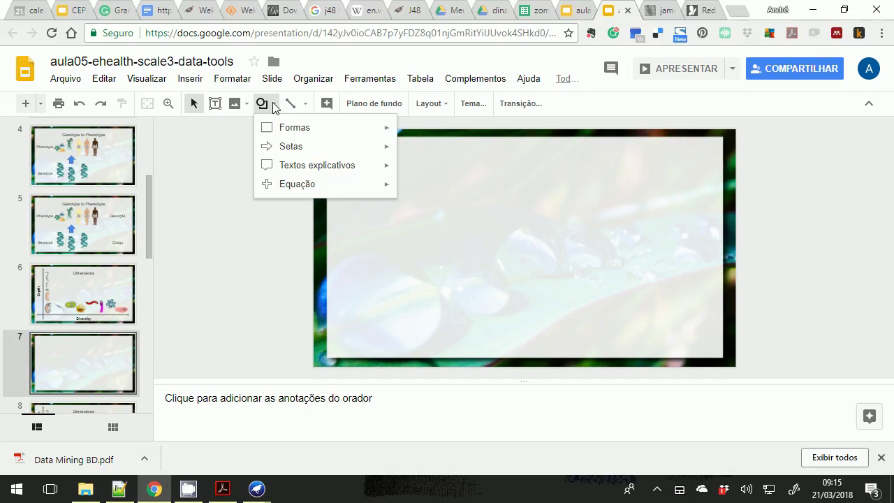
{"action": "left_click", "coordinate": [407, 135]}
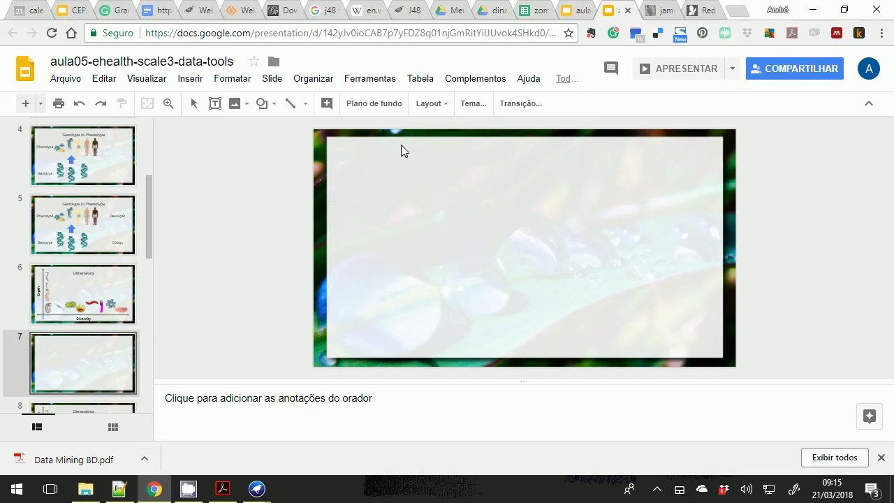
{"action": "left_click_drag", "start_coordinate": [372, 180], "coordinate": [429, 173]}
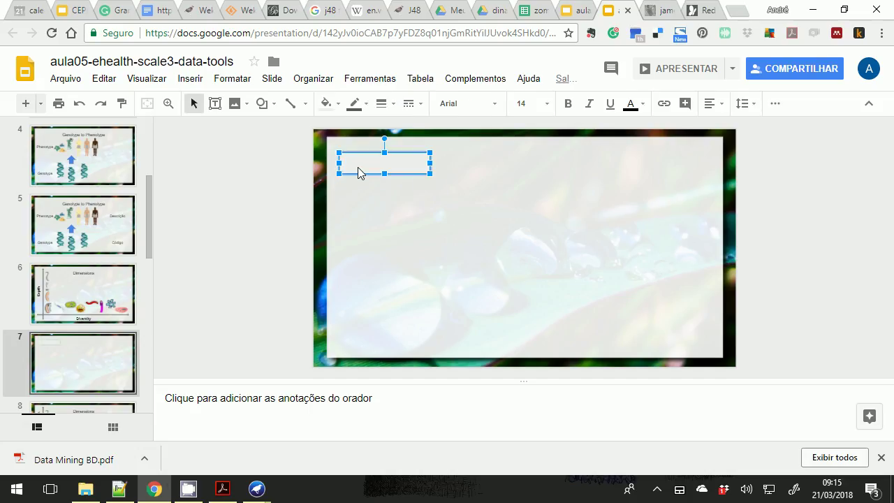
{"action": "left_click_drag", "start_coordinate": [363, 172], "coordinate": [375, 233]}
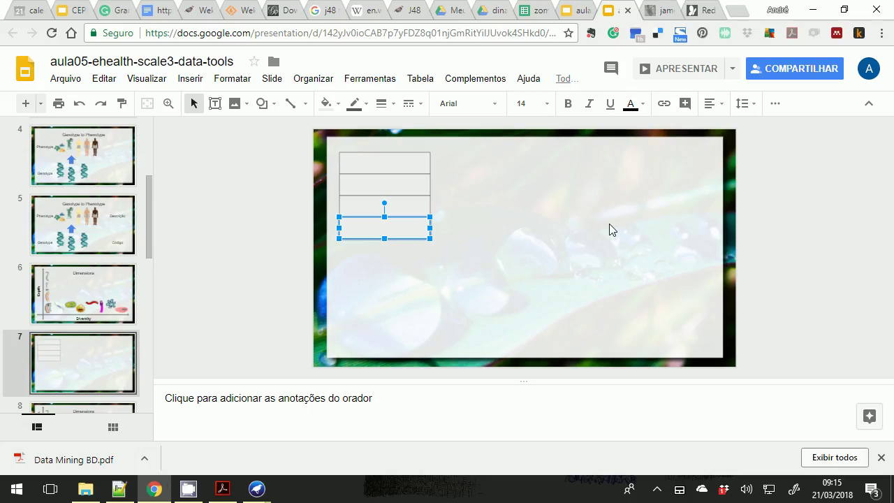
{"action": "left_click", "coordinate": [391, 242]}
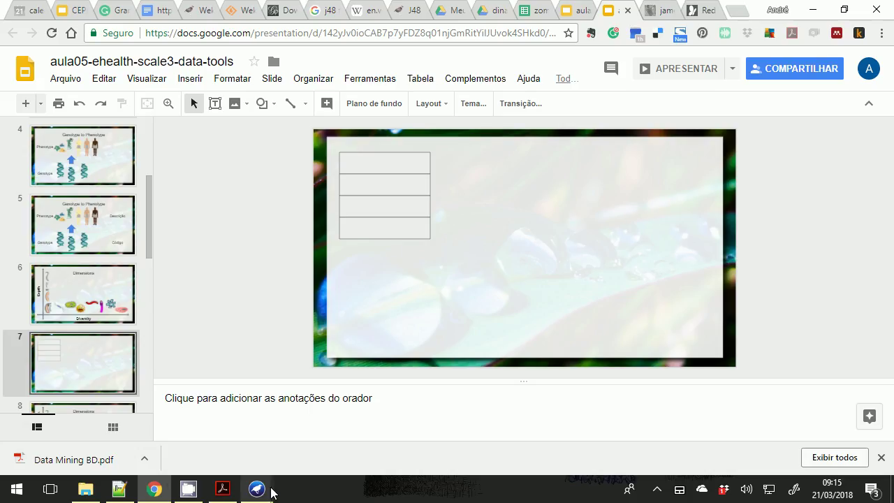
Step: Switch to Weka Explorer to check the J48 result, and return to the presentation
{"action": "mouse_move", "coordinate": [271, 488]}
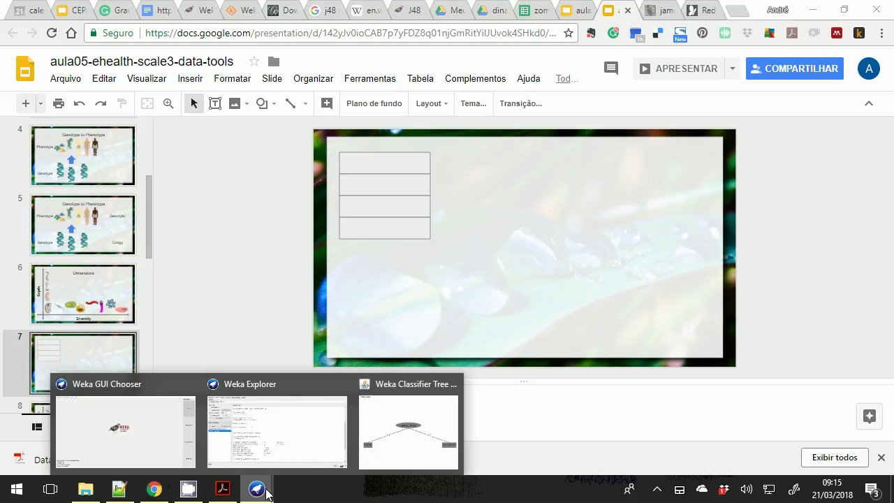
{"action": "left_click", "coordinate": [279, 441]}
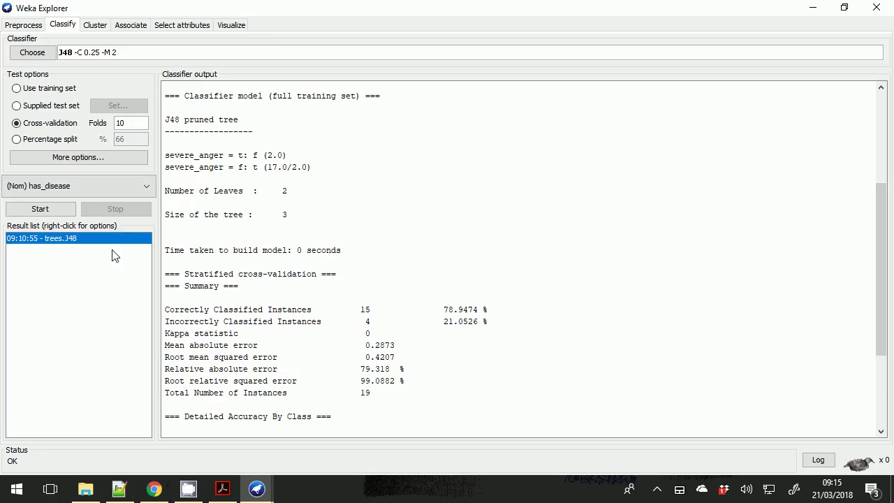
{"action": "left_click", "coordinate": [813, 8]}
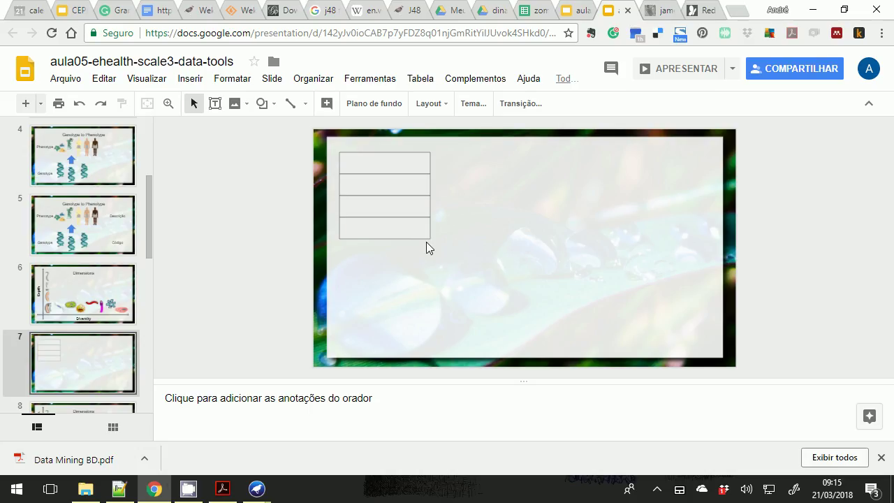
Step: Give the column of four cells a white fill and black outlines, and place a copy of it immediately to its right
{"action": "left_click_drag", "start_coordinate": [462, 248], "coordinate": [312, 137]}
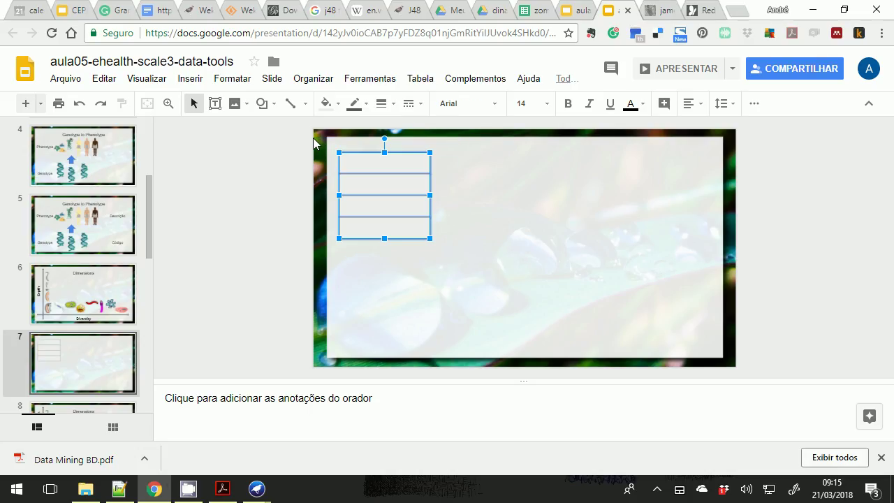
{"action": "left_click", "coordinate": [340, 103]}
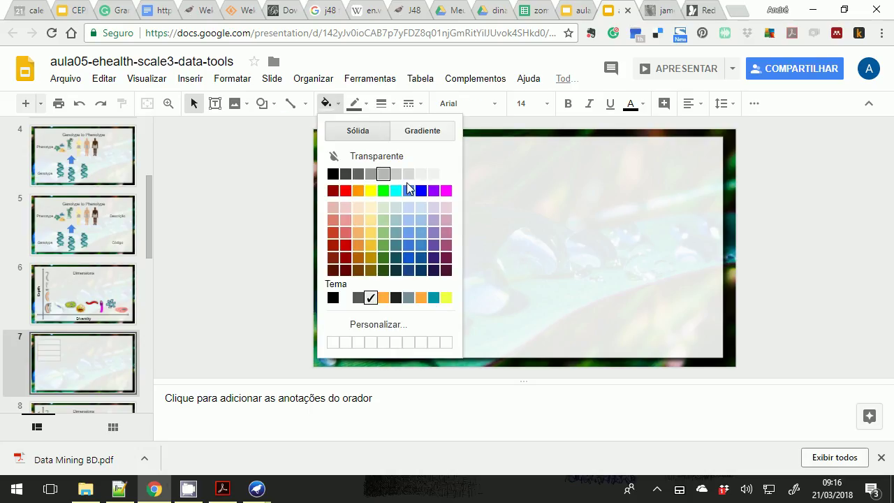
{"action": "left_click", "coordinate": [446, 174]}
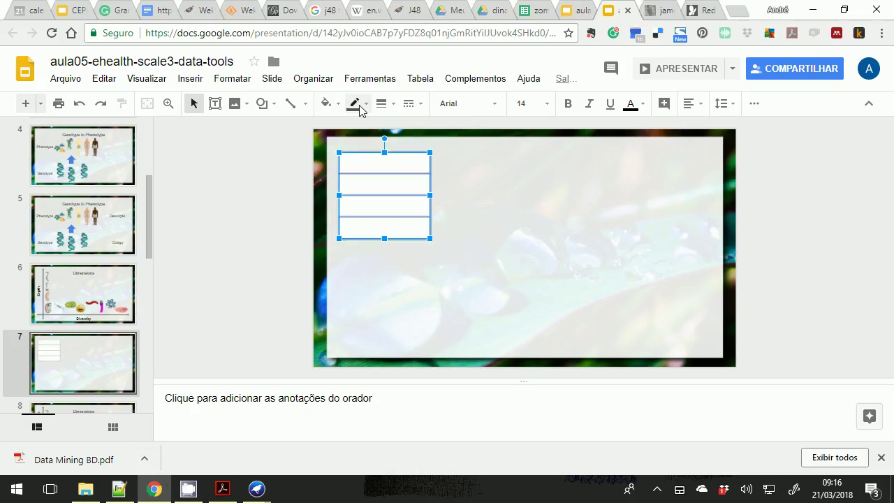
{"action": "left_click", "coordinate": [354, 103]}
{"action": "left_click", "coordinate": [361, 147]}
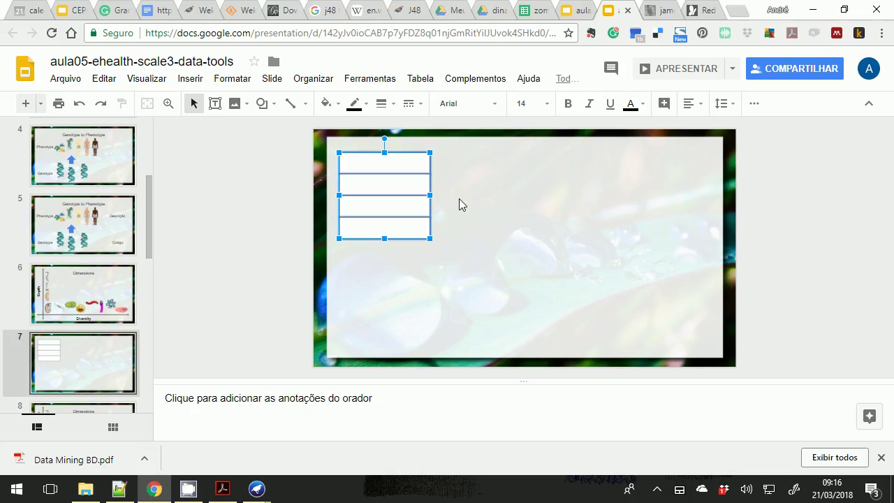
{"action": "left_click_drag", "start_coordinate": [415, 199], "coordinate": [513, 186]}
{"action": "left_click", "coordinate": [572, 204]}
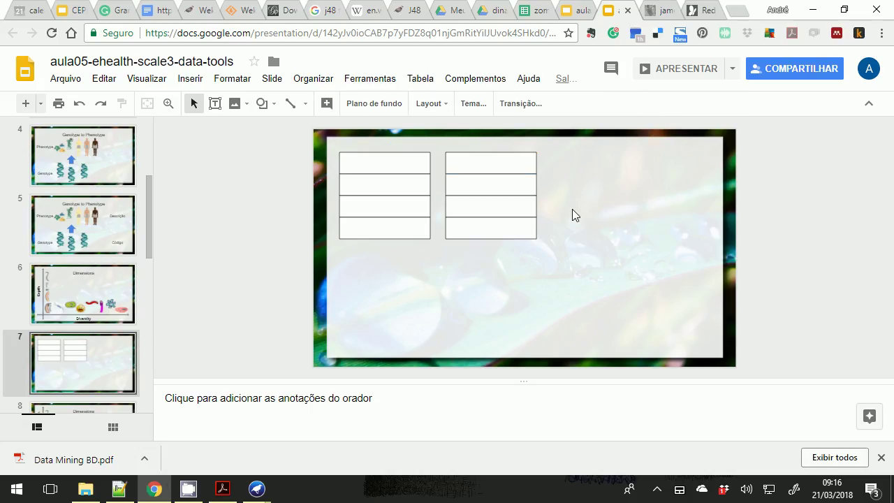
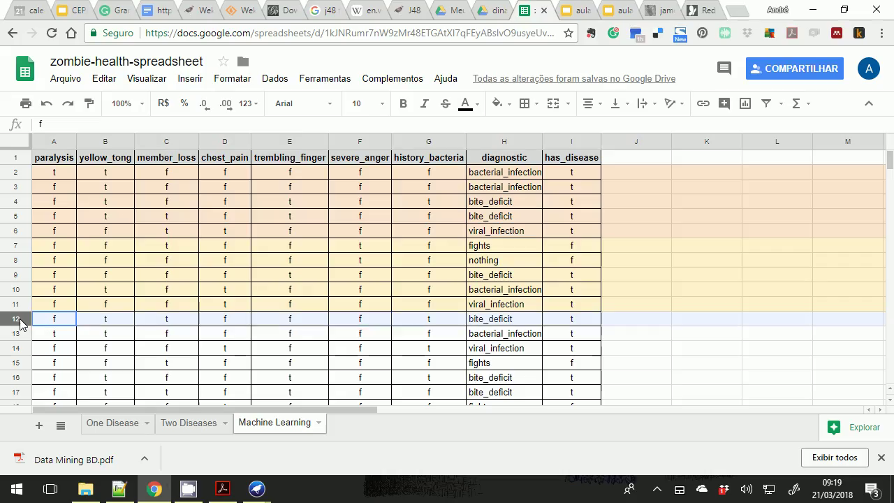
Step: Shade rows 12 to 16 of the Machine Learning sheet light green
{"action": "scroll", "coordinate": [40, 321], "scroll_direction": "down", "scroll_amount": 2}
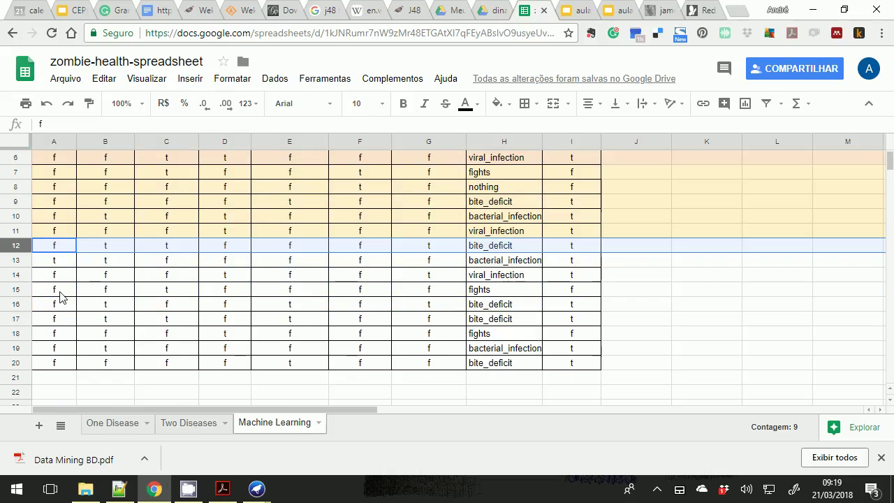
{"action": "left_click", "coordinate": [17, 305], "text": "shift"}
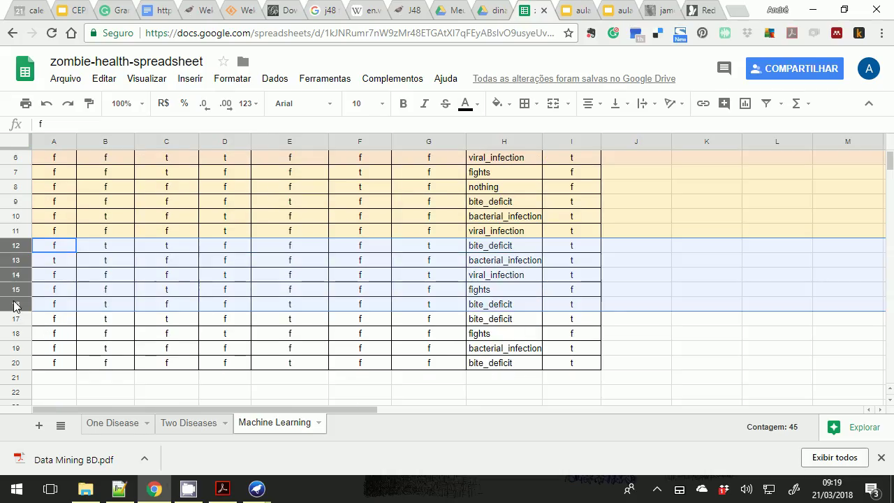
{"action": "left_click", "coordinate": [497, 104]}
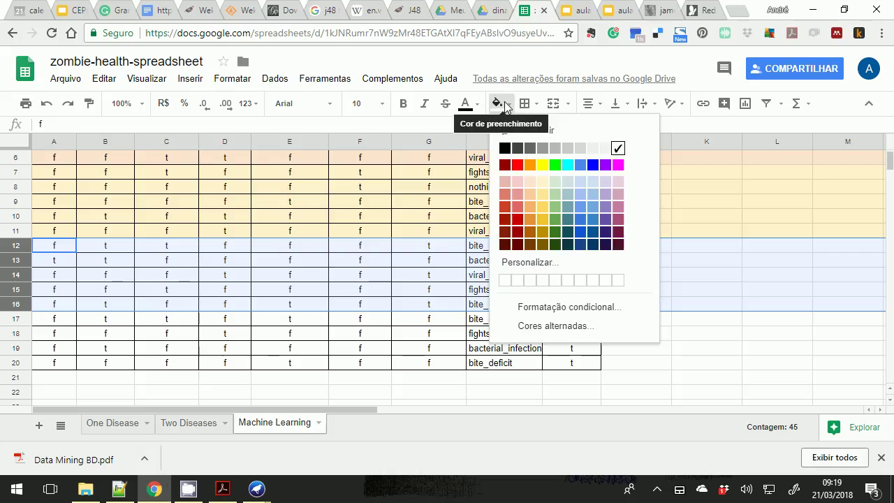
{"action": "left_click", "coordinate": [554, 181]}
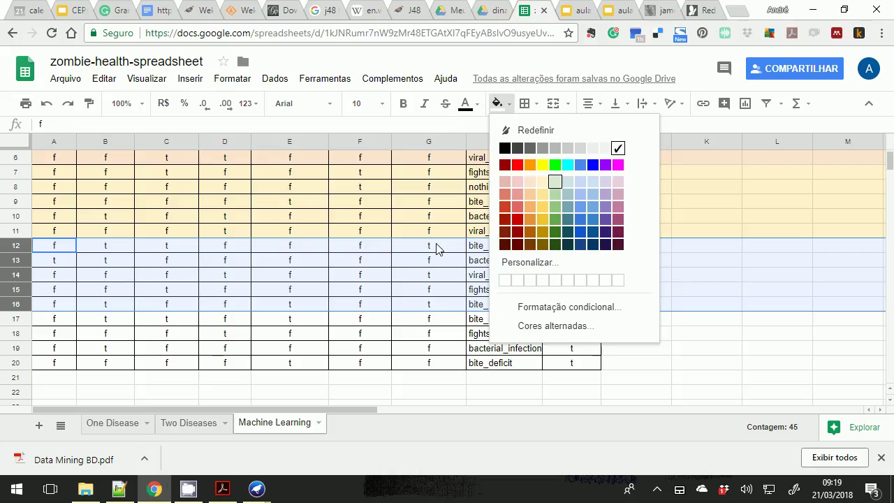
Step: Check the has_disease values in the Machine Learning sheet, down to the unshaded rows below row 16
{"action": "scroll", "coordinate": [420, 263], "scroll_direction": "up", "scroll_amount": 2}
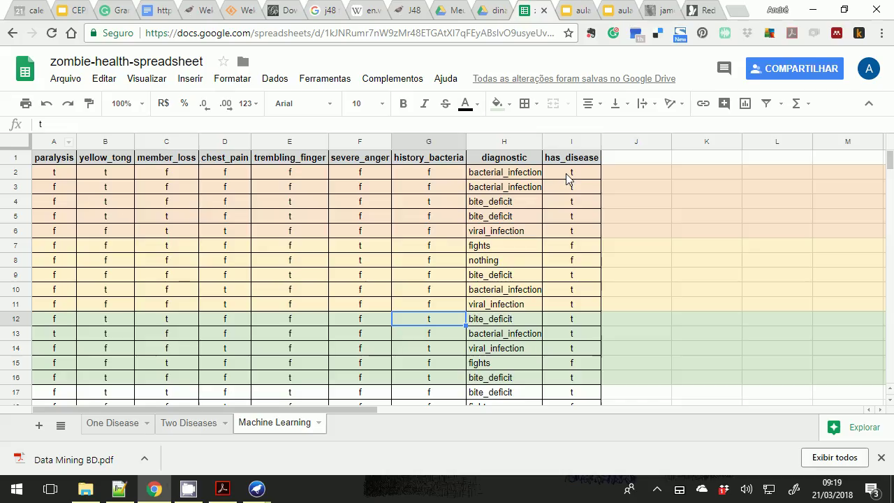
{"action": "scroll", "coordinate": [562, 177], "scroll_direction": "down", "scroll_amount": 2}
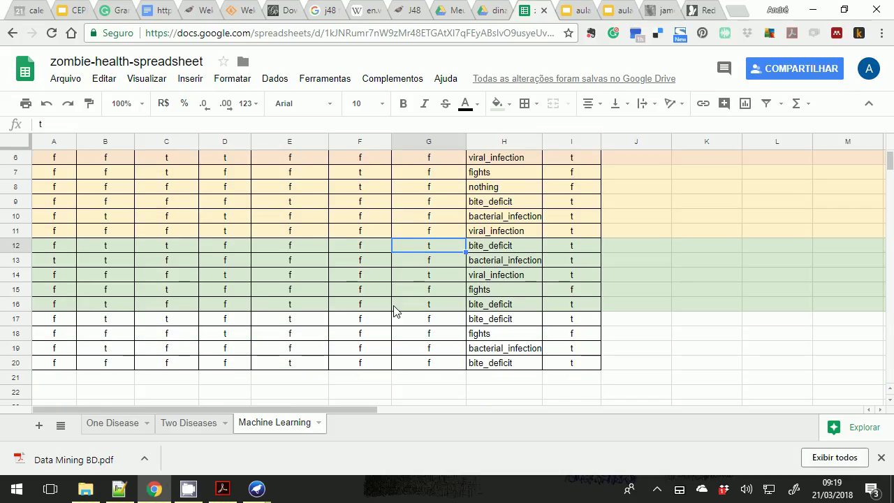
{"action": "left_click", "coordinate": [571, 321]}
{"action": "left_click", "coordinate": [567, 348]}
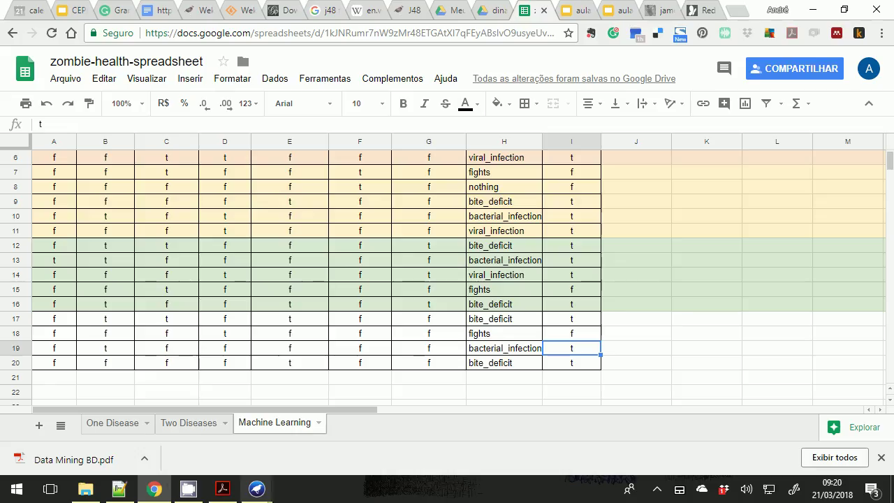
Step: Switch to Weka and examine the J48 decision tree for has_disease alongside the classifier output in Weka Explorer
{"action": "mouse_move", "coordinate": [252, 491]}
{"action": "left_click", "coordinate": [397, 439]}
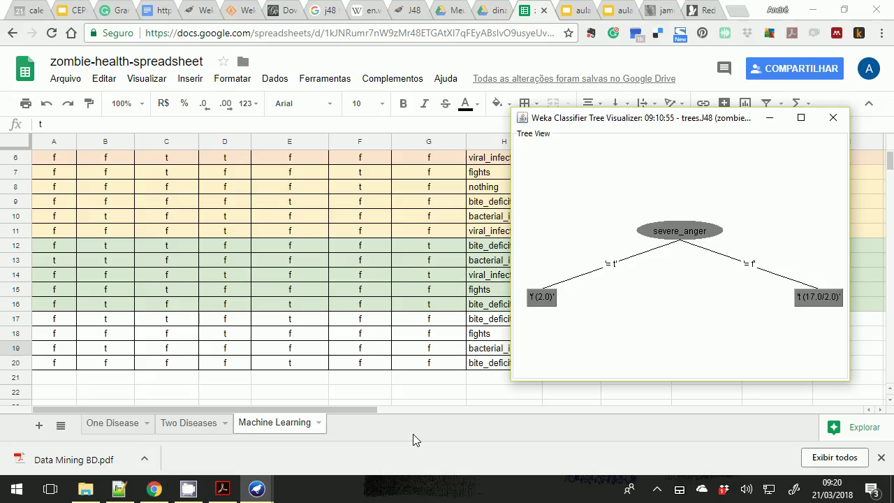
{"action": "mouse_move", "coordinate": [257, 489]}
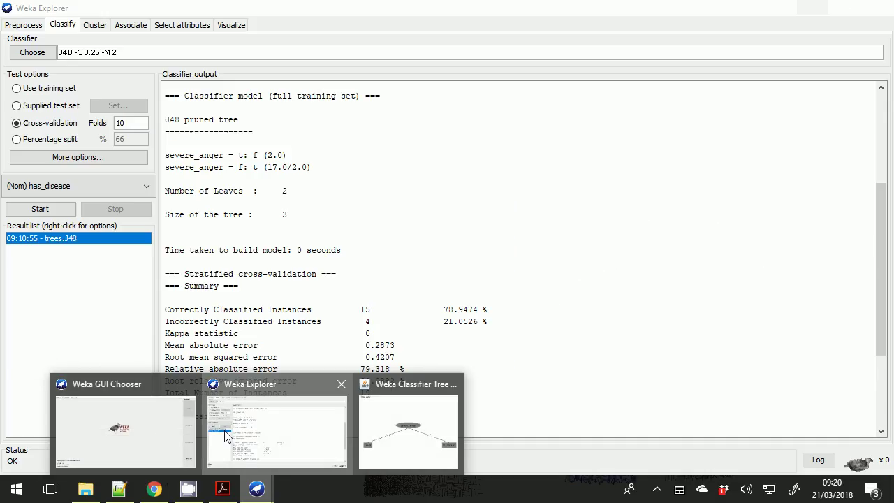
{"action": "left_click", "coordinate": [225, 432]}
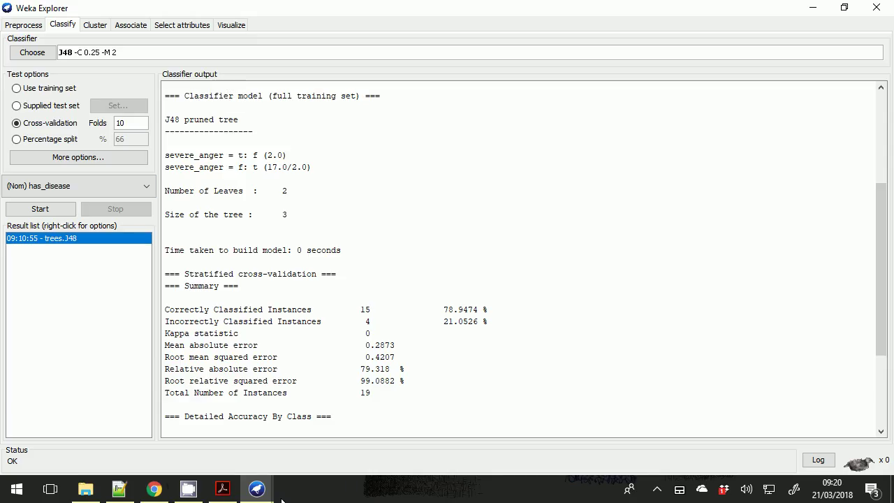
{"action": "mouse_move", "coordinate": [255, 492]}
{"action": "left_click", "coordinate": [387, 443]}
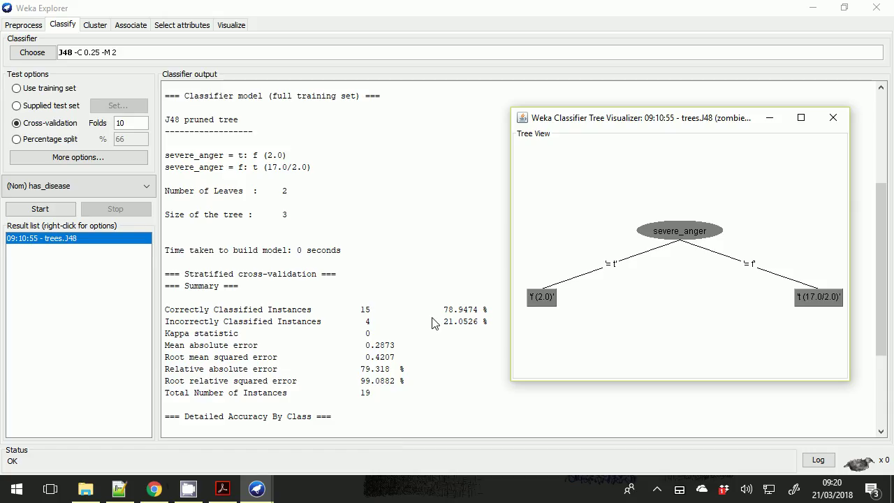
{"action": "left_click_drag", "start_coordinate": [652, 120], "coordinate": [509, 103]}
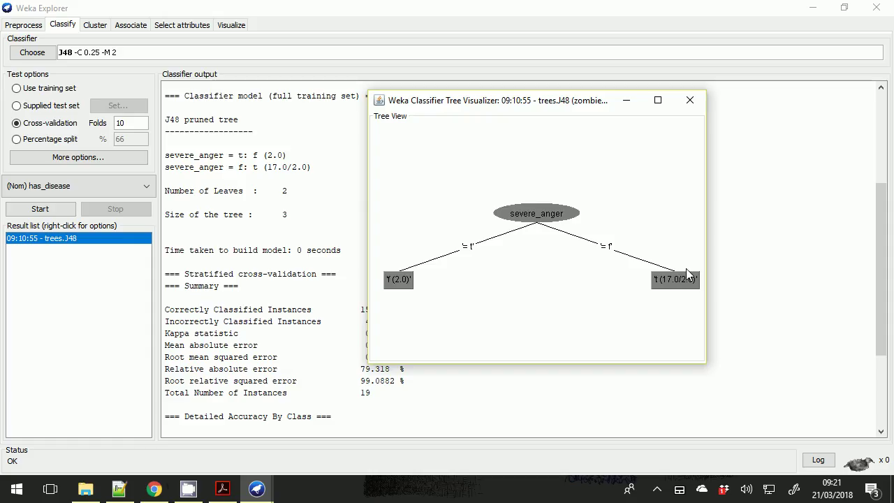
Step: Reload the original dataset from zombie-health-spreadsheet-ml.arff in Weka Explorer
{"action": "left_click", "coordinate": [319, 36]}
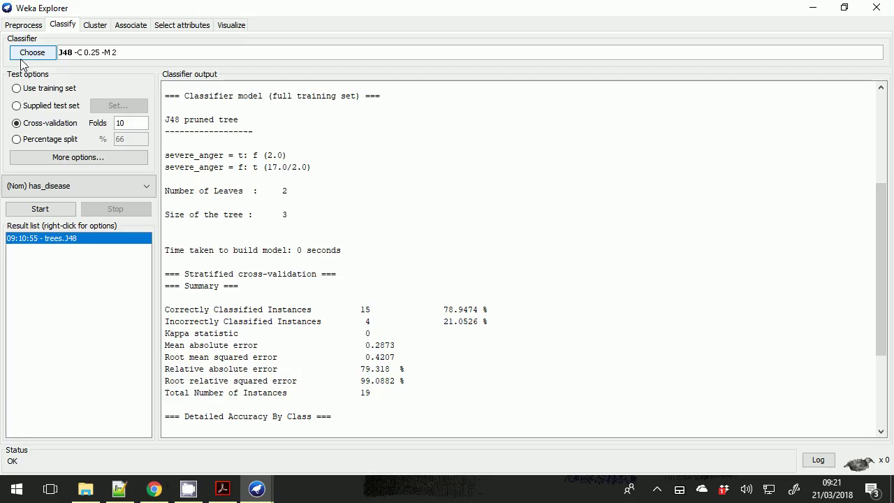
{"action": "left_click", "coordinate": [20, 24]}
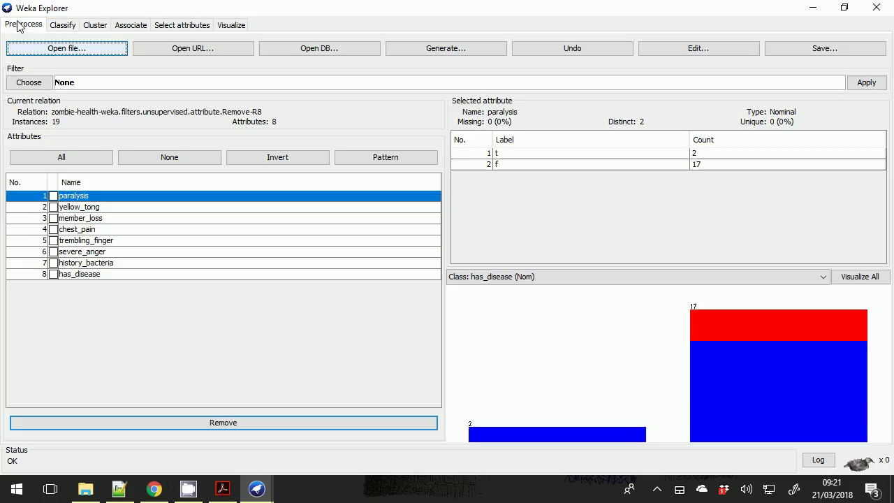
{"action": "left_click", "coordinate": [47, 48]}
{"action": "left_click", "coordinate": [343, 179]}
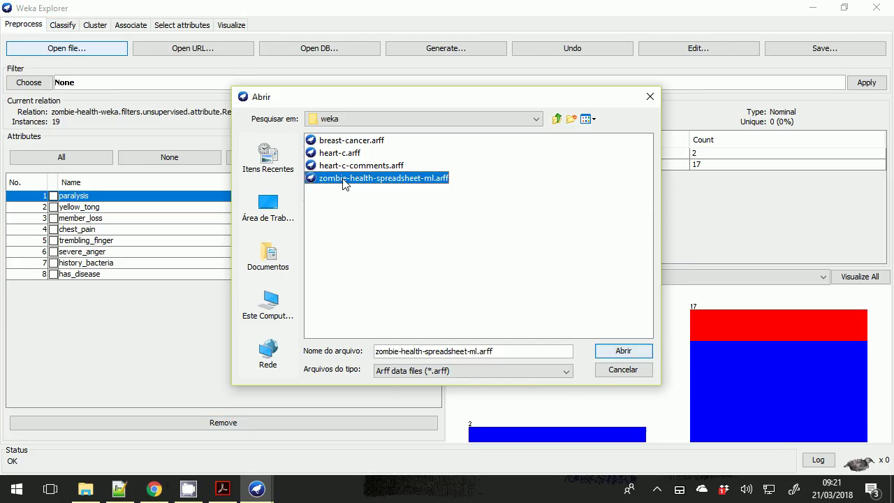
{"action": "double_click", "coordinate": [343, 179]}
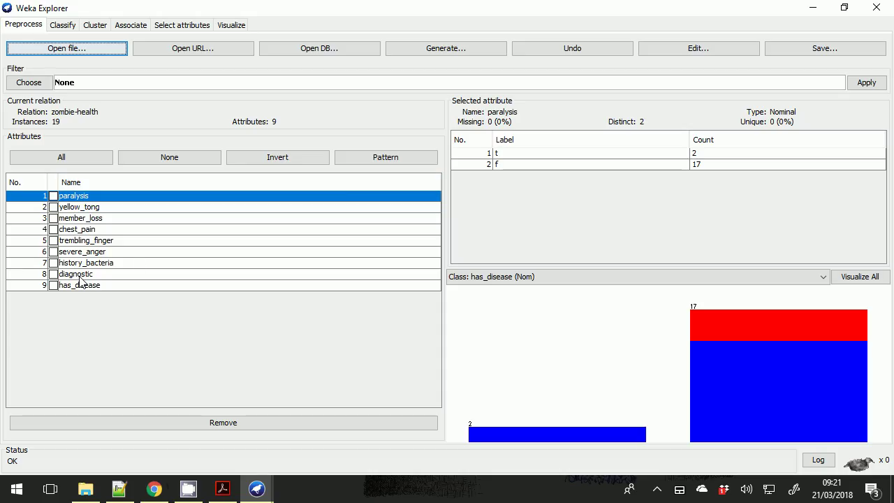
Step: Set diagnostic as the class attribute for the J48 classifier
{"action": "left_click", "coordinate": [63, 28]}
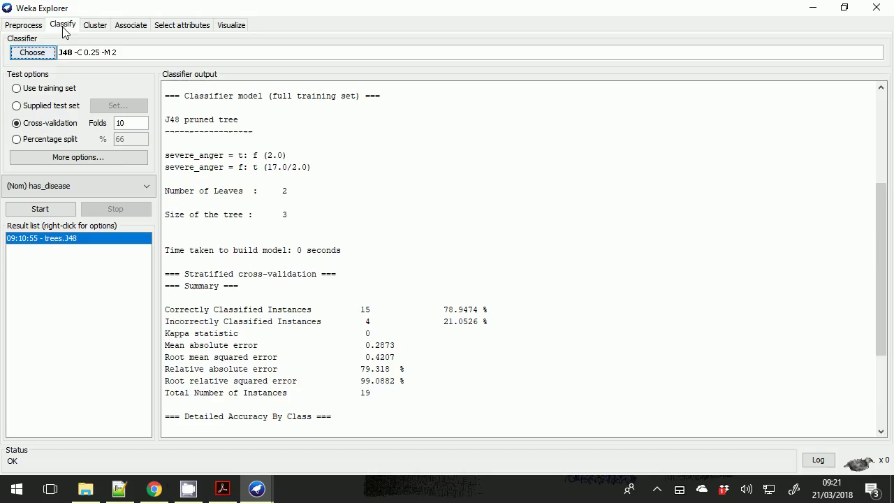
{"action": "left_click", "coordinate": [51, 240]}
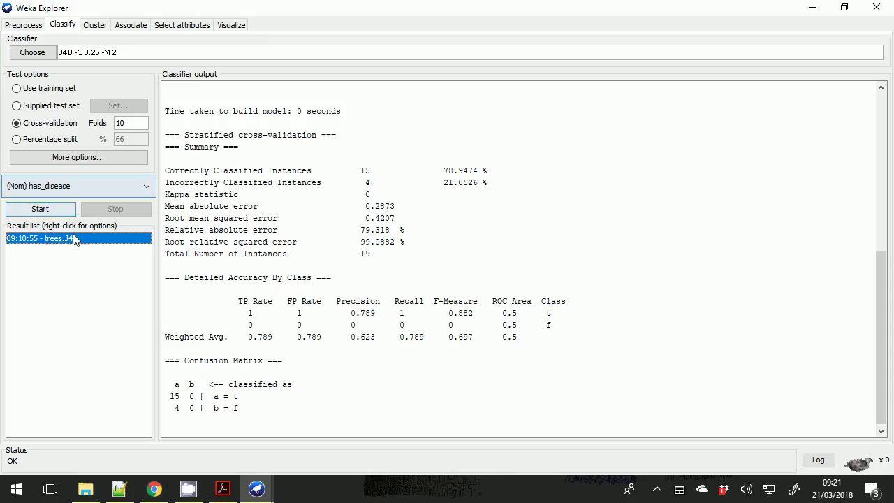
{"action": "left_click", "coordinate": [67, 190]}
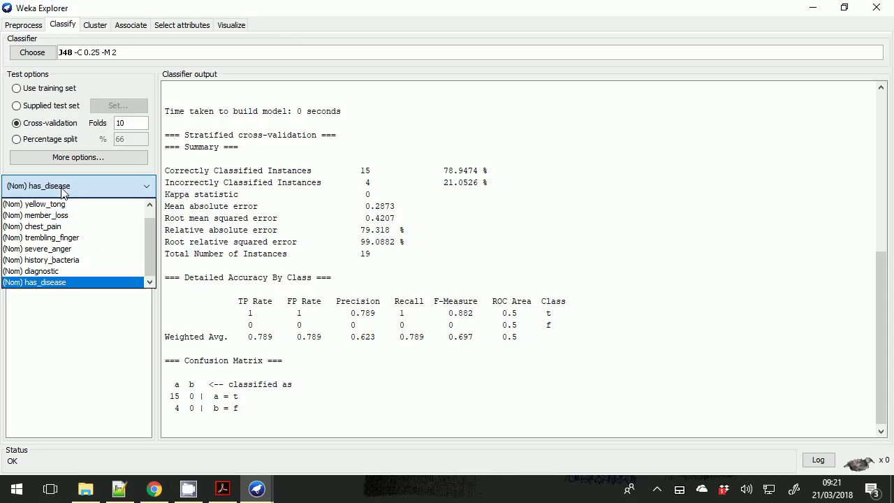
{"action": "left_click", "coordinate": [66, 271]}
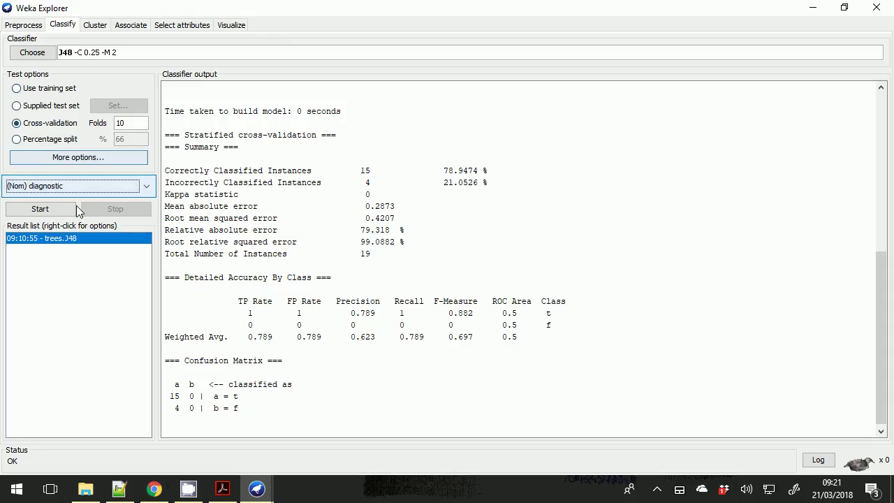
Step: Remove the has_disease attribute from the loaded dataset
{"action": "left_click", "coordinate": [28, 25]}
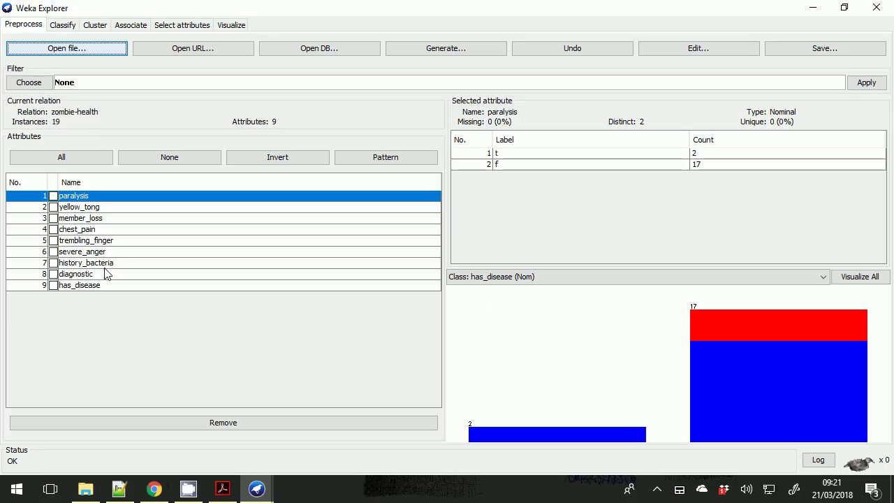
{"action": "left_click", "coordinate": [53, 284]}
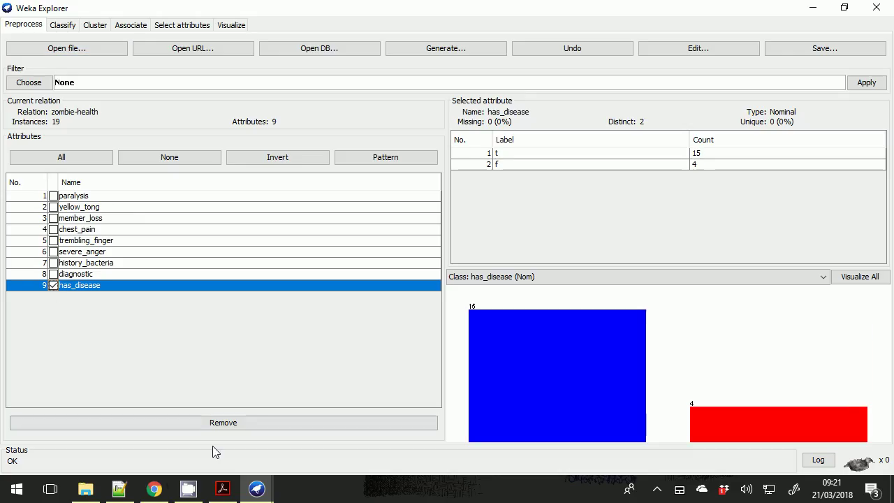
{"action": "left_click", "coordinate": [217, 423]}
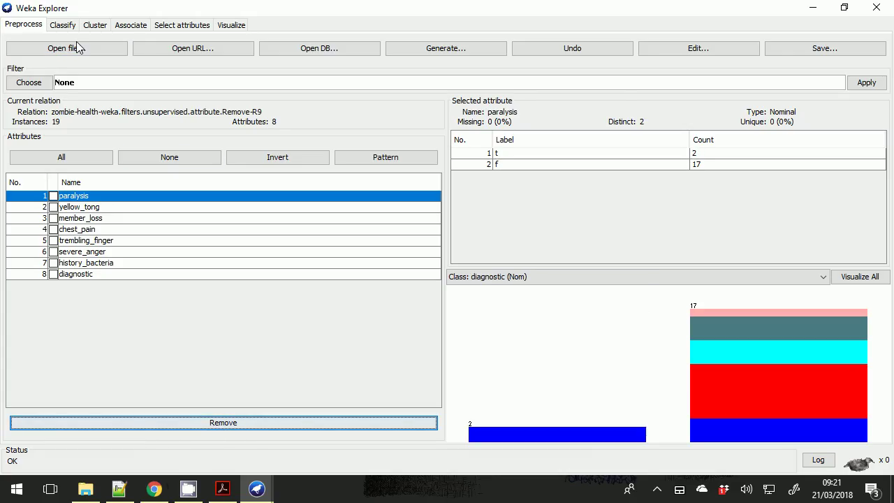
Step: Run J48 on the diagnostic class with 10-fold cross-validation and review the classifier output
{"action": "left_click", "coordinate": [63, 26]}
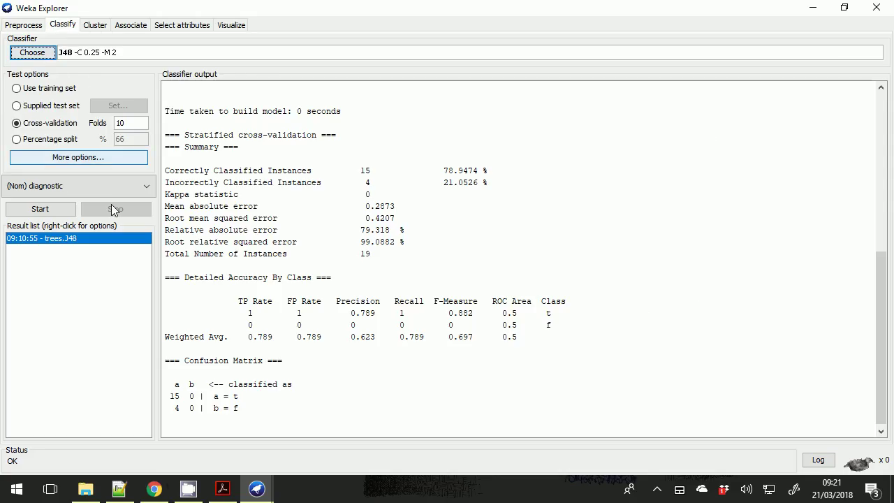
{"action": "left_click", "coordinate": [54, 208]}
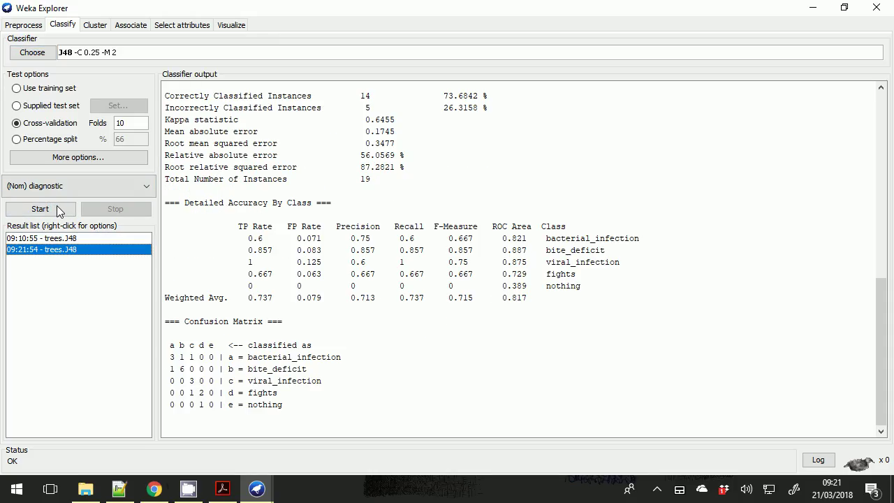
{"action": "scroll", "coordinate": [279, 290], "scroll_direction": "up", "scroll_amount": 2}
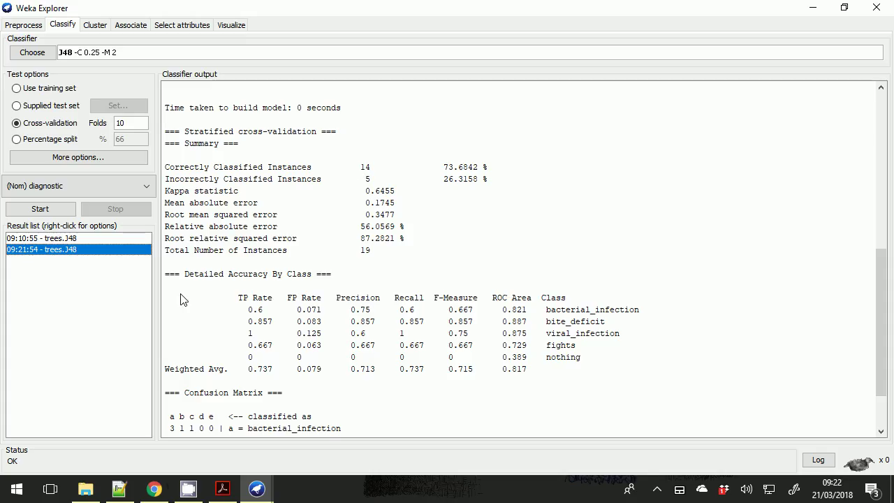
Step: Visualize the decision tree of the newest J48 result and move its window toward the middle of the screen
{"action": "right_click", "coordinate": [45, 253]}
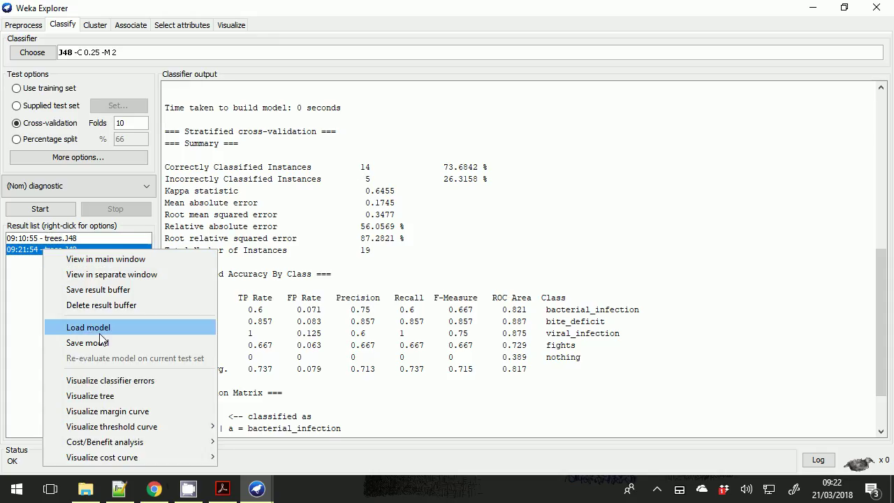
{"action": "left_click", "coordinate": [116, 396]}
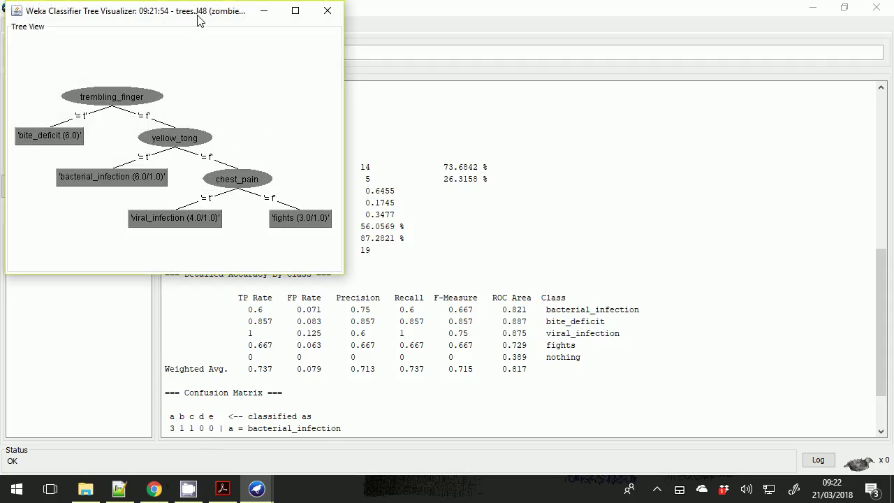
{"action": "left_click_drag", "start_coordinate": [201, 18], "coordinate": [404, 79]}
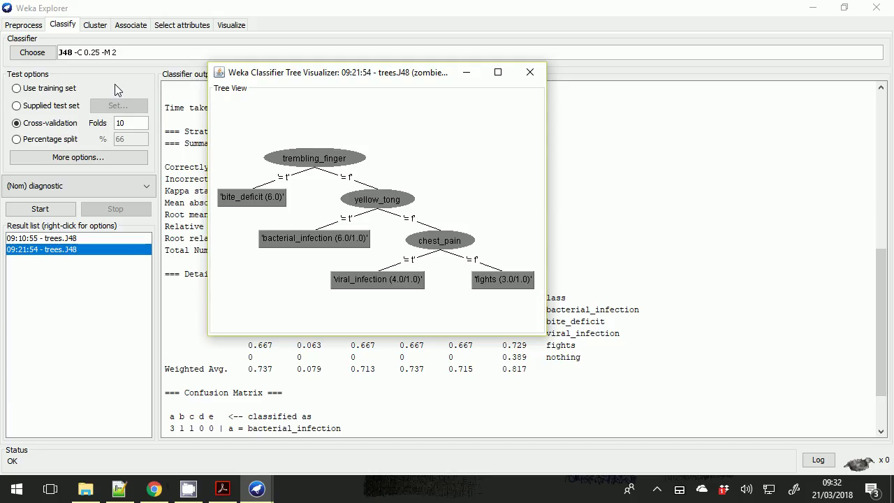
Step: Return to the Weka Explorer window and expand the mi group in the list of available classifiers
{"action": "left_click", "coordinate": [130, 11]}
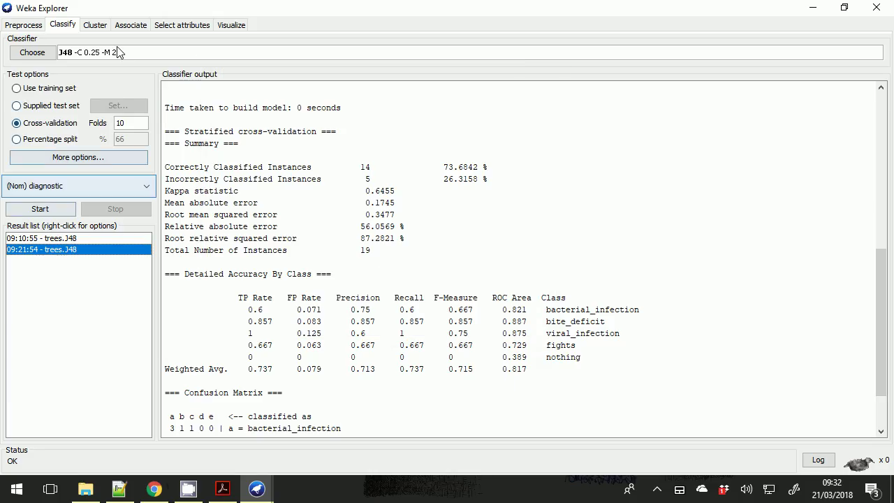
{"action": "left_click", "coordinate": [33, 53]}
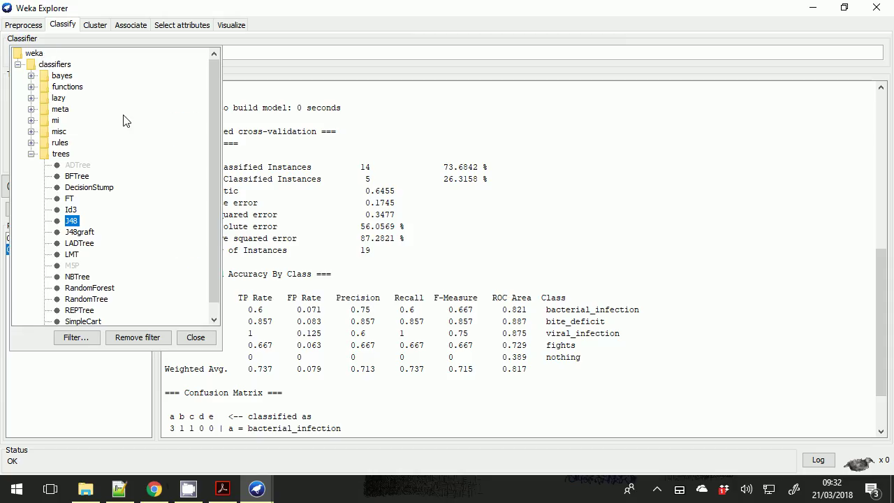
{"action": "left_click", "coordinate": [30, 120]}
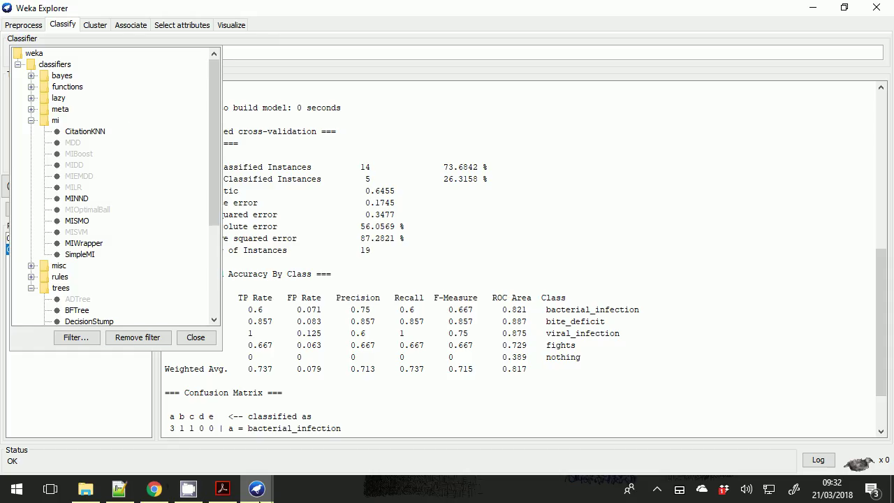
Step: Close both open Weka Classifier Tree Visualizer windows
{"action": "left_click", "coordinate": [257, 489]}
{"action": "left_click", "coordinate": [491, 452]}
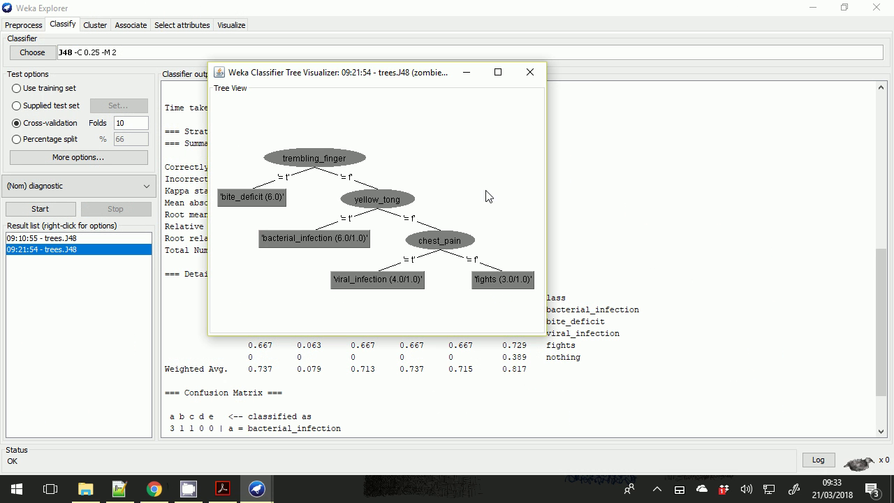
{"action": "left_click", "coordinate": [528, 72]}
{"action": "left_click", "coordinate": [259, 492]}
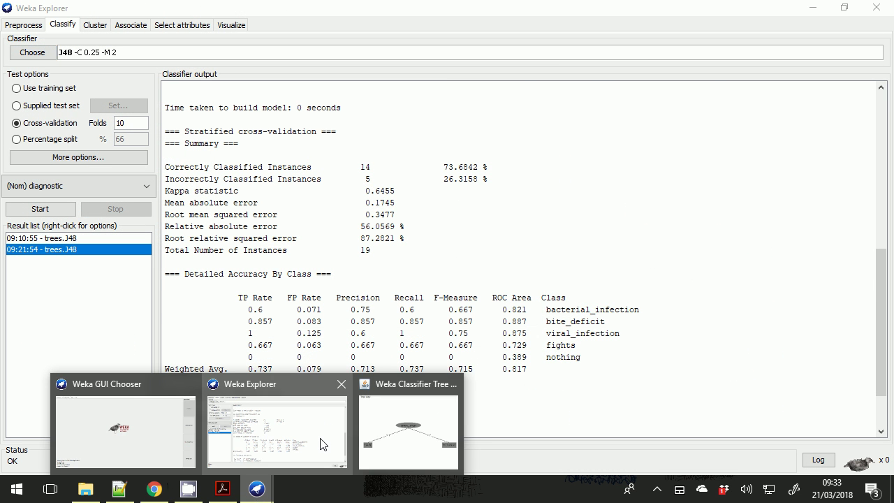
{"action": "left_click", "coordinate": [443, 447]}
{"action": "left_click", "coordinate": [691, 100]}
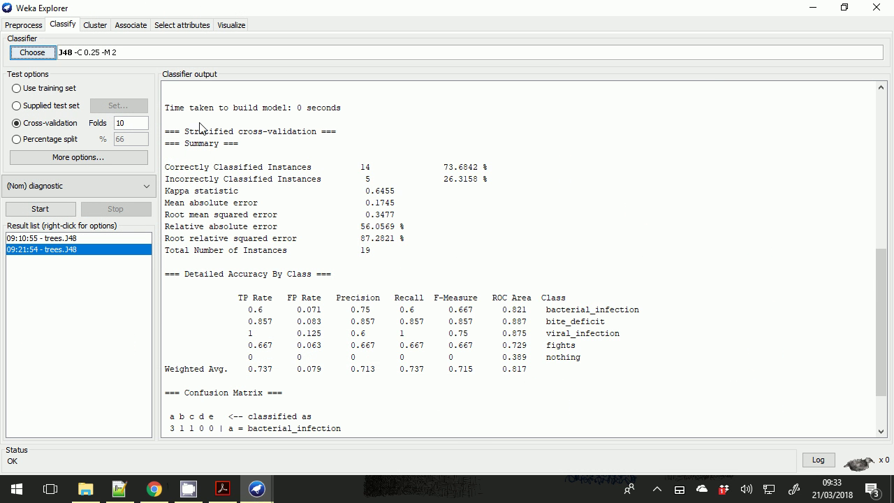
Step: Browse the available classifiers in the mi, functions, misc and trees groups, keeping J48 as the chosen algorithm
{"action": "left_click", "coordinate": [22, 54]}
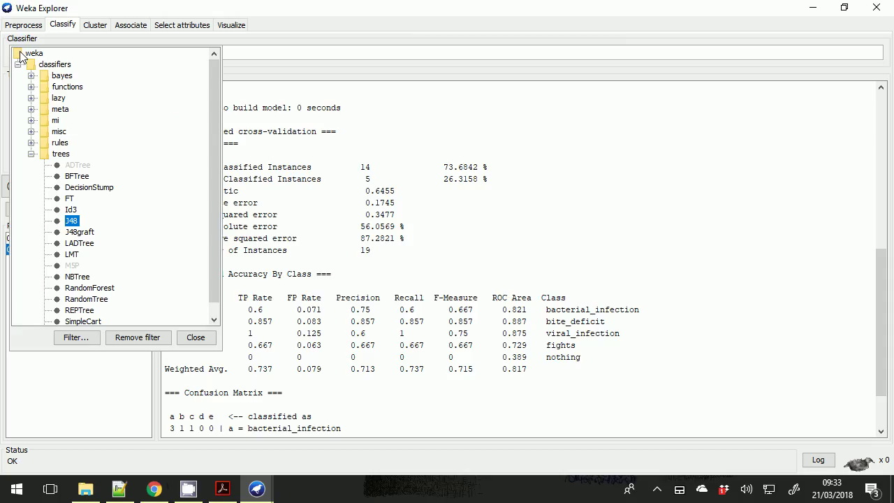
{"action": "left_click", "coordinate": [31, 120]}
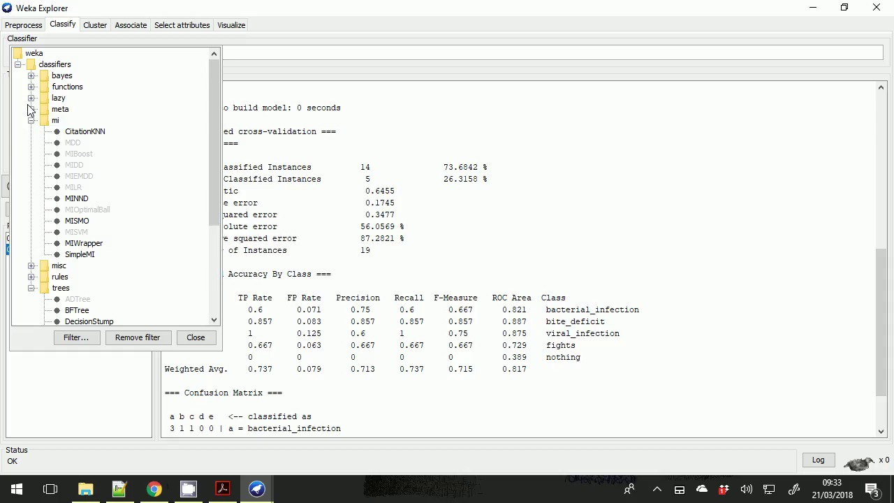
{"action": "left_click", "coordinate": [30, 87]}
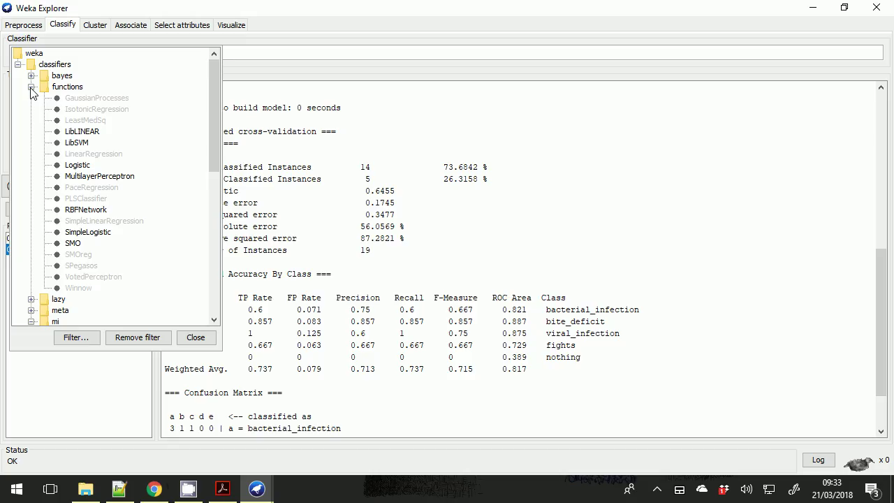
{"action": "left_click", "coordinate": [31, 87]}
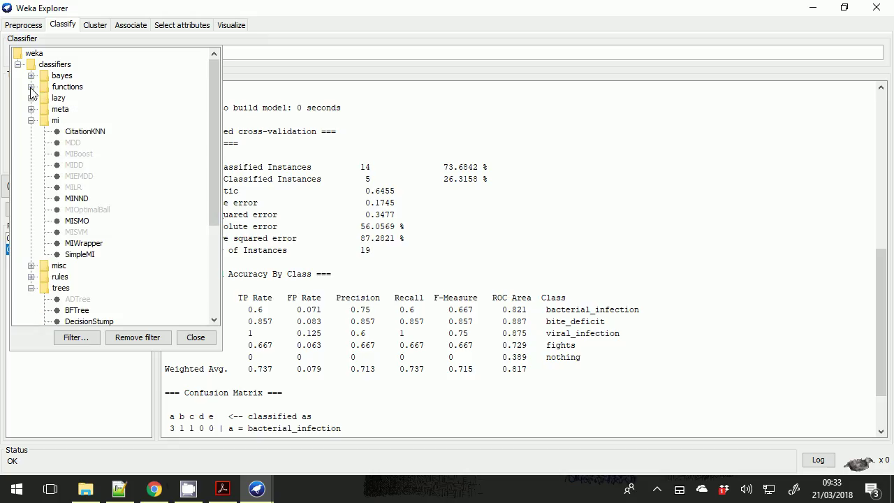
{"action": "scroll", "coordinate": [38, 293], "scroll_direction": "down", "scroll_amount": 5}
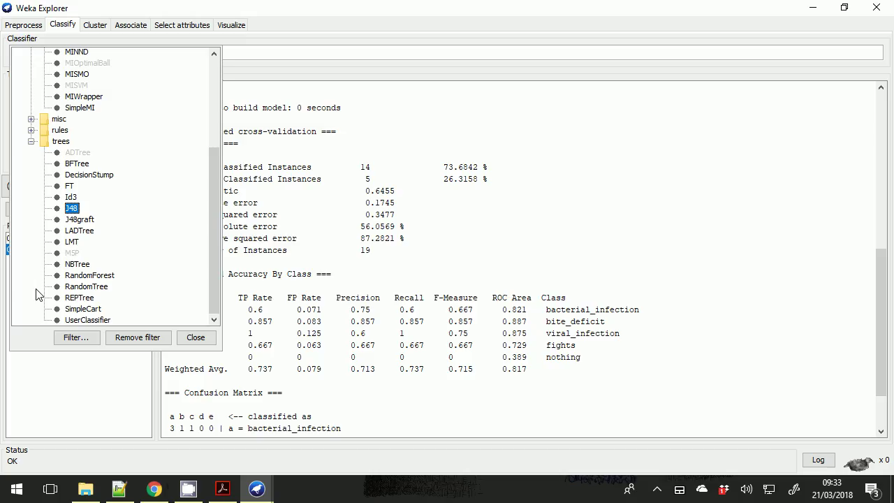
{"action": "left_click", "coordinate": [31, 119]}
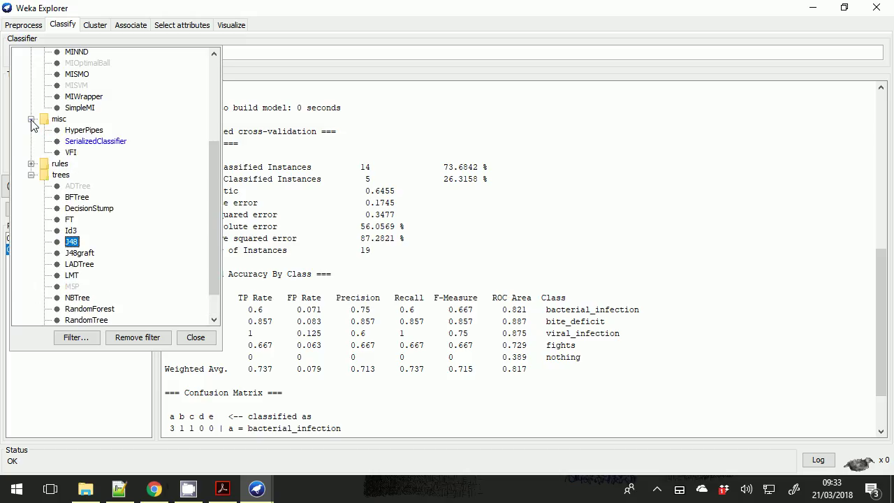
{"action": "scroll", "coordinate": [74, 139], "scroll_direction": "up", "scroll_amount": 5}
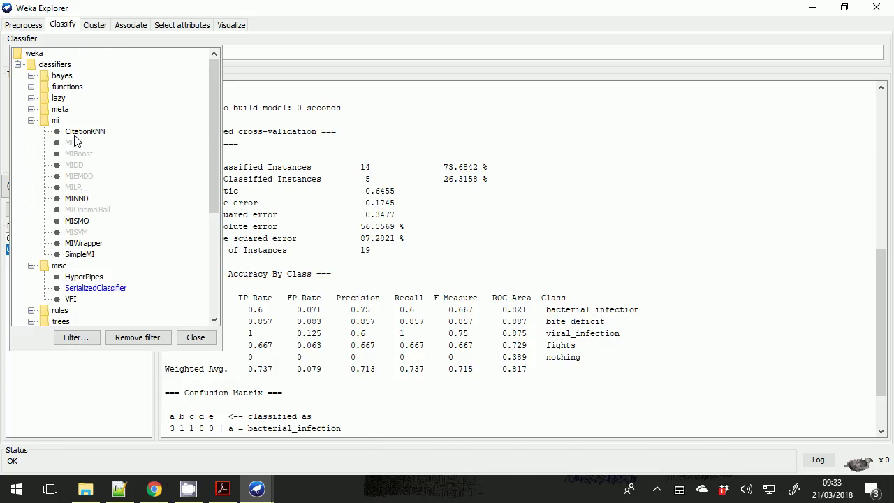
{"action": "left_click", "coordinate": [189, 491]}
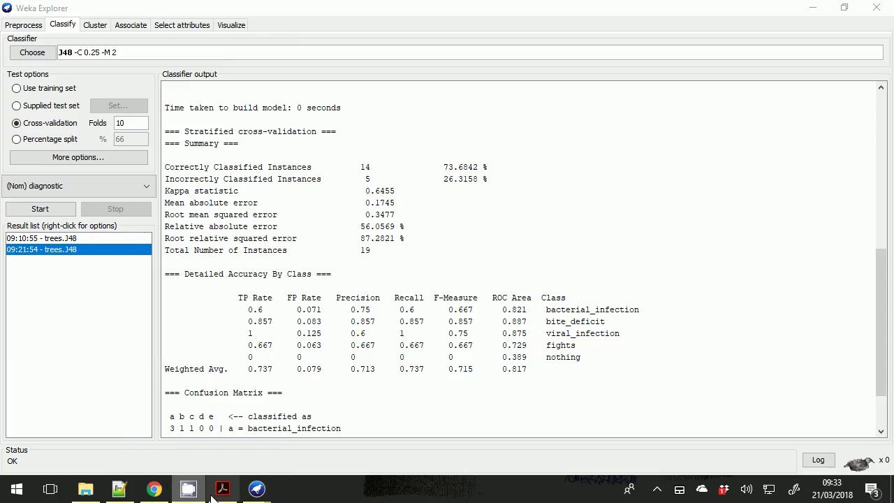
{"action": "mouse_move", "coordinate": [258, 492]}
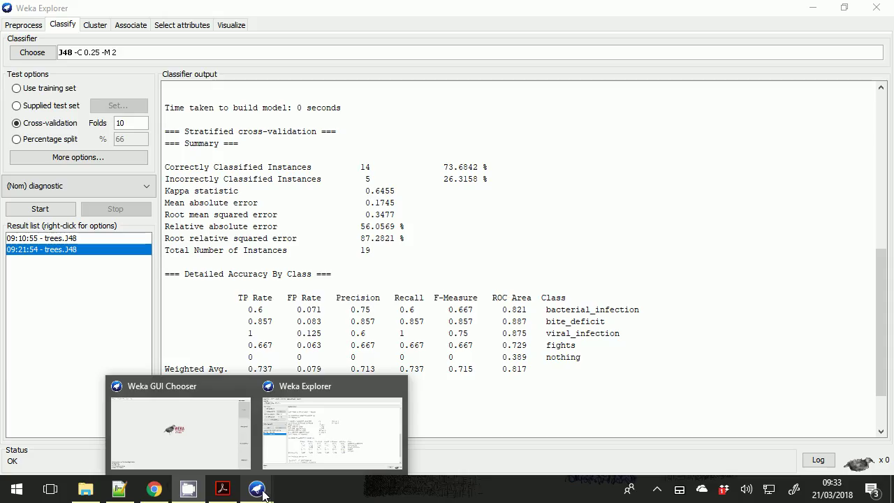
{"action": "mouse_move", "coordinate": [191, 493]}
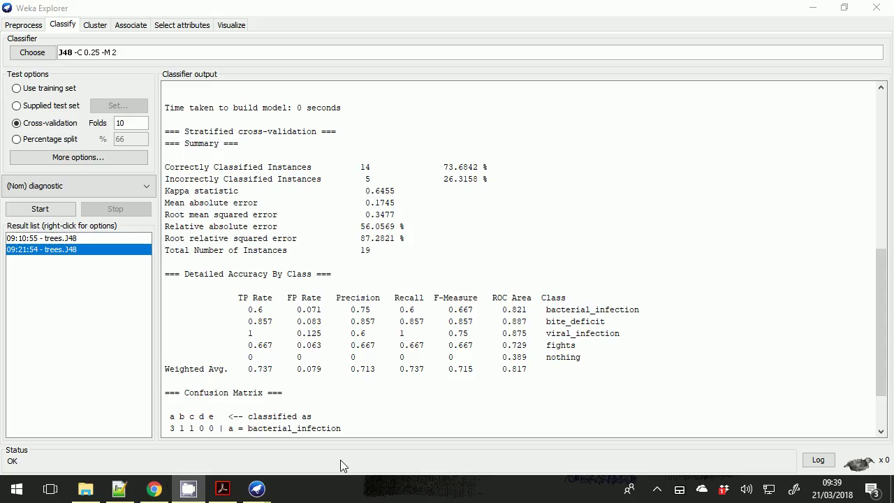
{"action": "mouse_move", "coordinate": [227, 495]}
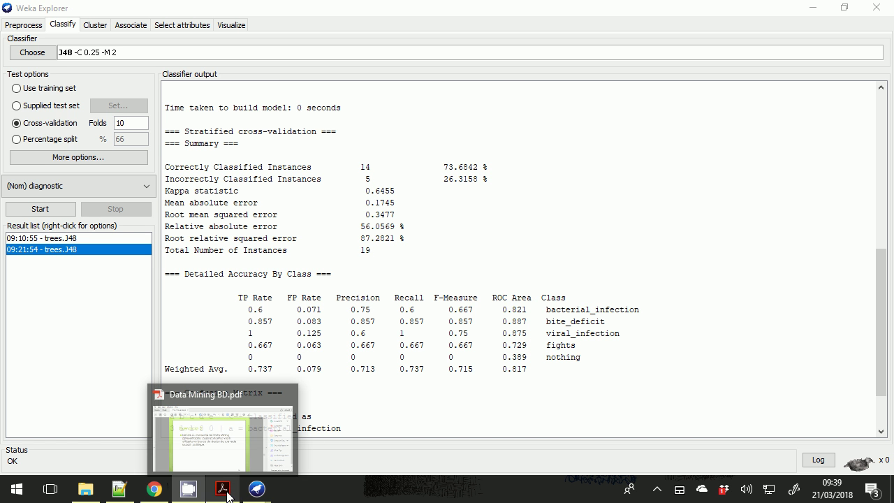
{"action": "mouse_move", "coordinate": [190, 490]}
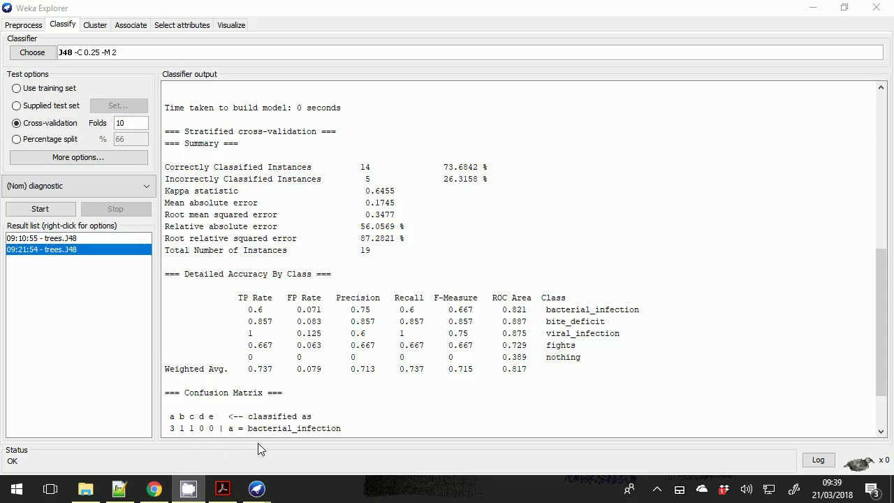
Step: Switch to zombie-health-spreadsheet in Google Sheets in Chrome and add a new blank sheet
{"action": "left_click", "coordinate": [155, 490]}
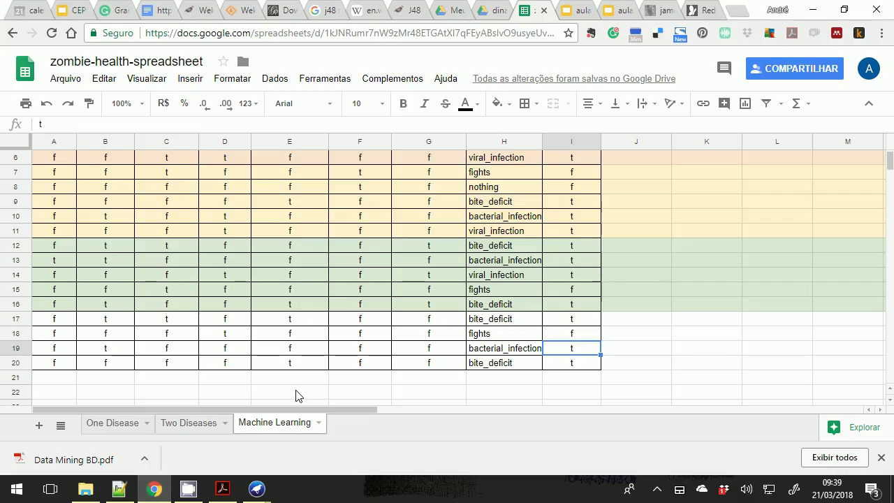
{"action": "scroll", "coordinate": [298, 393], "scroll_direction": "up", "scroll_amount": 3}
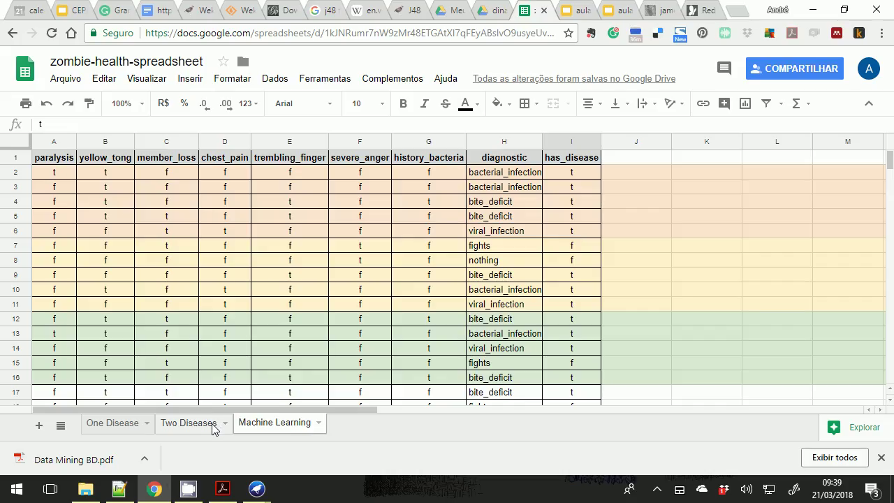
{"action": "left_click", "coordinate": [39, 425]}
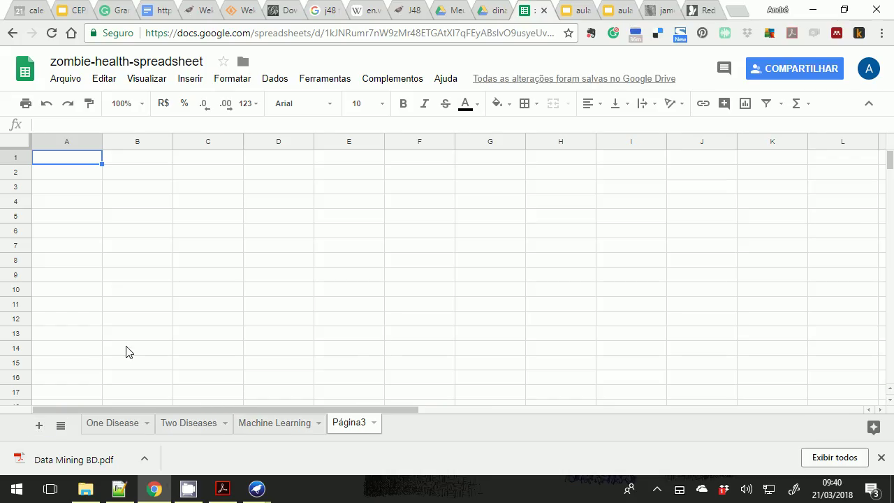
Step: Fill the first record in row 2 with 50, 30 and t in columns A to C
{"action": "key", "text": "Down"}
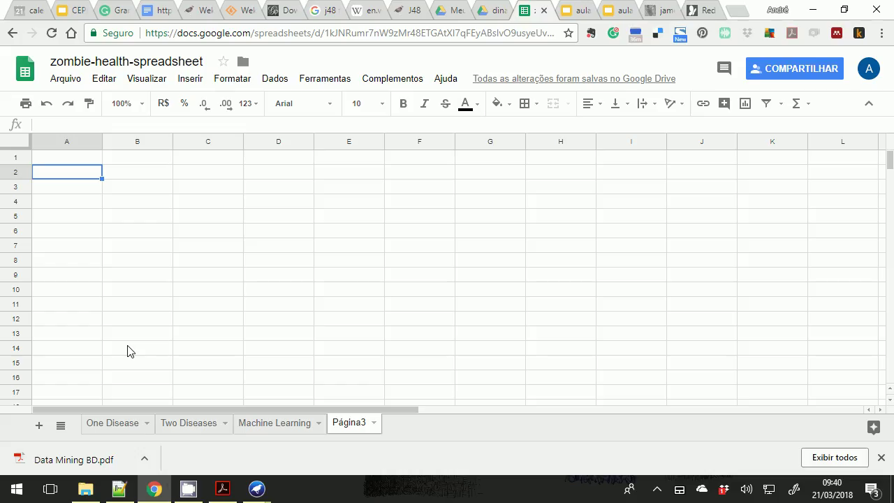
{"action": "type", "text": "50"}
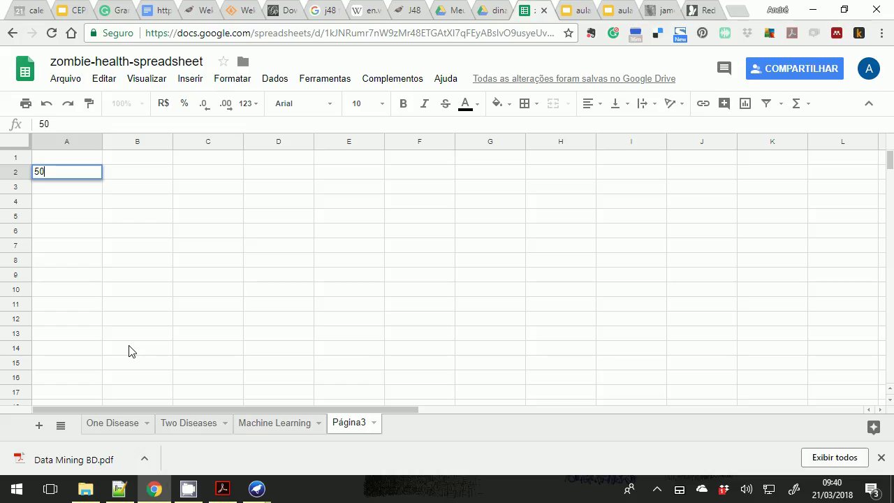
{"action": "key", "text": "Tab"}
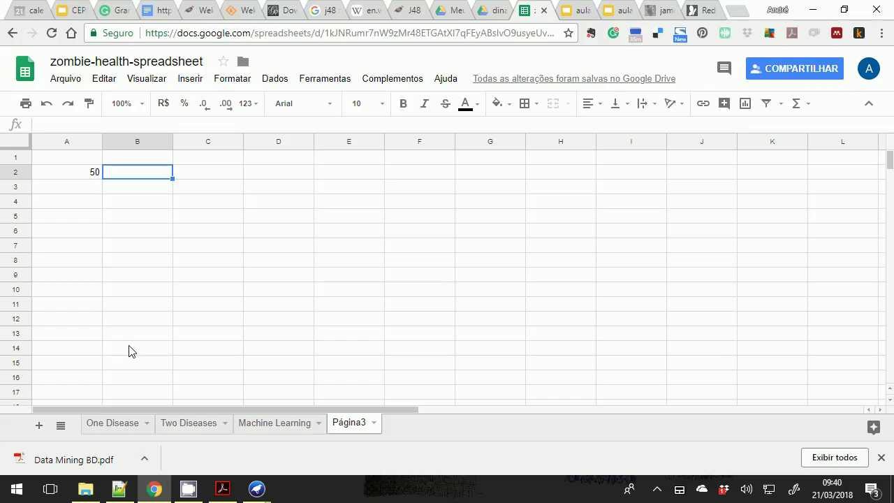
{"action": "type", "text": "30"}
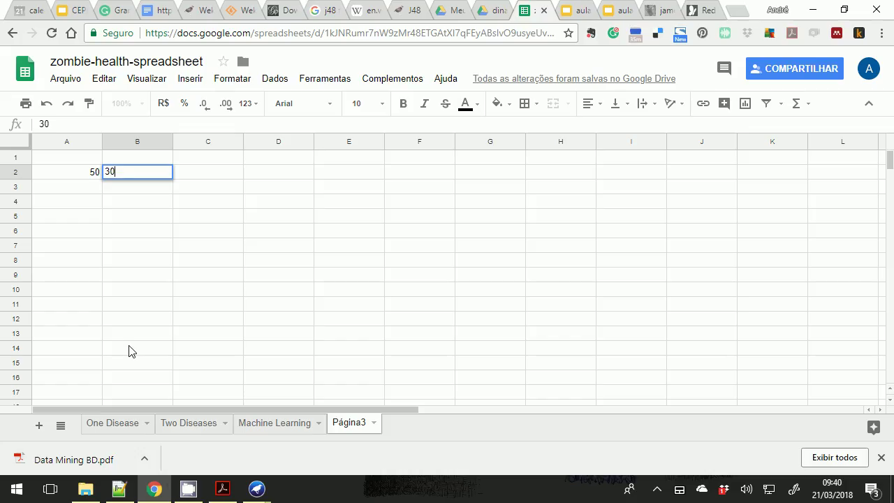
{"action": "key", "text": "Tab"}
{"action": "type", "text": "t"}
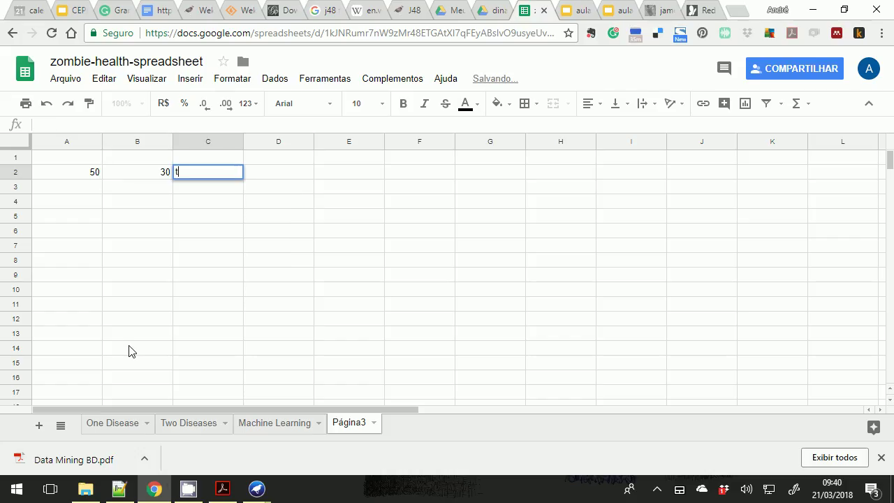
{"action": "key", "text": "Return"}
Step: Add the column headers age, pressure and sick in cells A1 to C1 above the first record
{"action": "key", "text": "Left"}
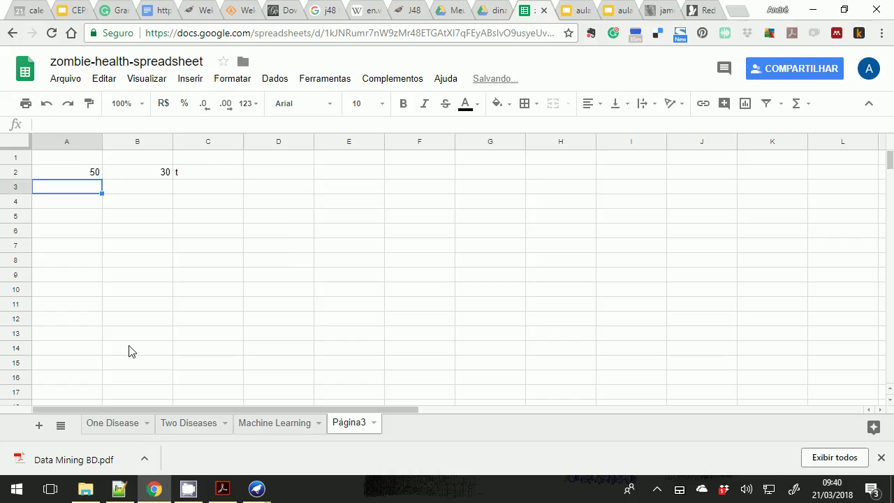
{"action": "key", "text": "Up"}
{"action": "key", "text": "Up"}
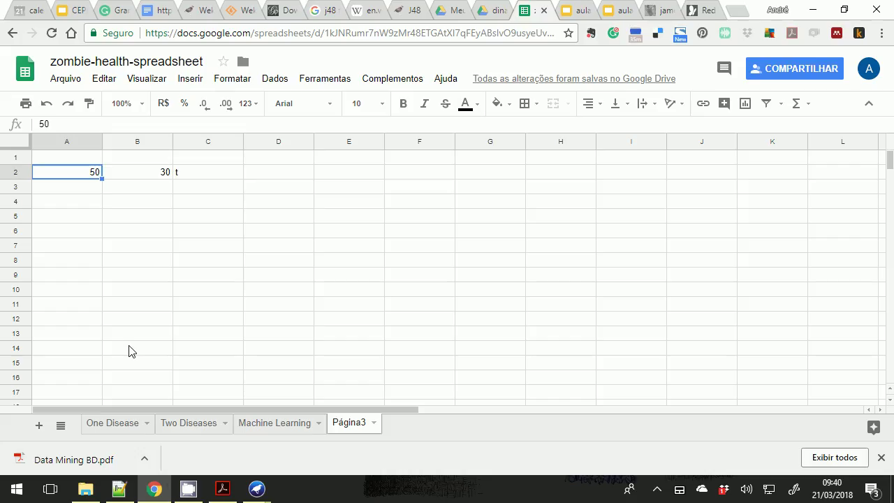
{"action": "type", "text": "age"}
{"action": "key", "text": "Tab"}
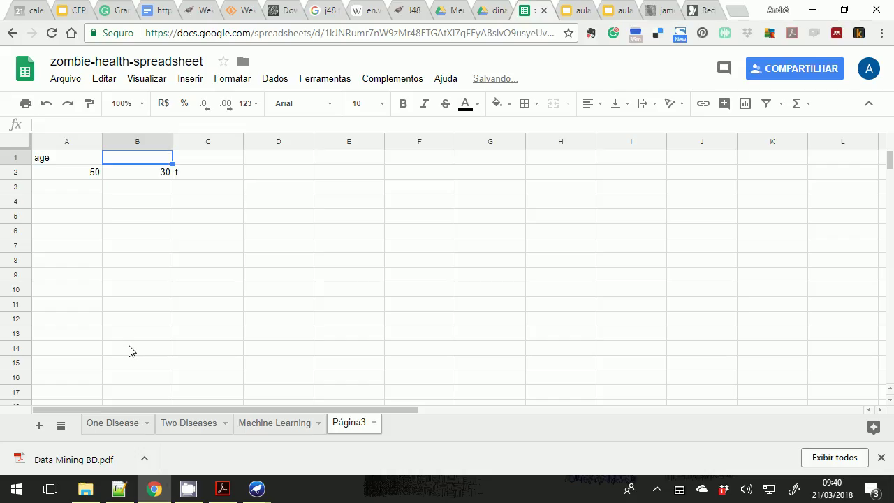
{"action": "type", "text": "press"}
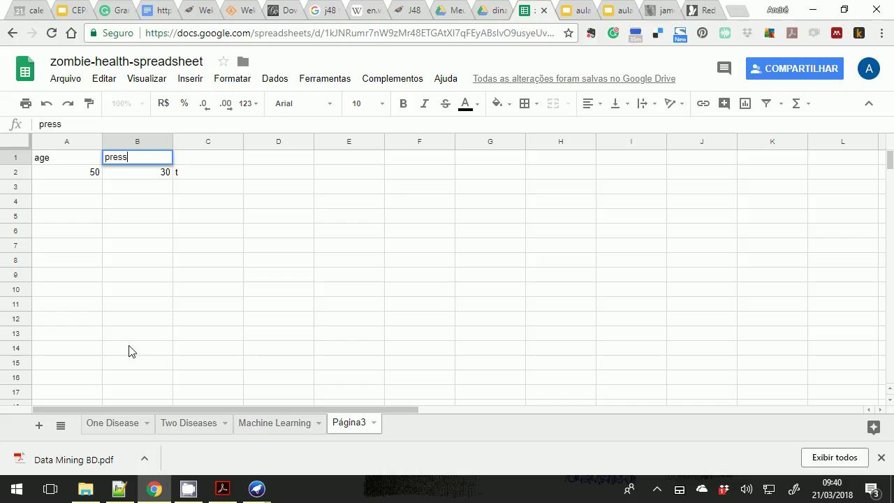
{"action": "type", "text": "ure"}
{"action": "key", "text": "Tab"}
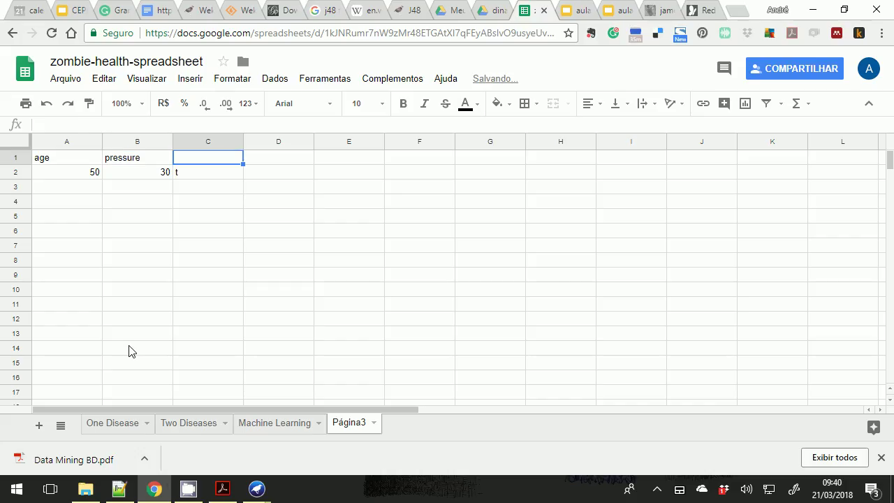
{"action": "type", "text": "illness"}
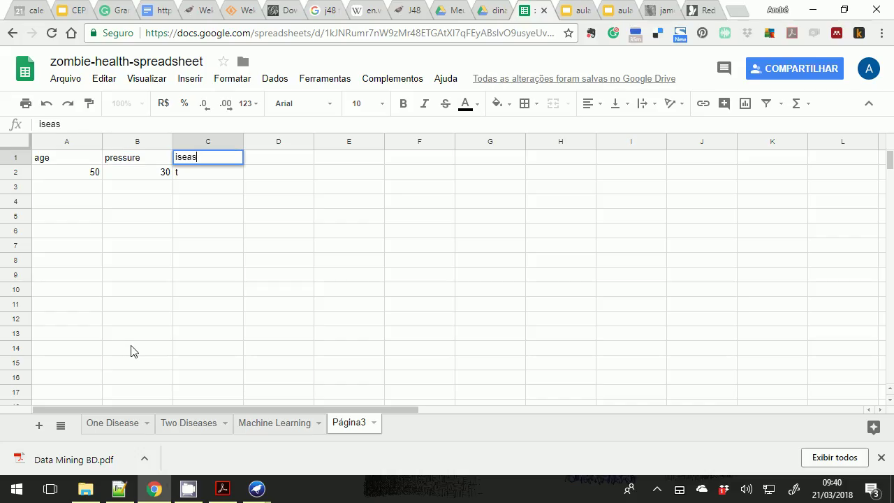
{"action": "key", "text": "BackSpace"}
{"action": "key", "text": "BackSpace"}
{"action": "key", "text": "BackSpace"}
{"action": "key", "text": "BackSpace"}
{"action": "key", "text": "BackSpace"}
{"action": "key", "text": "BackSpace"}
{"action": "key", "text": "BackSpace"}
{"action": "type", "text": "sick"}
{"action": "key", "text": "Return"}
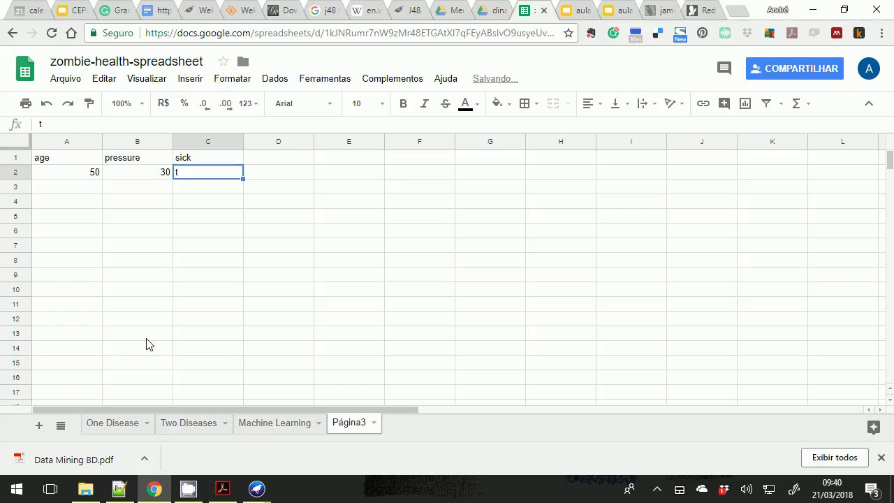
Step: Add the second record in row 3 with age 85, pressure 25 and sick t
{"action": "key", "text": "Down"}
{"action": "key", "text": "Left"}
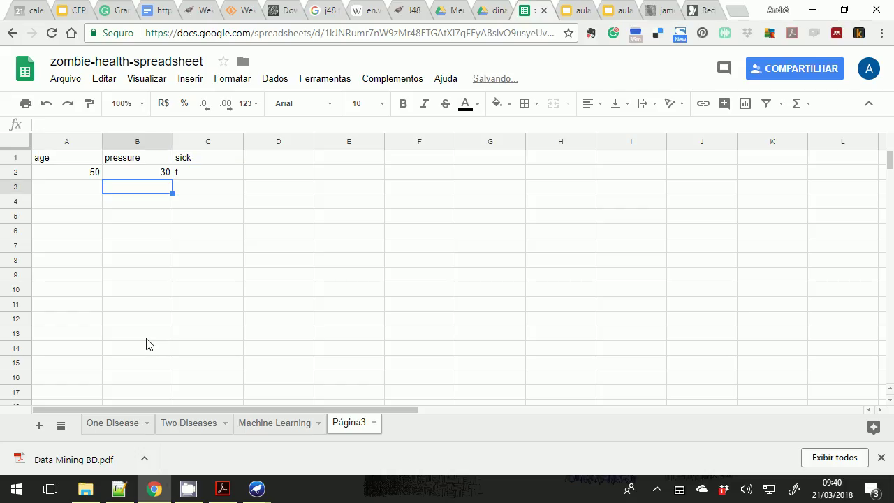
{"action": "key", "text": "Left"}
{"action": "type", "text": "8"}
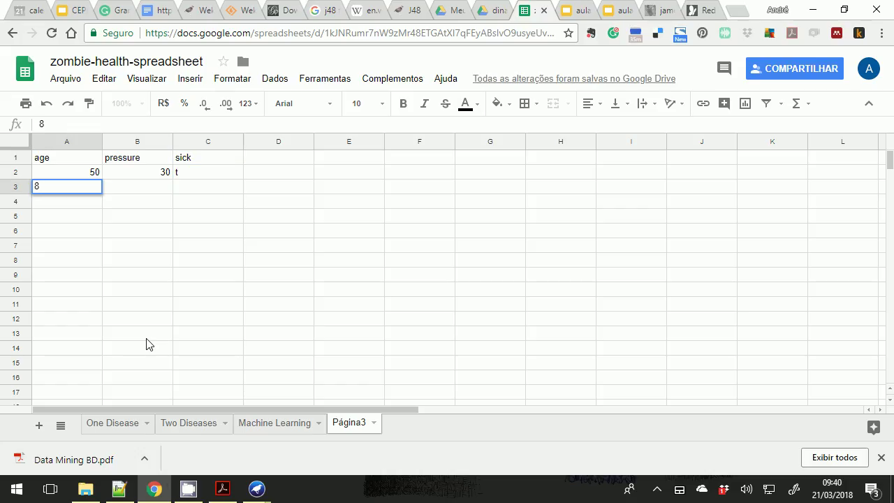
{"action": "type", "text": "5"}
{"action": "key", "text": "Tab"}
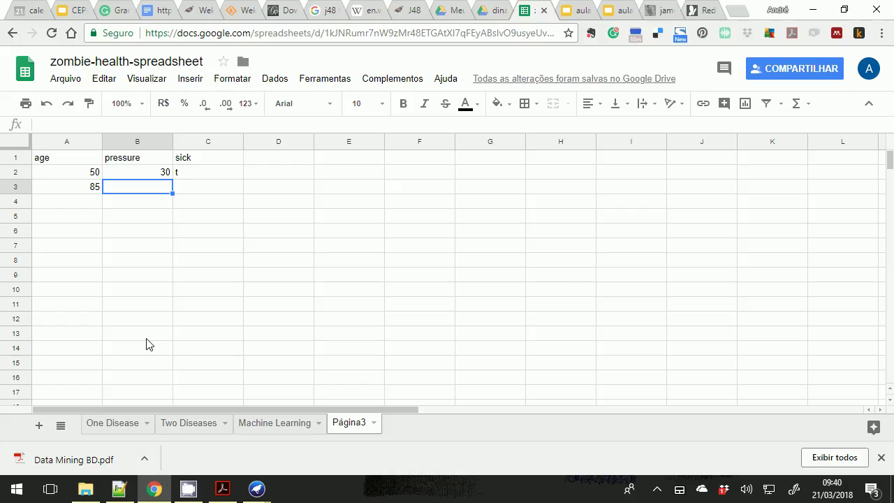
{"action": "type", "text": "25"}
{"action": "key", "text": "Tab"}
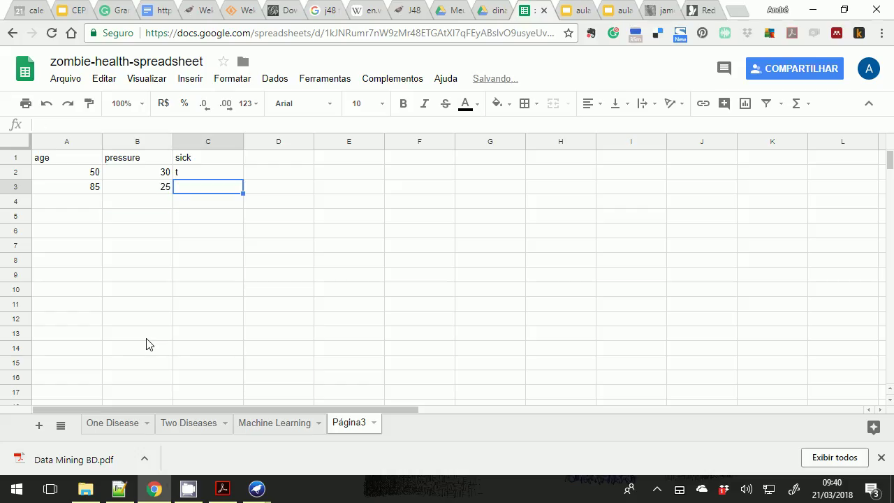
{"action": "type", "text": "t"}
{"action": "key", "text": "Return"}
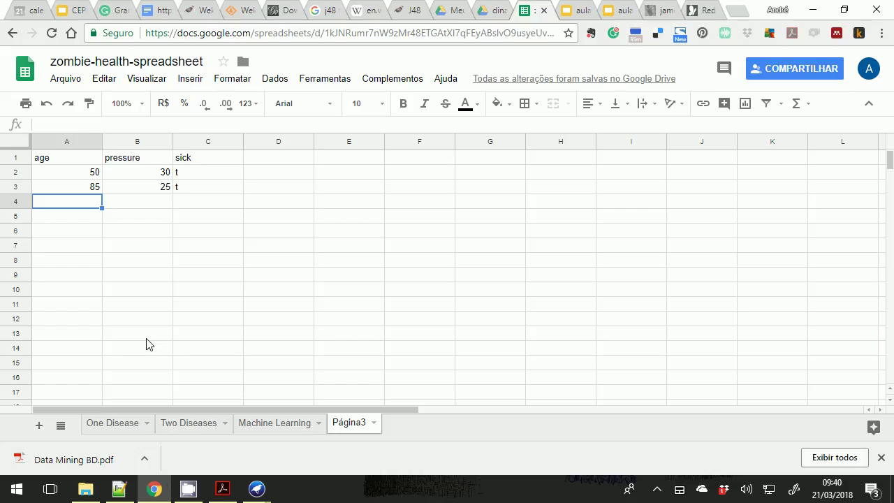
Step: Clear the sick header and its values from cells C1 to C3
{"action": "key", "text": "Up"}
{"action": "key", "text": "Up"}
{"action": "key", "text": "Up"}
{"action": "key", "text": "Right"}
{"action": "key", "text": "Right"}
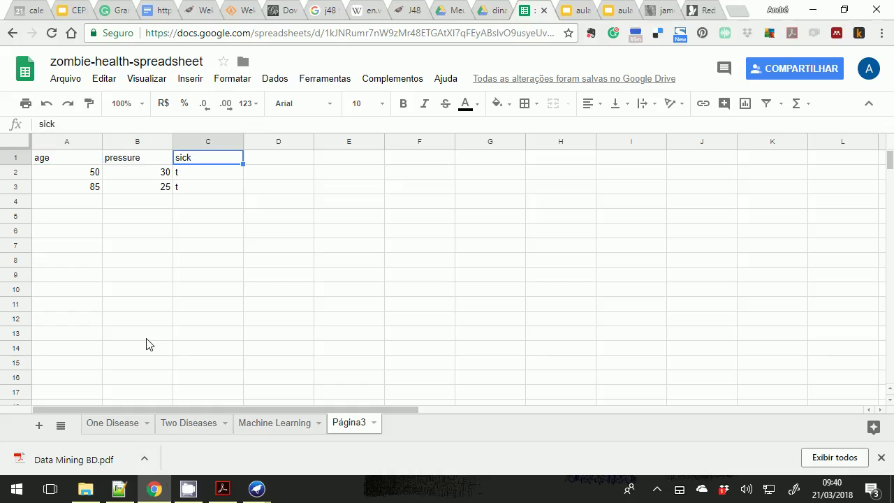
{"action": "key", "text": "shift+Down"}
{"action": "key", "text": "shift+Down"}
{"action": "key", "text": "Delete"}
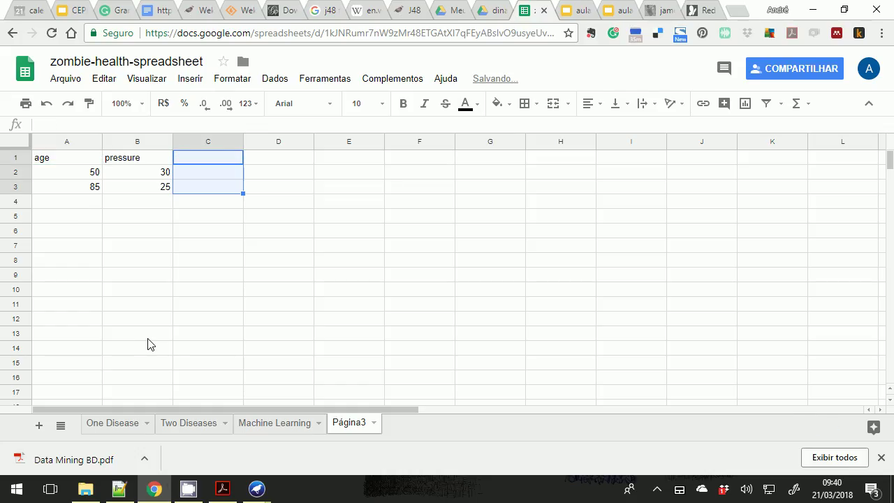
Step: Add a record in row 4 with age 20 and pressure 12
{"action": "key", "text": "Down"}
{"action": "key", "text": "Down"}
{"action": "key", "text": "Down"}
{"action": "key", "text": "Left"}
{"action": "key", "text": "Left"}
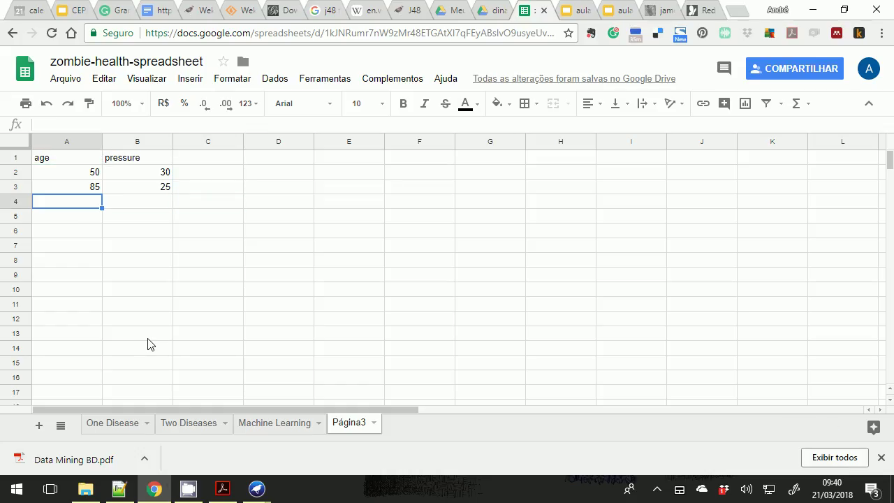
{"action": "type", "text": "20"}
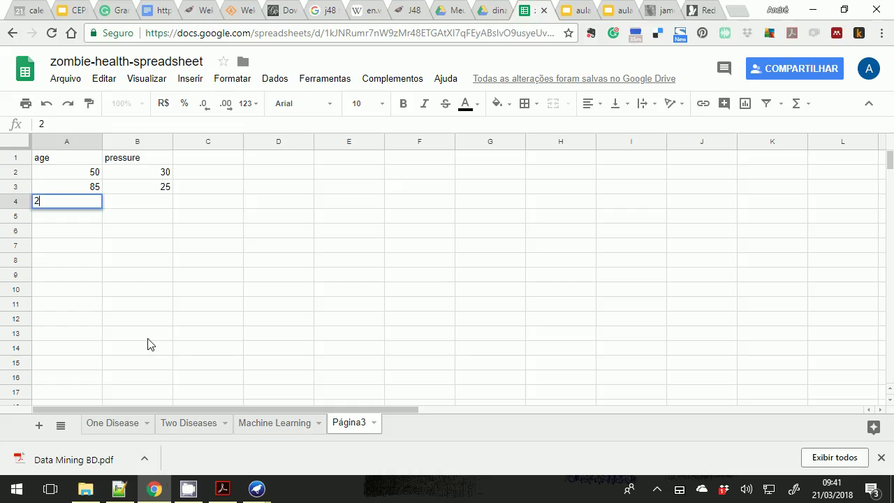
{"action": "key", "text": "Tab"}
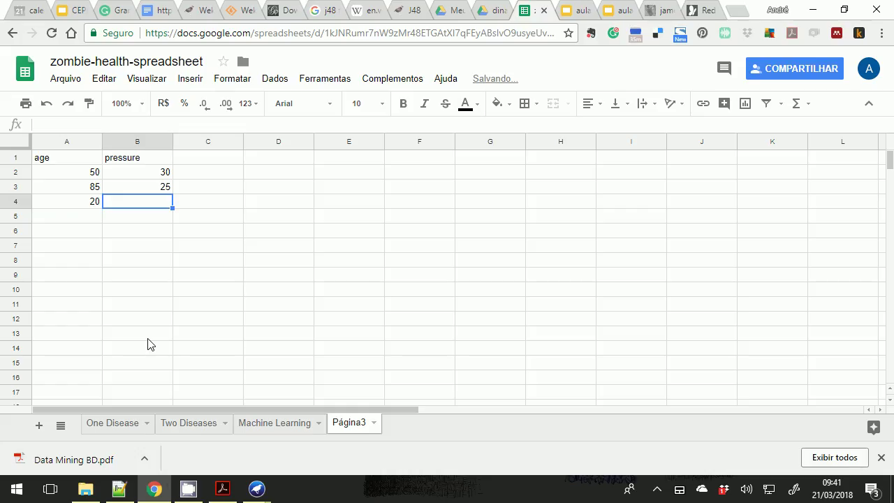
{"action": "type", "text": "12"}
{"action": "key", "text": "Return"}
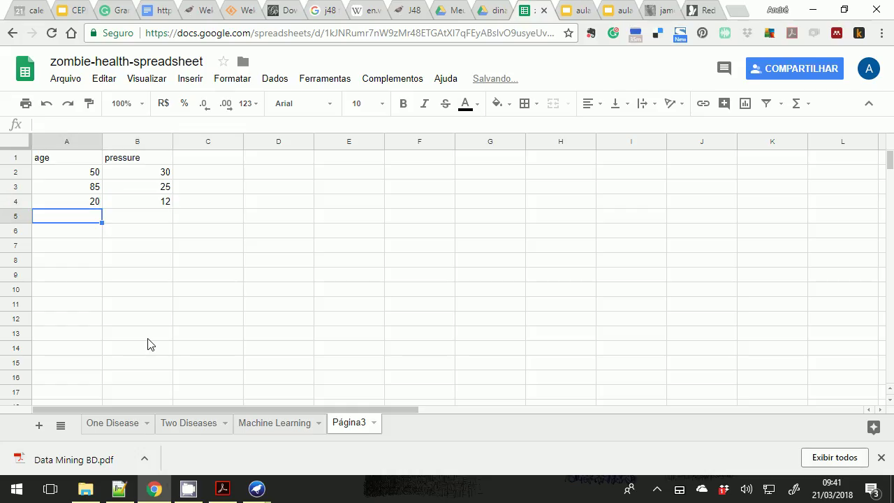
Step: Fill row 5 with age 25 and pressure 10, and row 6 with age 28 and pressure 17
{"action": "type", "text": "25"}
{"action": "key", "text": "Tab"}
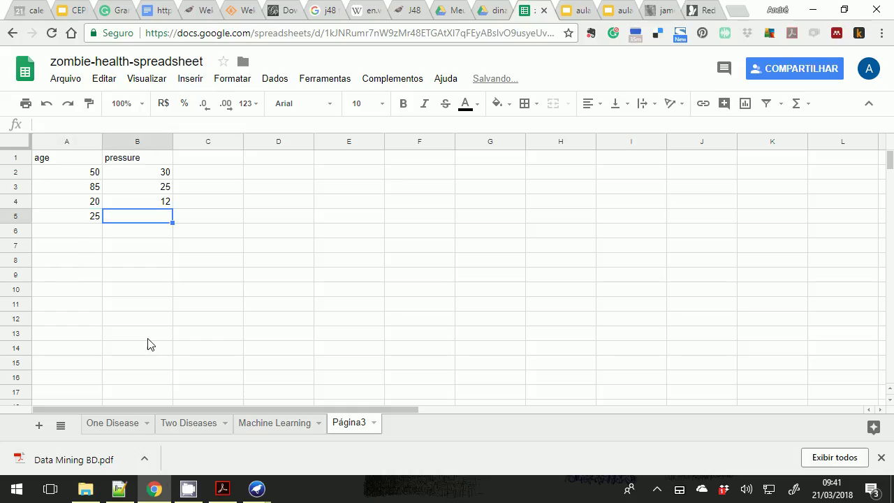
{"action": "type", "text": "10"}
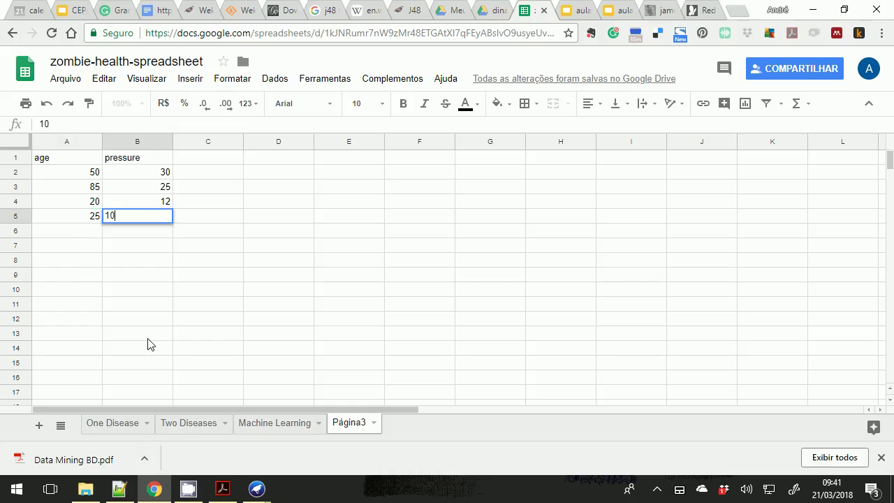
{"action": "key", "text": "Return"}
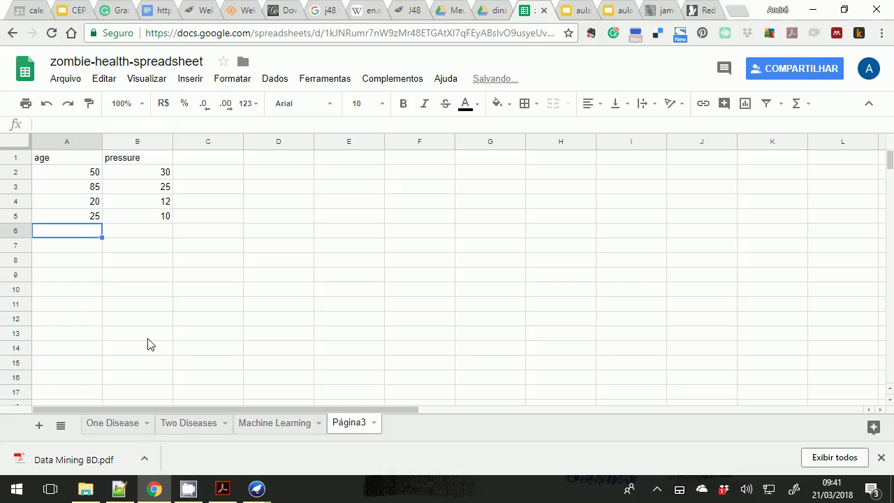
{"action": "type", "text": "28"}
{"action": "key", "text": "Tab"}
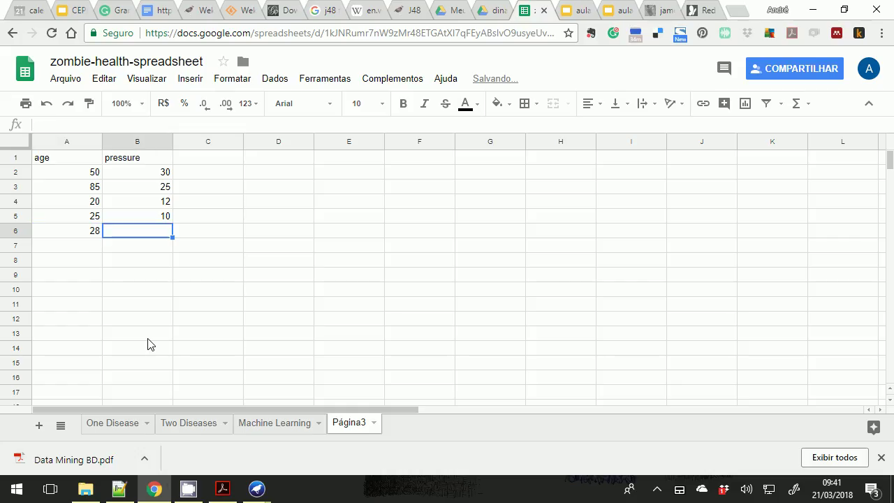
{"action": "type", "text": "17"}
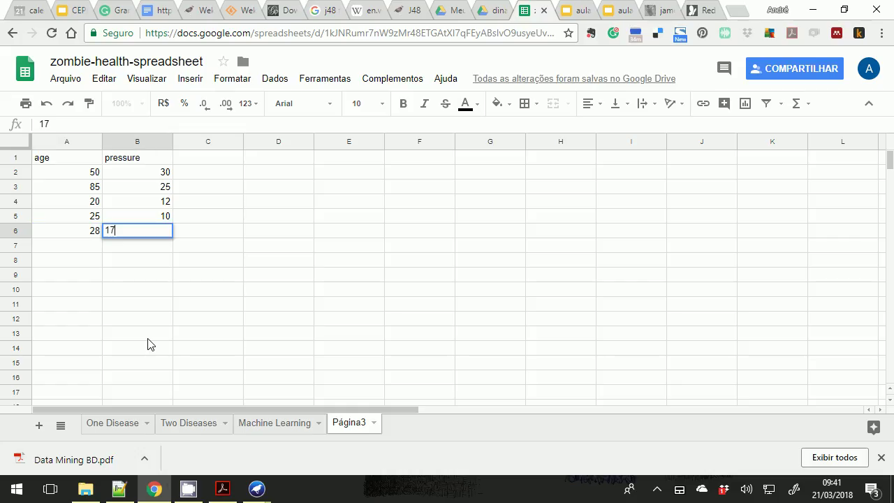
{"action": "key", "text": "Return"}
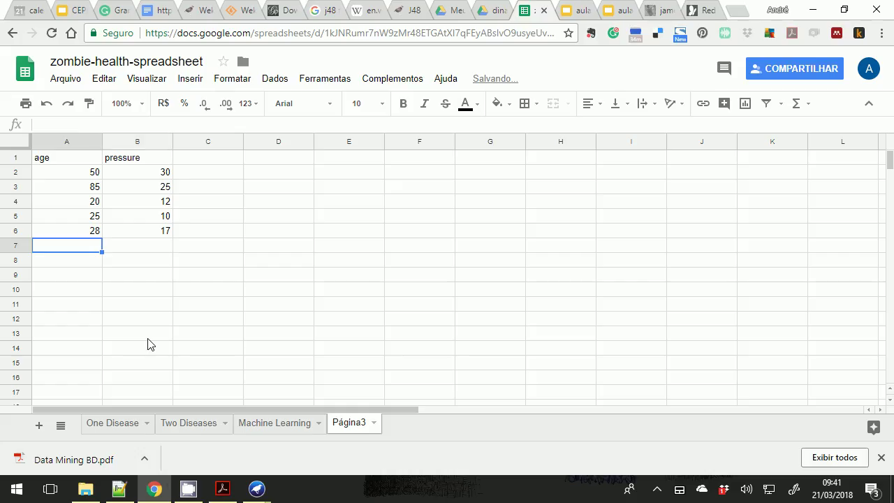
Step: Add a record in row 7 with age 73 and pressure 45
{"action": "type", "text": "73"}
{"action": "key", "text": "ctrl+Return"}
{"action": "key", "text": "Tab"}
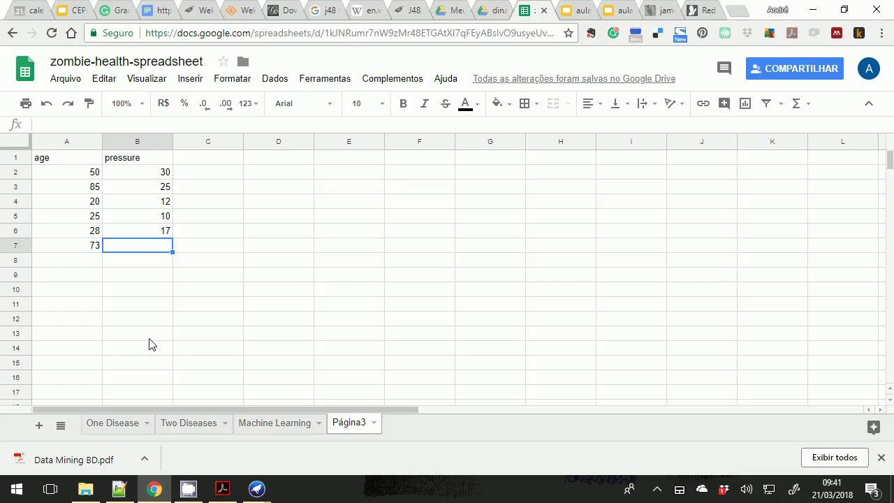
{"action": "type", "text": "45"}
{"action": "key", "text": "Return"}
Step: Add a record in row 8 with age 82 and pressure 40
{"action": "key", "text": "Left"}
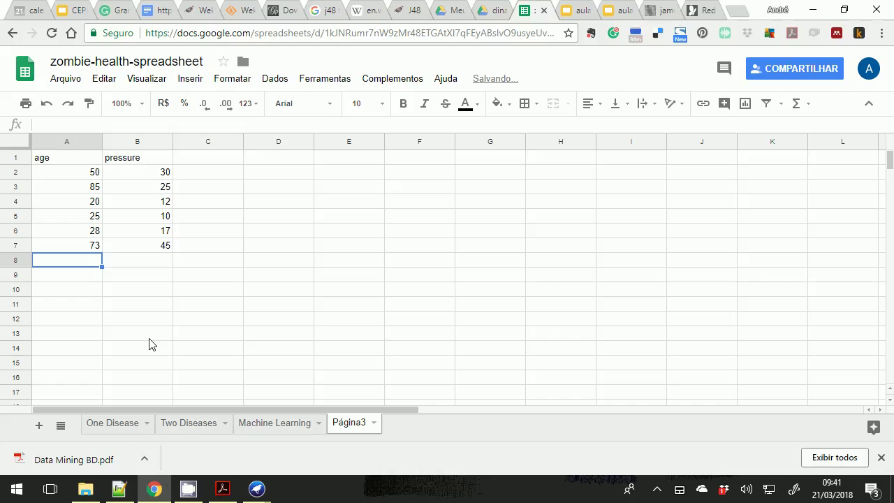
{"action": "type", "text": "88"}
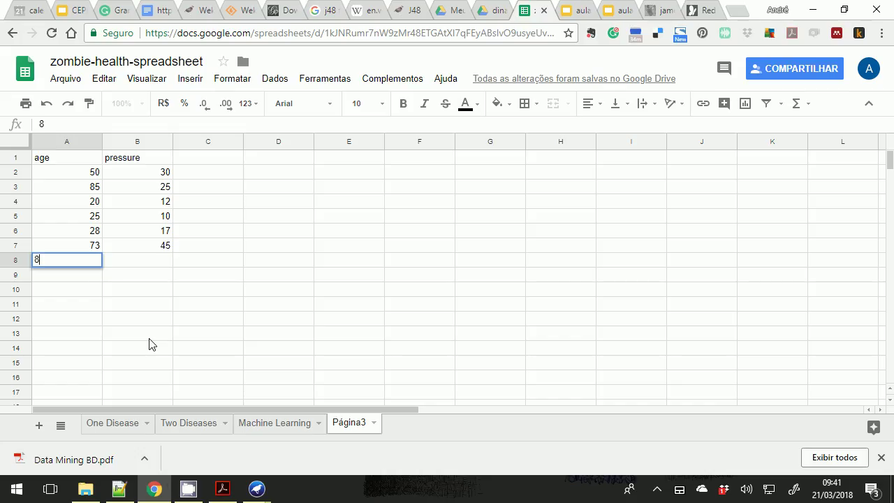
{"action": "key", "text": "BackSpace"}
{"action": "type", "text": "2"}
{"action": "key", "text": "Tab"}
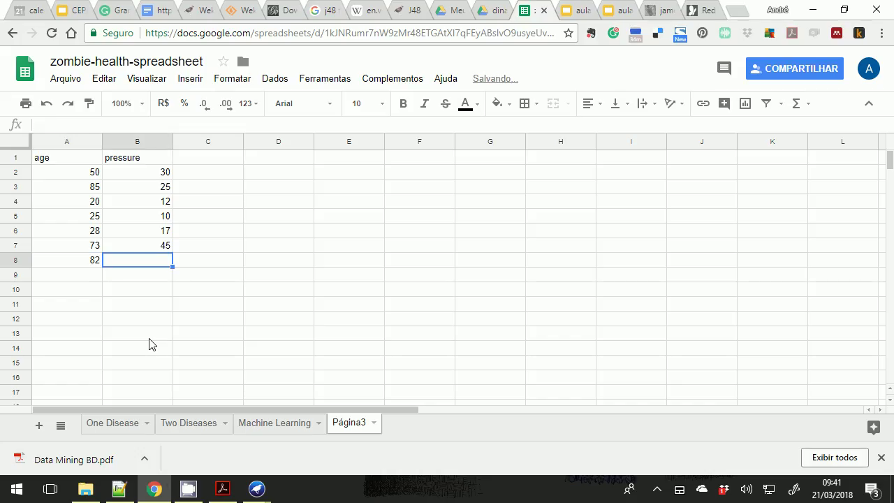
{"action": "type", "text": "40"}
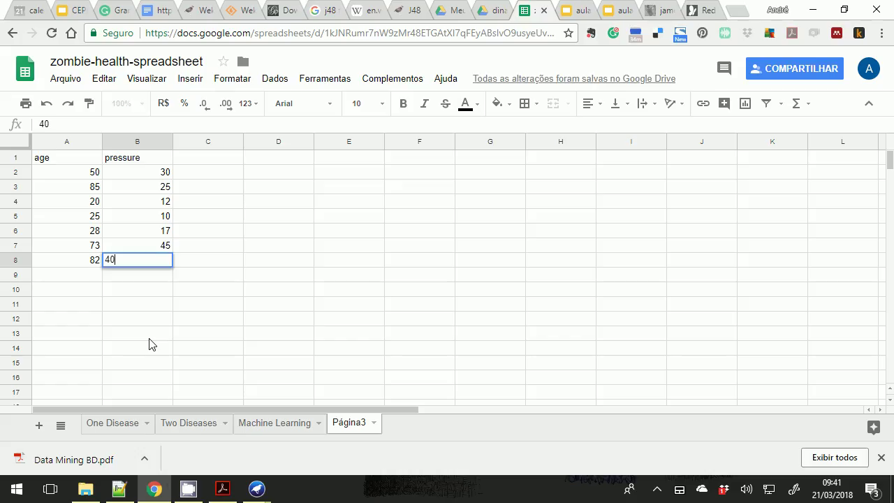
{"action": "key", "text": "Return"}
Step: Fill row 9 with age 12 and pressure 7, and row 10 with age 16 and pressure 11
{"action": "key", "text": "Left"}
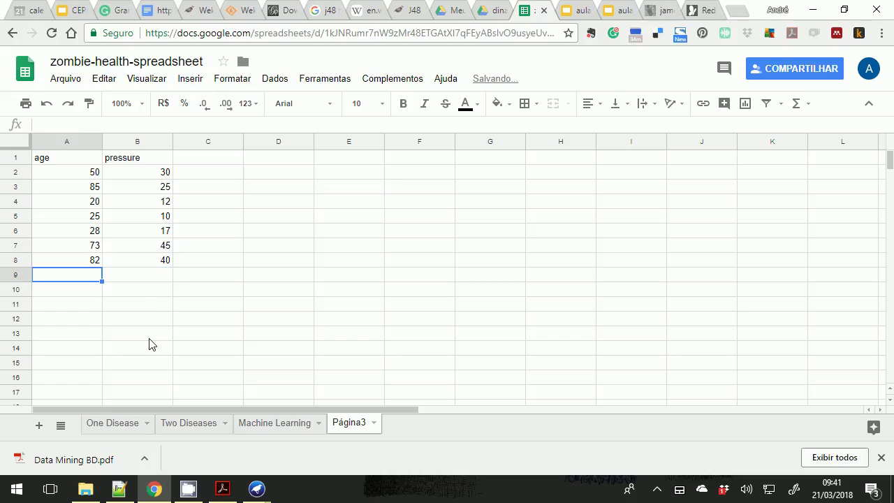
{"action": "type", "text": "12"}
{"action": "key", "text": "Tab"}
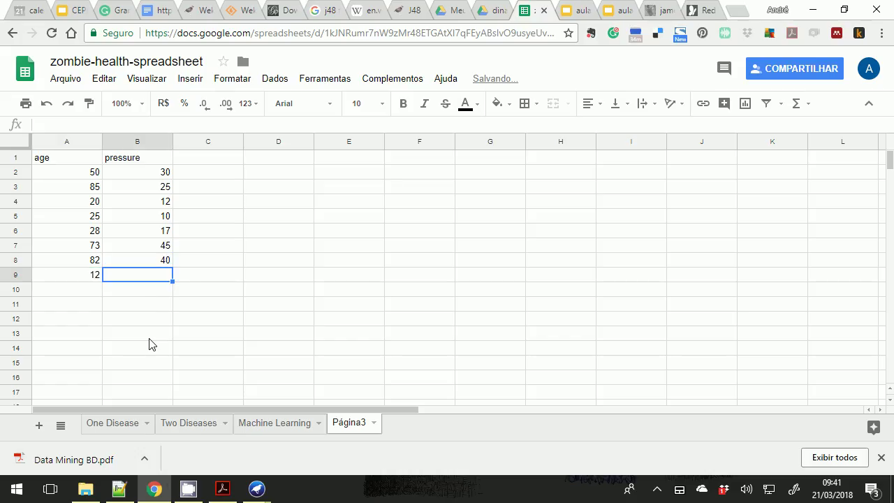
{"action": "type", "text": "7"}
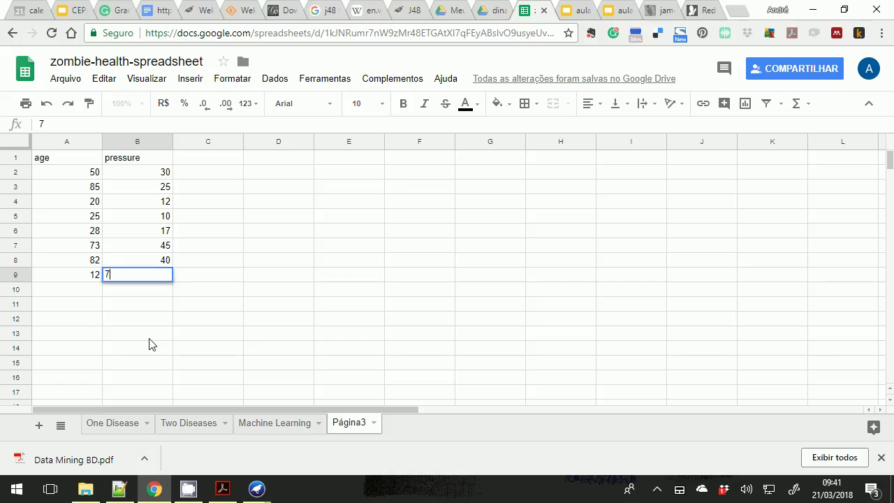
{"action": "key", "text": "Return"}
{"action": "key", "text": "Left"}
{"action": "type", "text": "1"}
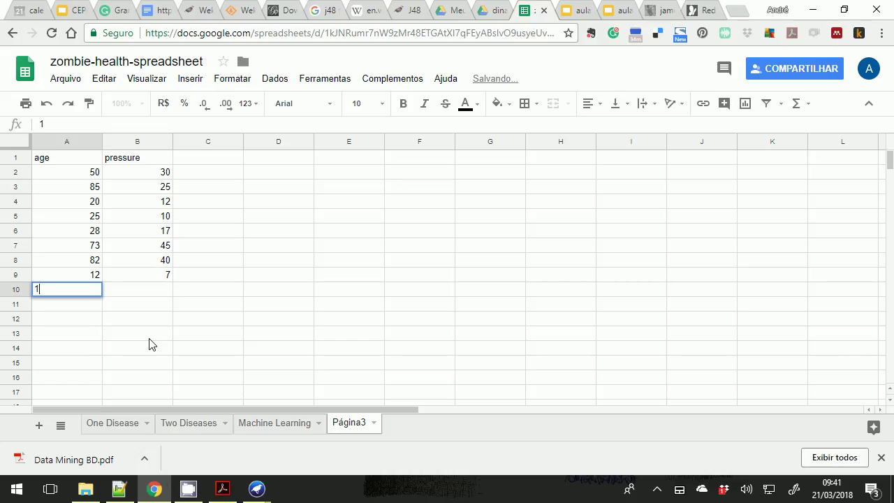
{"action": "type", "text": "6"}
{"action": "key", "text": "Tab"}
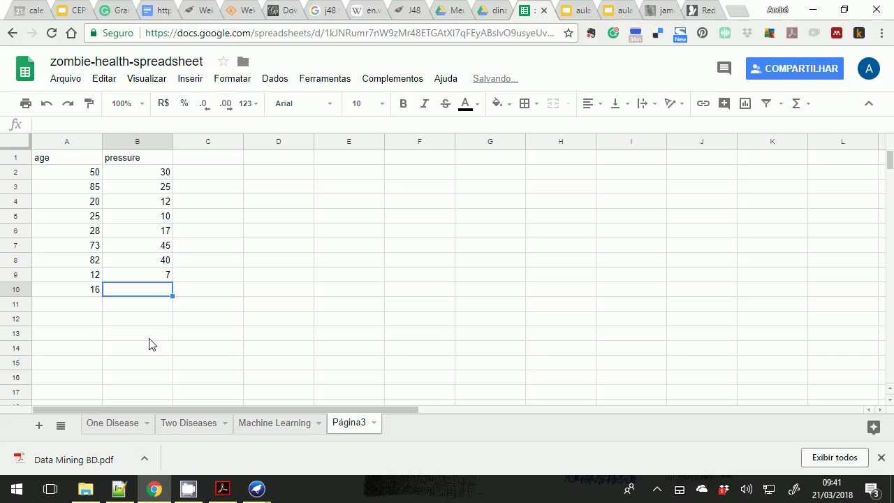
{"action": "type", "text": "11"}
{"action": "key", "text": "Return"}
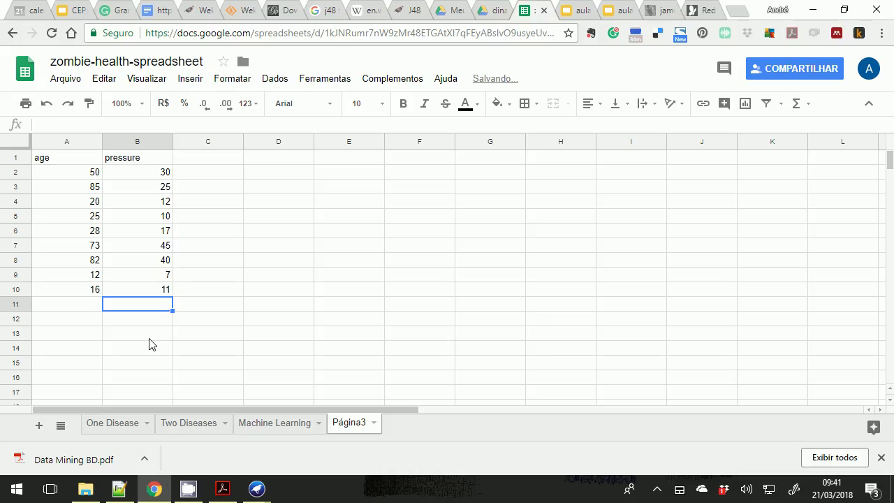
{"action": "key", "text": "Left"}
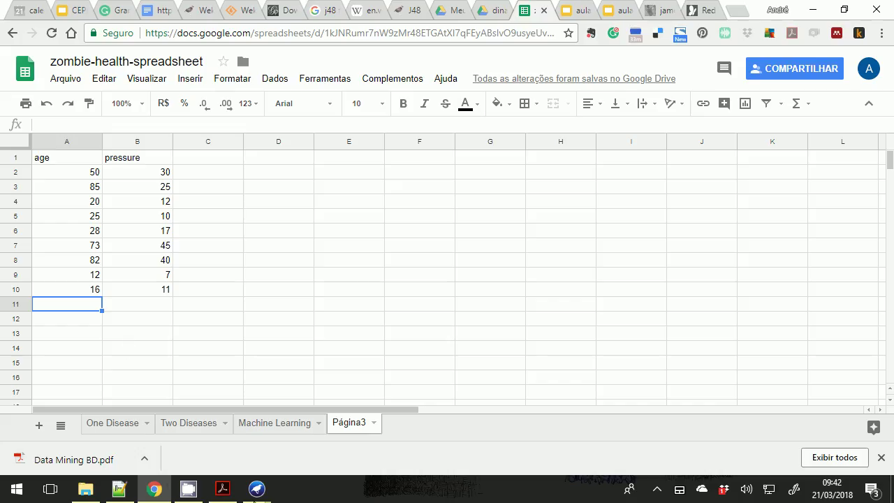
Step: Switch to Weka Explorer and run the NaiveBayes classifier from the bayes group on the diagnostic class with 10-fold cross-validation
{"action": "mouse_move", "coordinate": [261, 494]}
{"action": "left_click", "coordinate": [317, 423]}
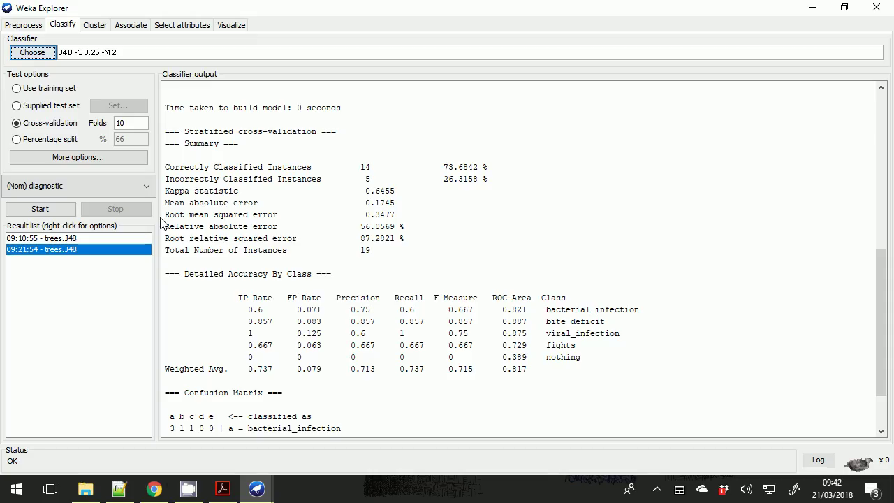
{"action": "left_click", "coordinate": [46, 52]}
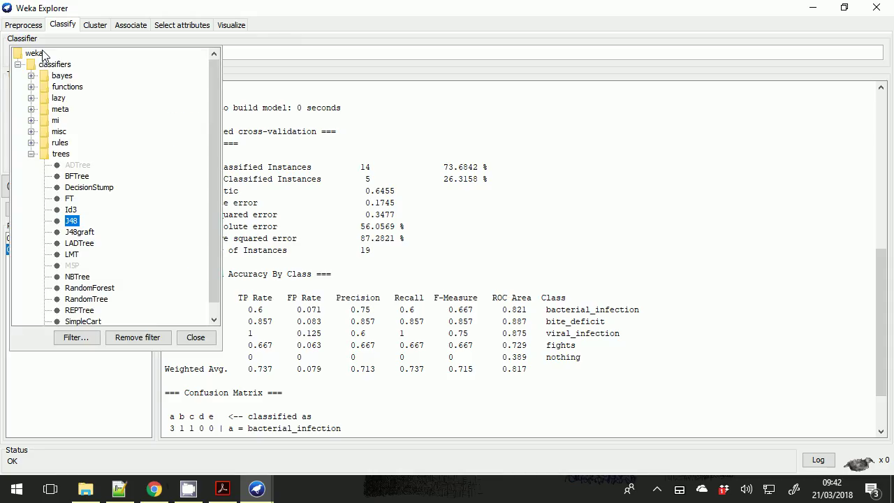
{"action": "left_click", "coordinate": [31, 75]}
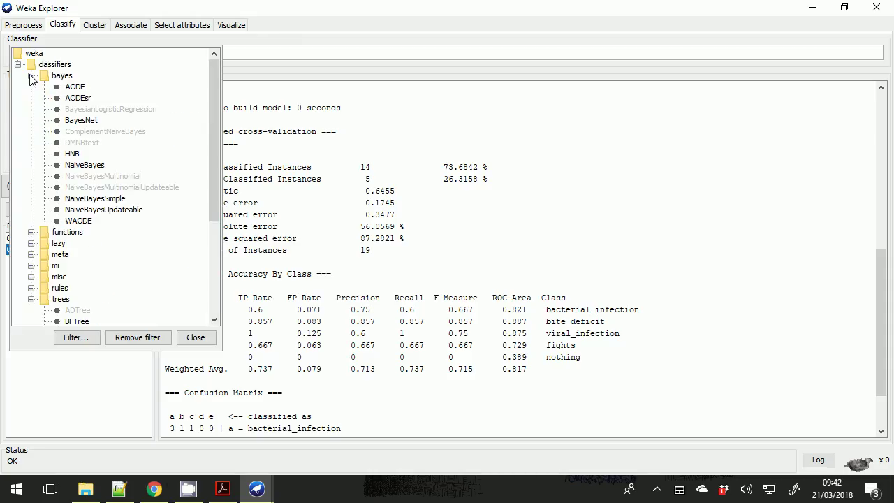
{"action": "left_click", "coordinate": [84, 165]}
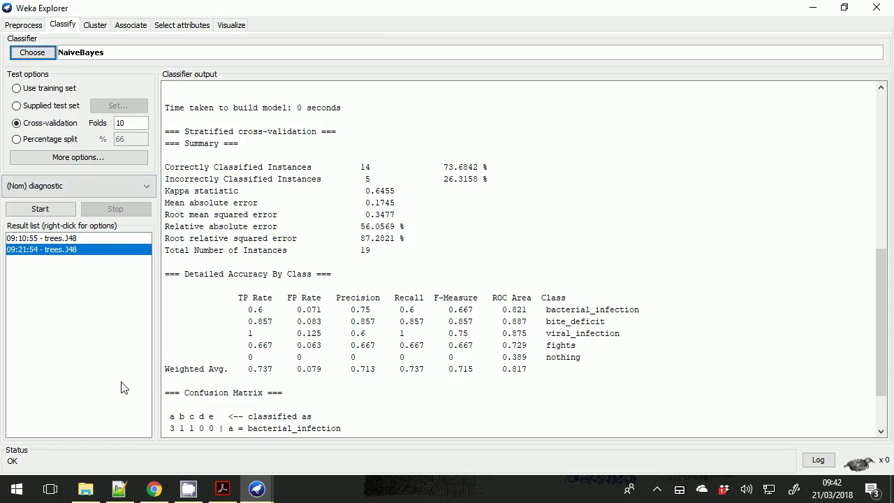
{"action": "left_click", "coordinate": [44, 204]}
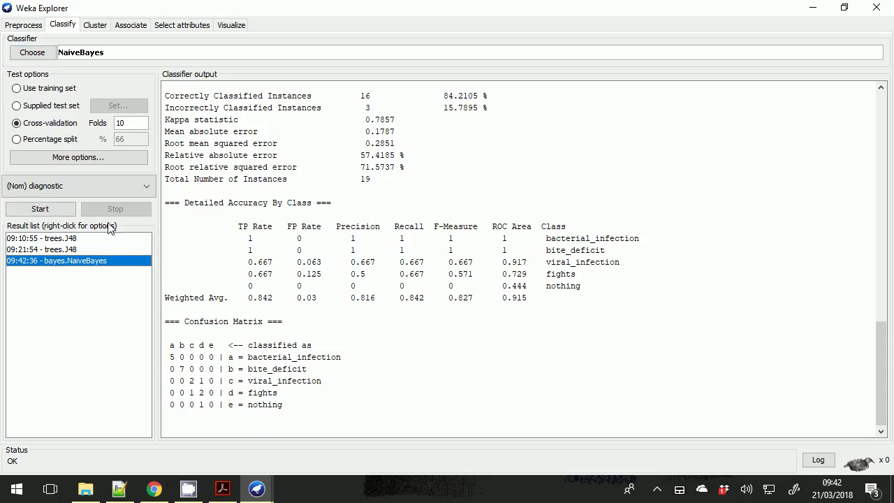
{"action": "scroll", "coordinate": [283, 282], "scroll_direction": "up", "scroll_amount": 3}
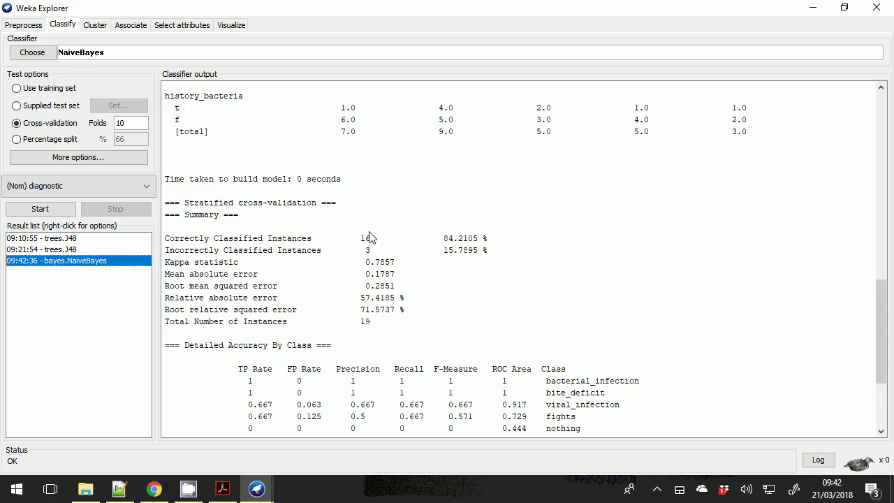
{"action": "right_click", "coordinate": [84, 260]}
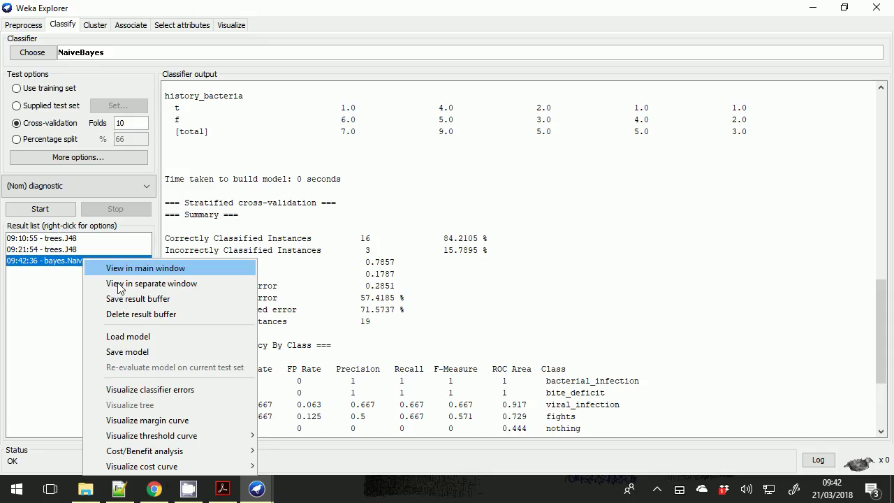
{"action": "mouse_move", "coordinate": [238, 435]}
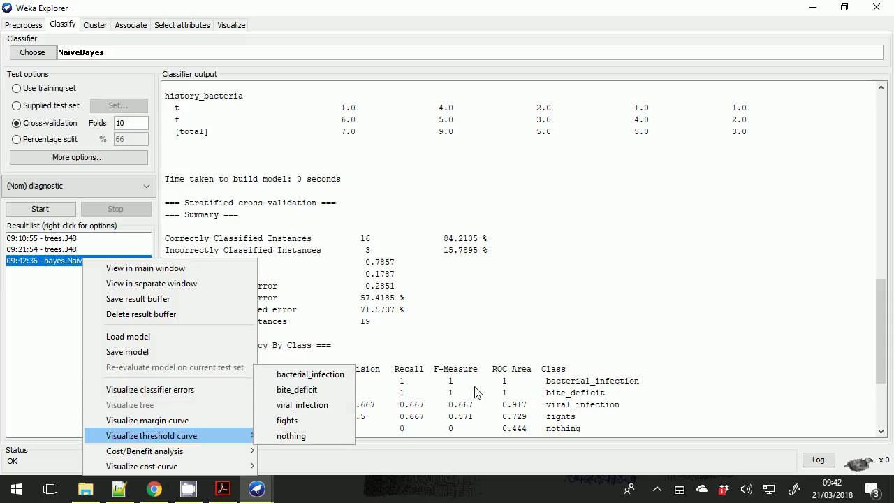
{"action": "left_click", "coordinate": [486, 343]}
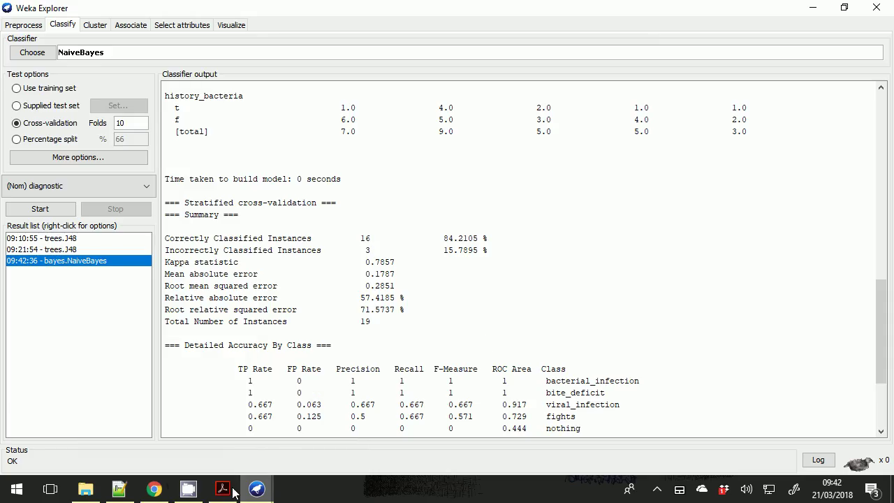
{"action": "mouse_move", "coordinate": [227, 494]}
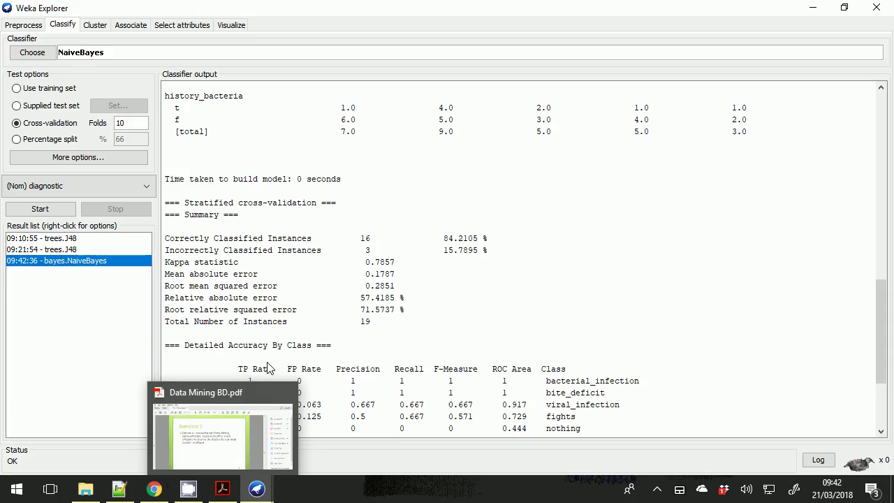
Step: Switch to the Google Sheets spreadsheet and fill row 11 with age 65 and pressure 27, and row 12 with age 63 and pressure 30
{"action": "left_click", "coordinate": [168, 489]}
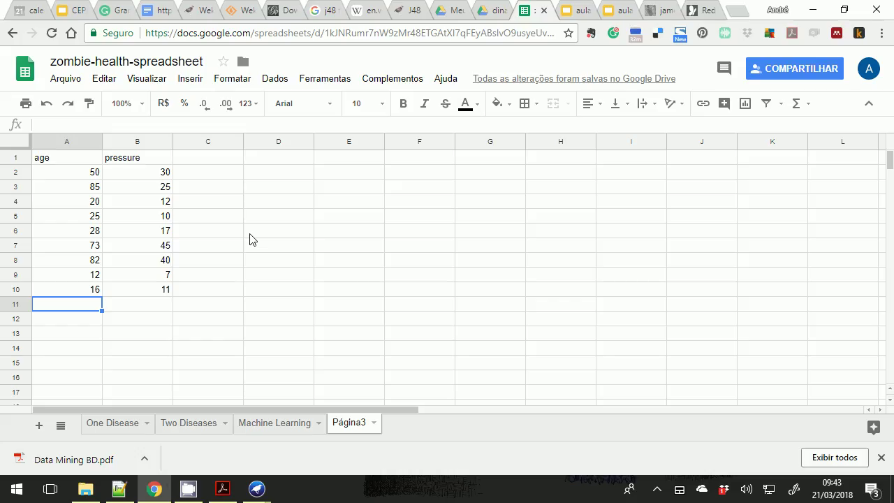
{"action": "type", "text": "65"}
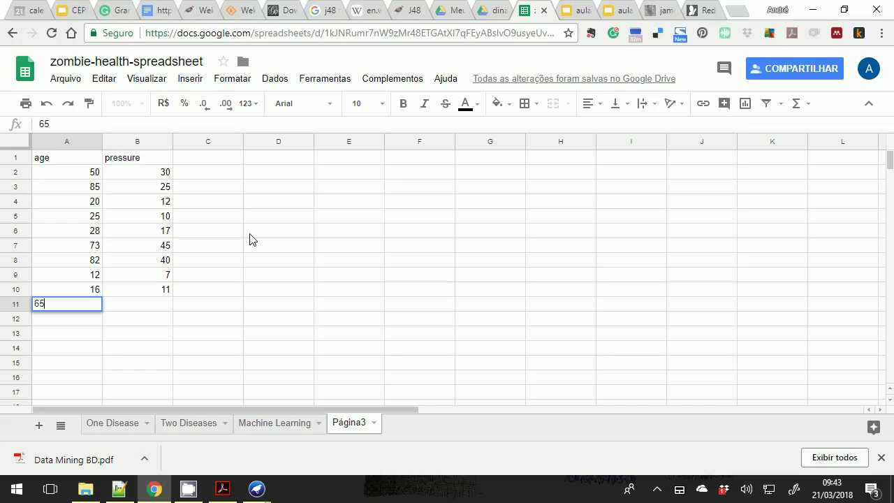
{"action": "key", "text": "Tab"}
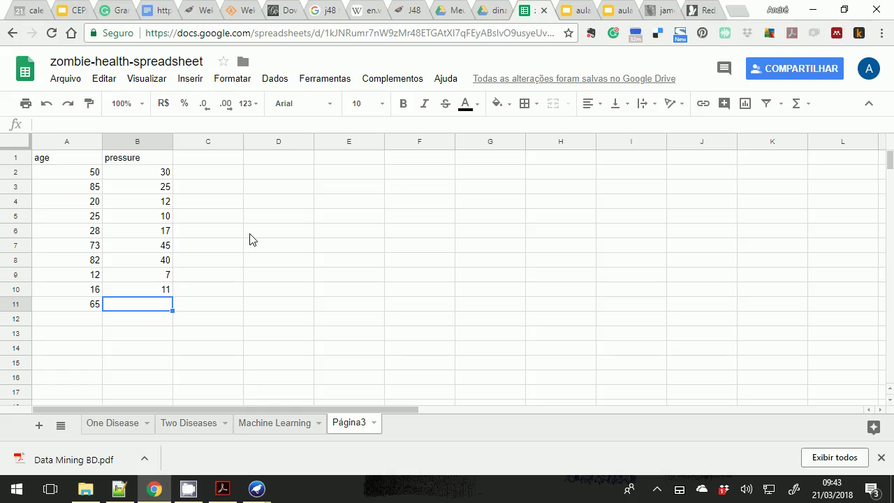
{"action": "type", "text": "27"}
{"action": "key", "text": "Return"}
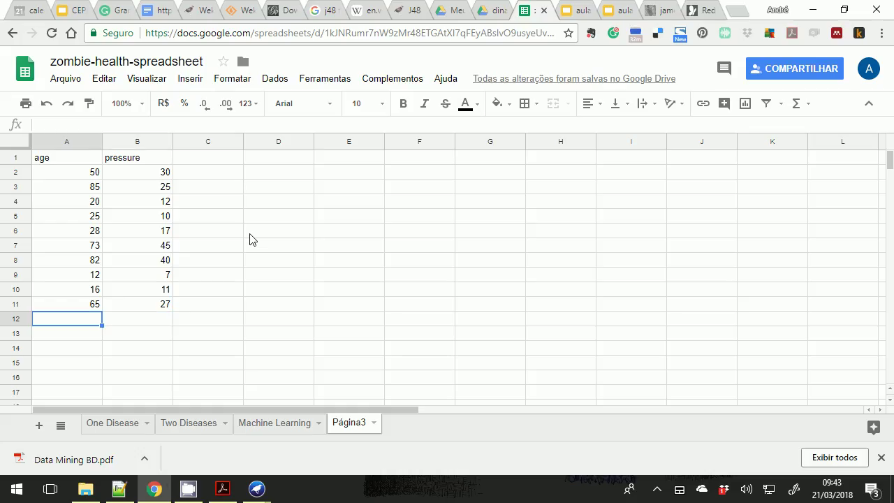
{"action": "type", "text": "63"}
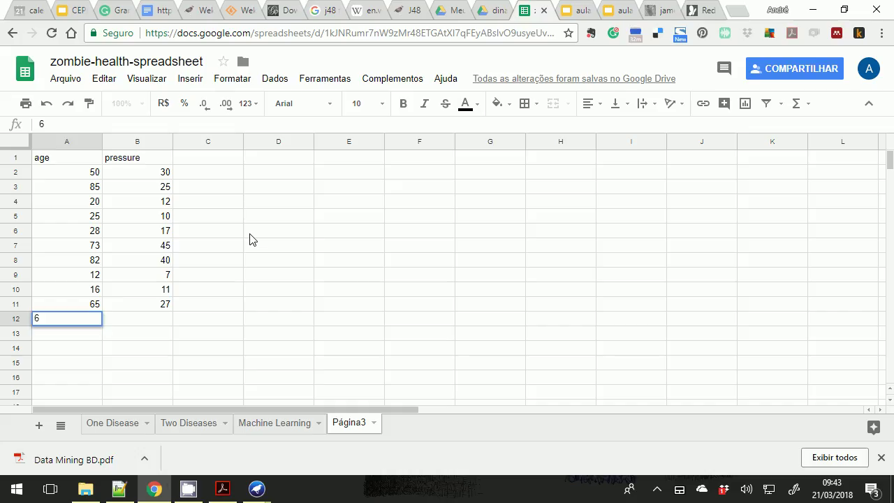
{"action": "key", "text": "Tab"}
{"action": "type", "text": "30"}
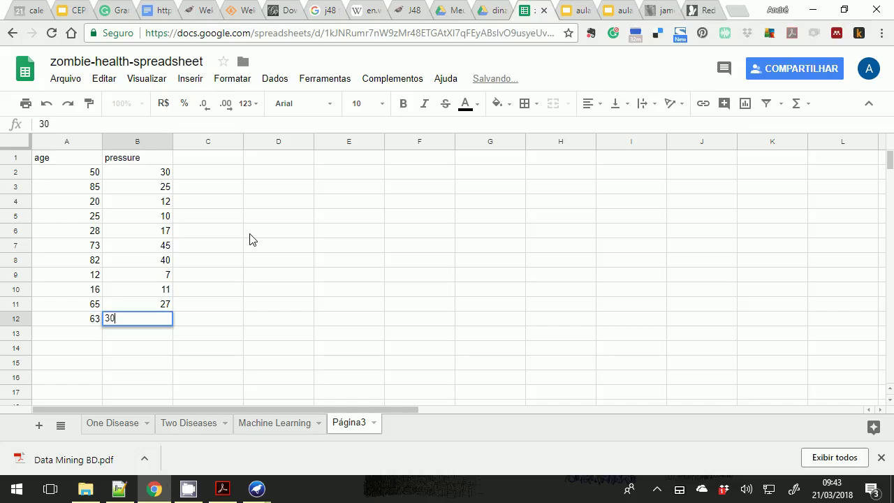
{"action": "key", "text": "Return"}
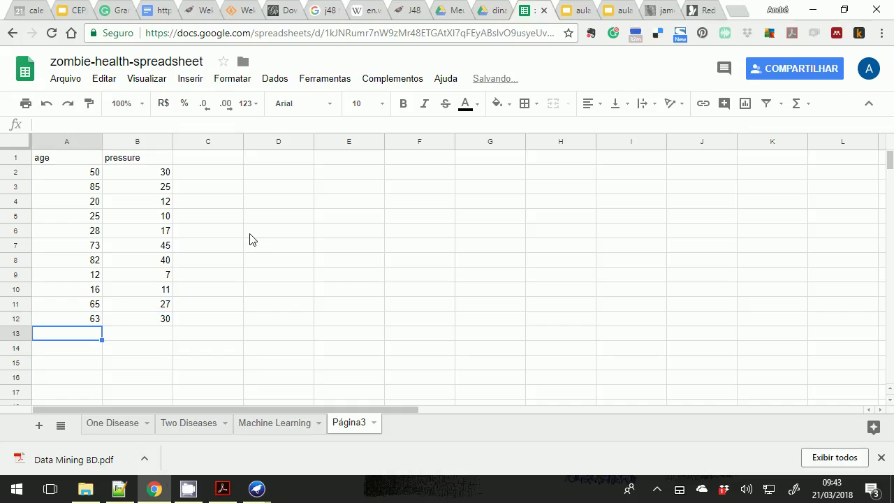
Step: Fill row 13 with age 15 and pressure 9, and row 14 with age 18 and pressure 15
{"action": "type", "text": "15"}
{"action": "key", "text": "Tab"}
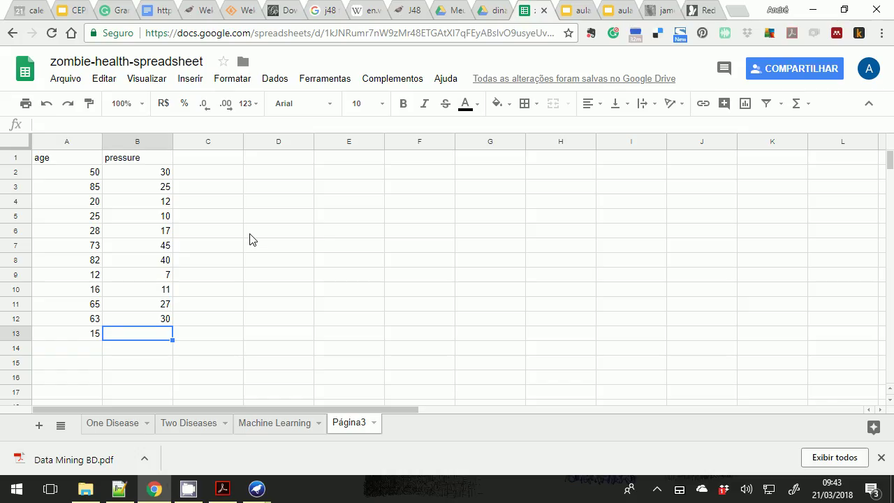
{"action": "type", "text": "9"}
{"action": "key", "text": "Return"}
{"action": "key", "text": "Left"}
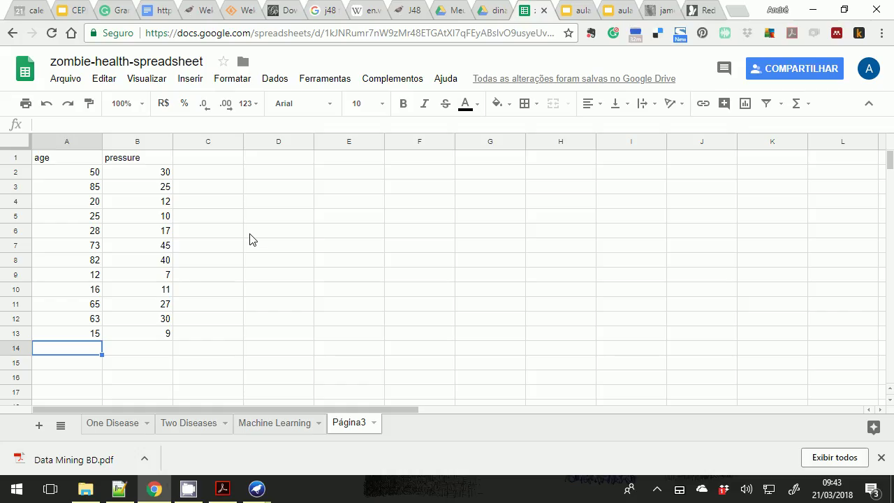
{"action": "type", "text": "12"}
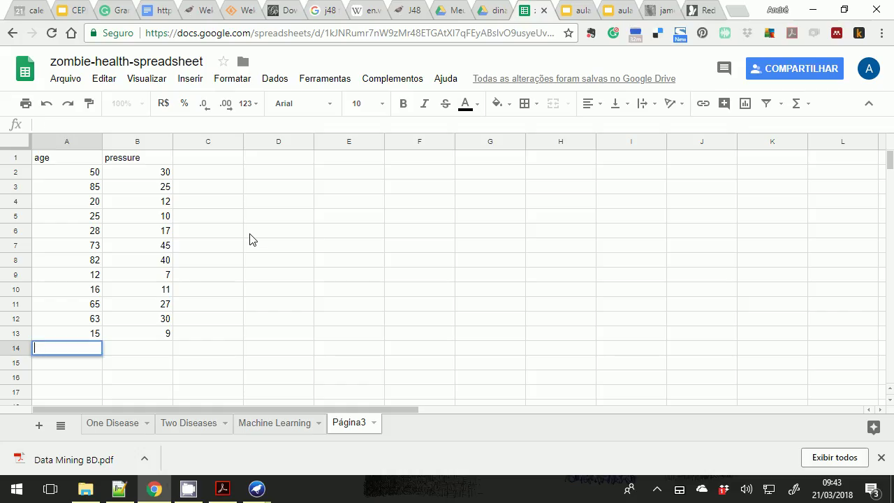
{"action": "type", "text": "18"}
{"action": "key", "text": "Tab"}
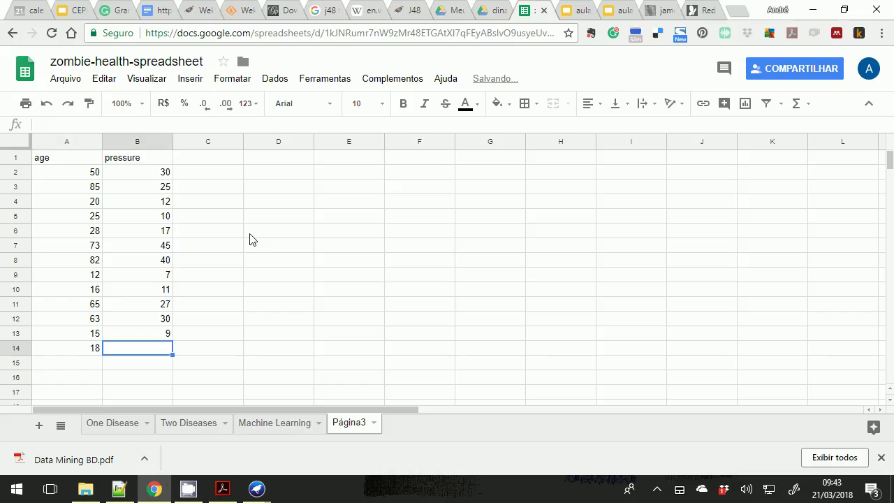
{"action": "type", "text": "1"}
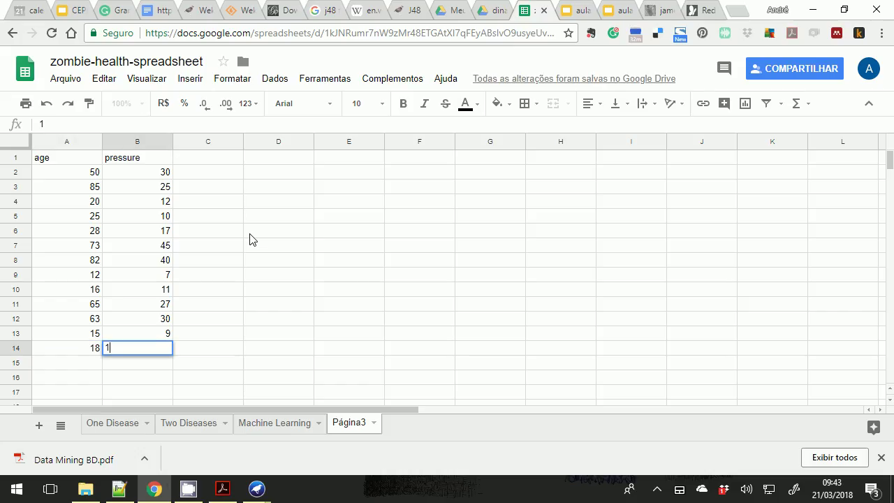
{"action": "type", "text": "5"}
{"action": "key", "text": "Return"}
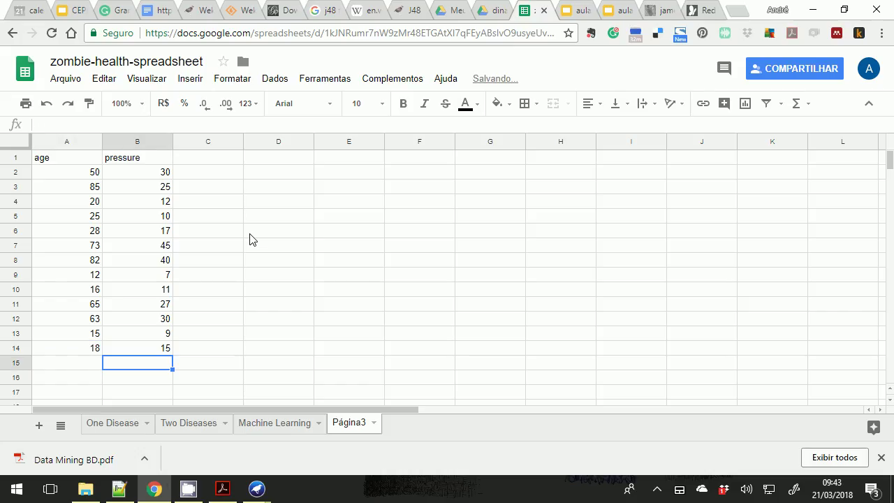
{"action": "key", "text": "Left"}
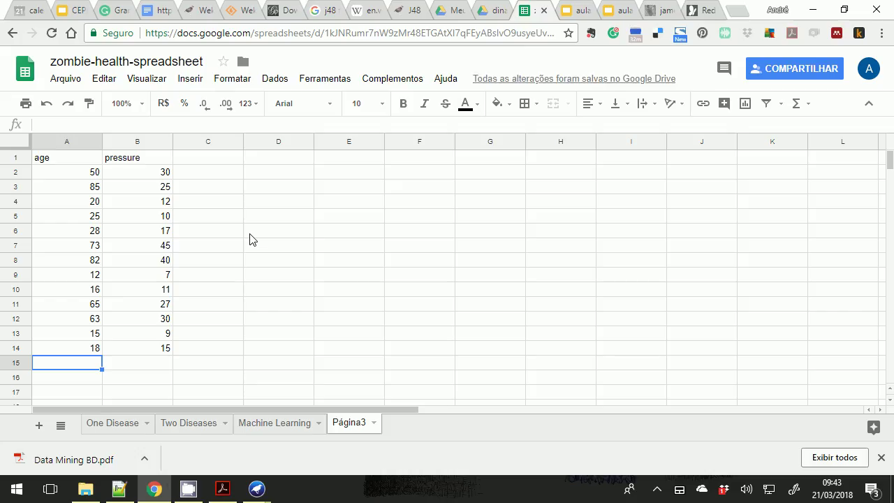
Step: Add a record in row 15 with age 62 and pressure 30
{"action": "type", "text": "62"}
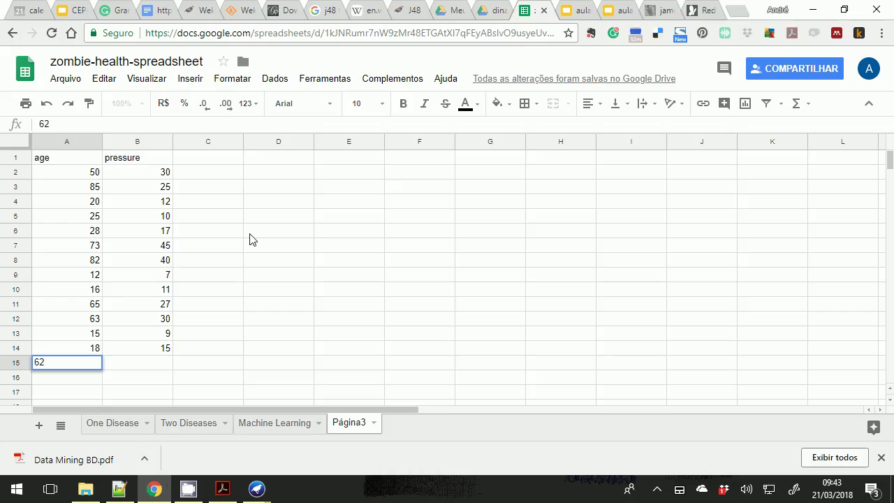
{"action": "key", "text": "Tab"}
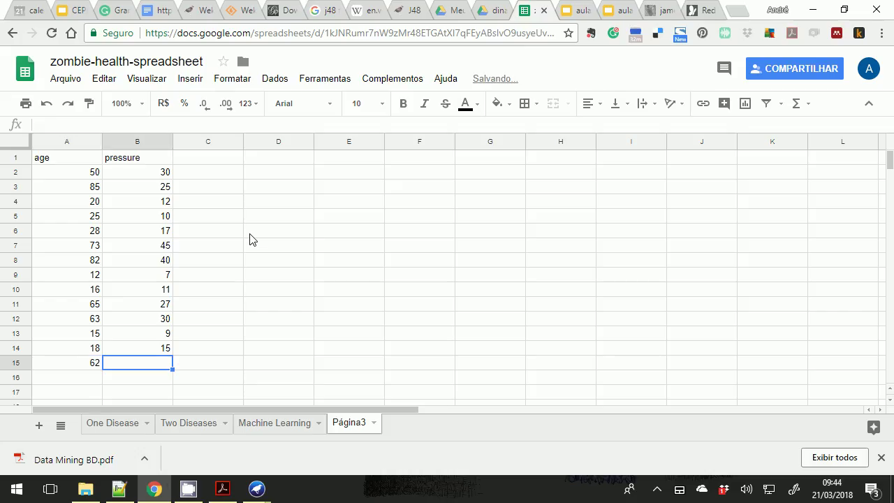
{"action": "type", "text": "30"}
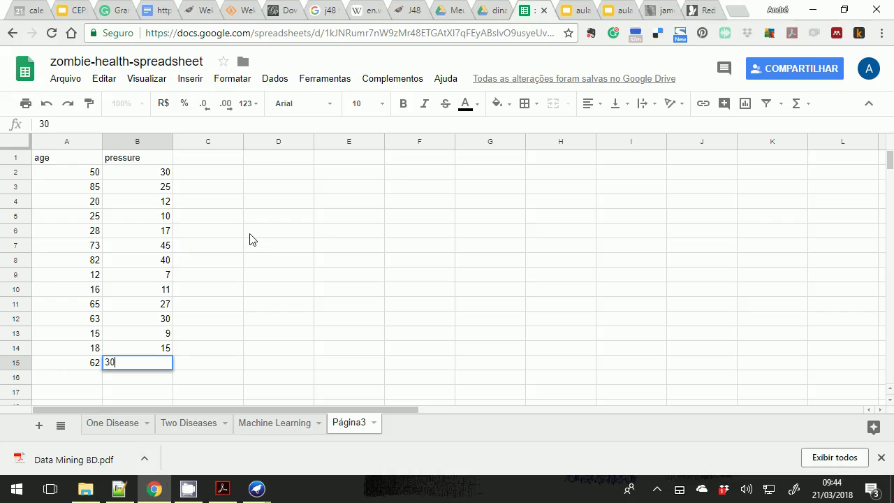
{"action": "key", "text": "Return"}
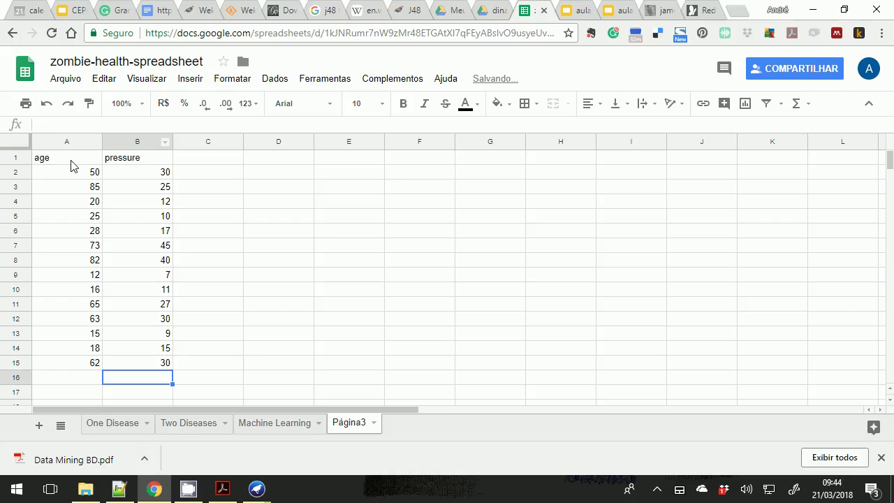
Step: Download the current sheet as comma-separated values, choosing the team drive folder eHealth > ensino > dinamicas > weka-gephi > weka as destination
{"action": "left_click_drag", "start_coordinate": [72, 162], "coordinate": [146, 368]}
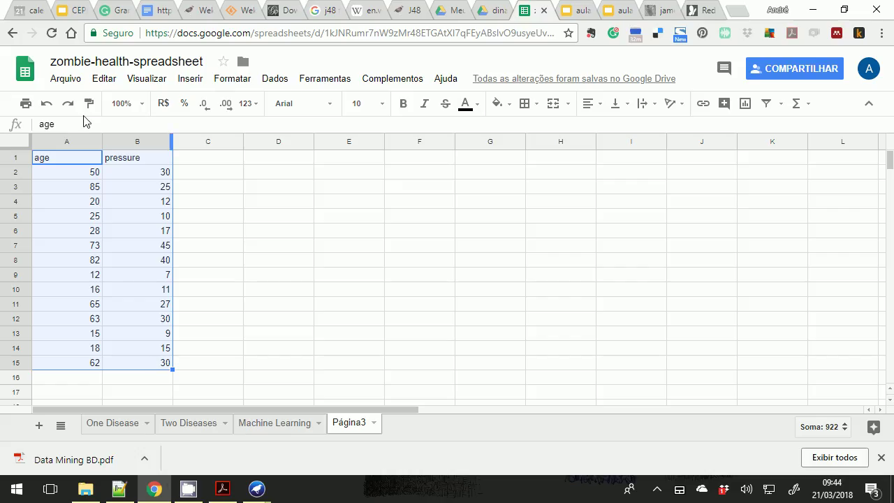
{"action": "left_click", "coordinate": [66, 82]}
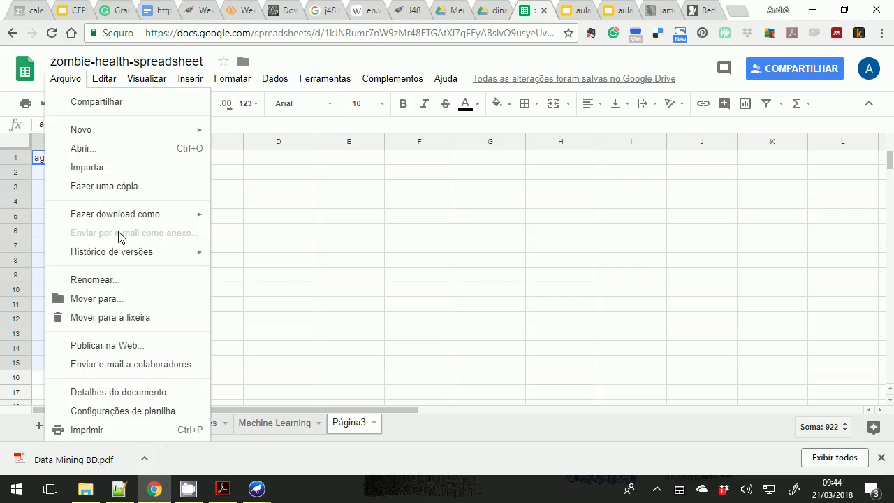
{"action": "mouse_move", "coordinate": [142, 219]}
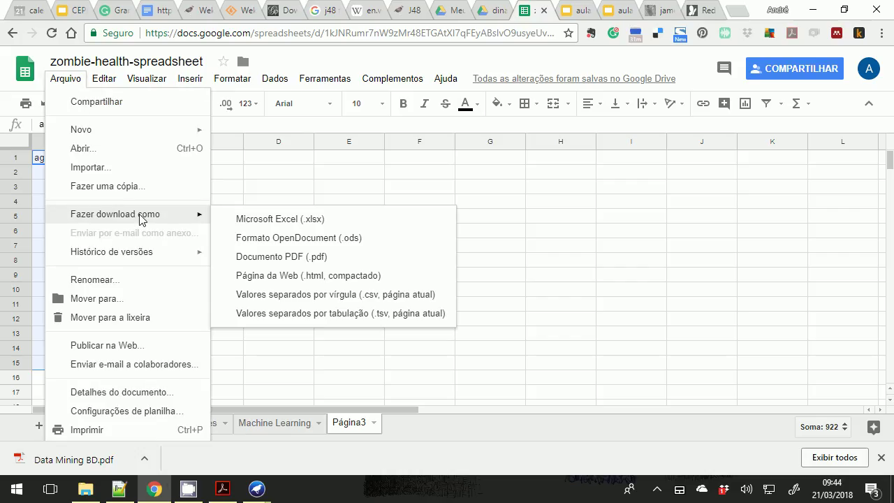
{"action": "left_click", "coordinate": [250, 294]}
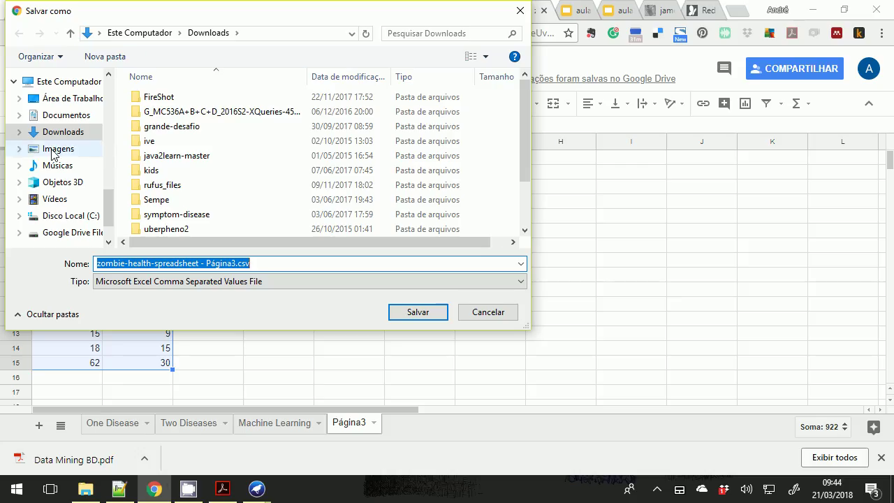
{"action": "left_click", "coordinate": [73, 232]}
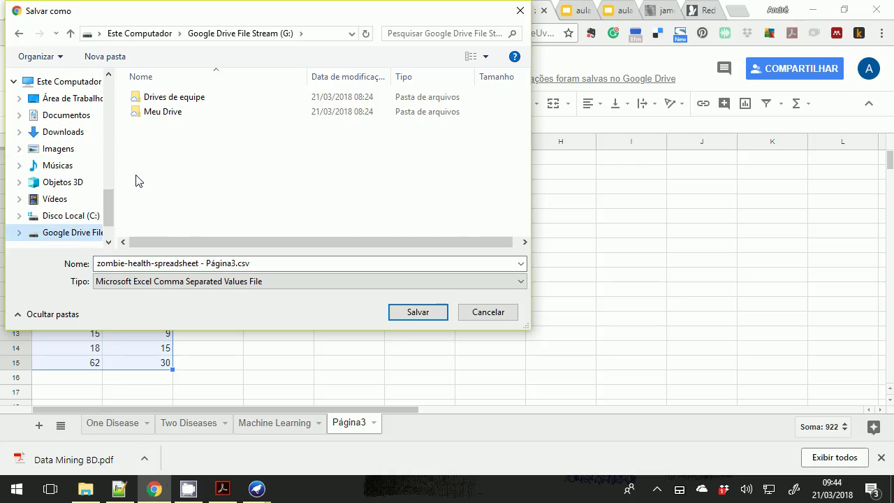
{"action": "double_click", "coordinate": [173, 97]}
{"action": "double_click", "coordinate": [169, 97]}
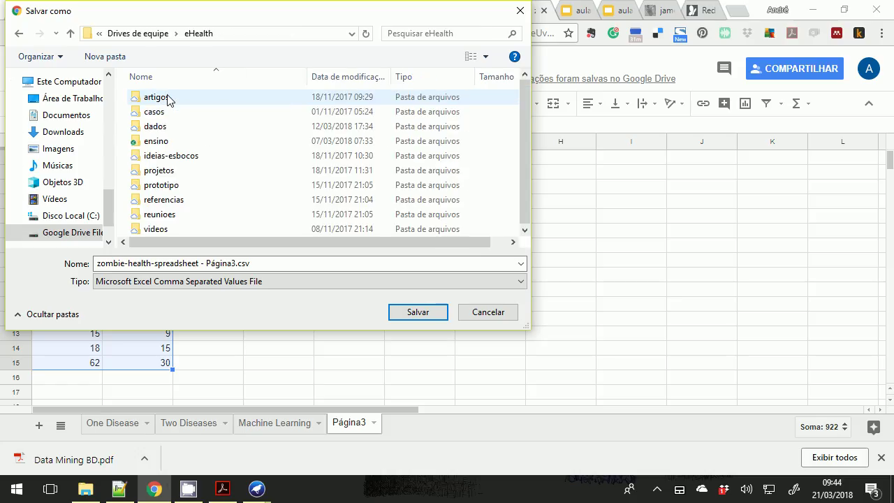
{"action": "double_click", "coordinate": [171, 140]}
{"action": "double_click", "coordinate": [172, 97]}
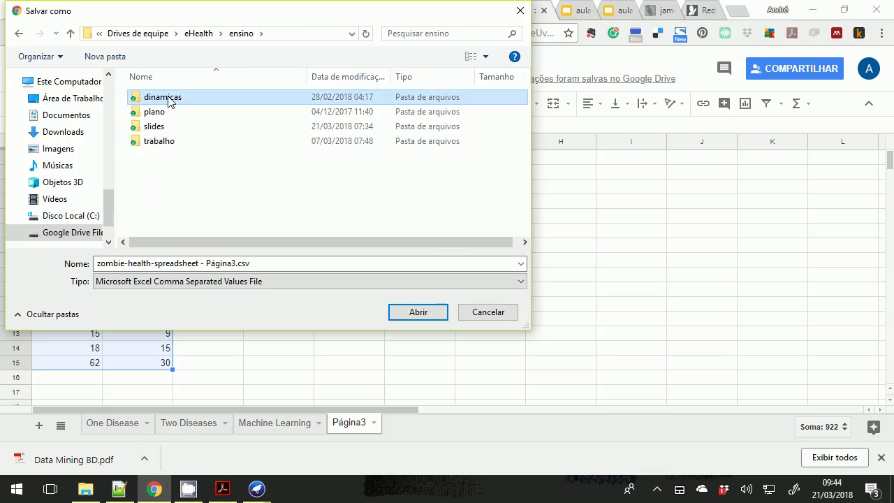
{"action": "left_click", "coordinate": [168, 99]}
{"action": "double_click", "coordinate": [168, 99]}
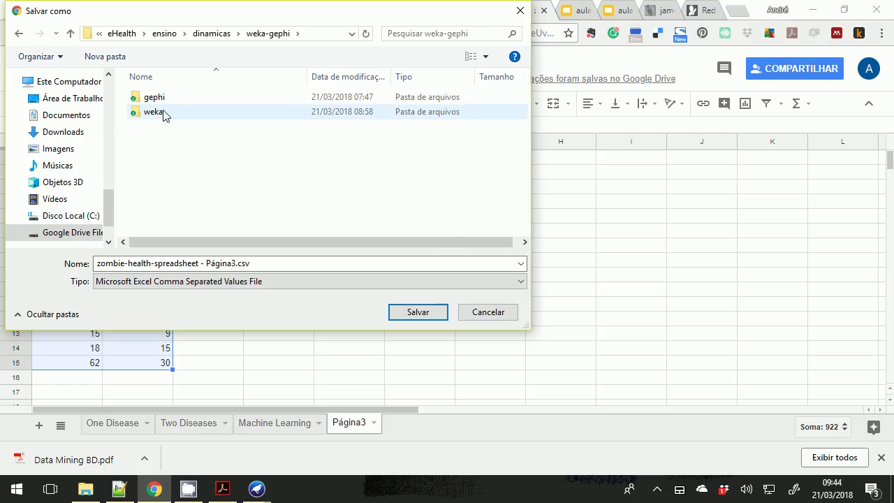
{"action": "double_click", "coordinate": [164, 112]}
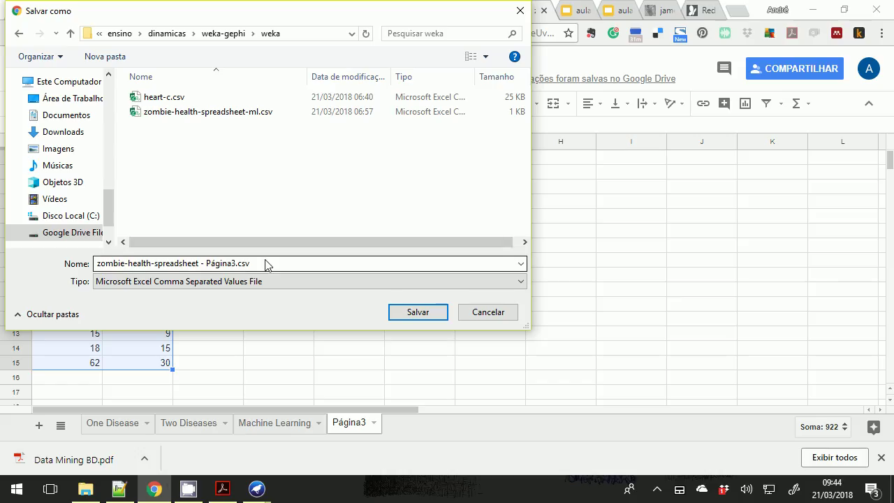
Step: Name the exported file age-pressure.csv and save it in the weka folder
{"action": "triple_click", "coordinate": [265, 263]}
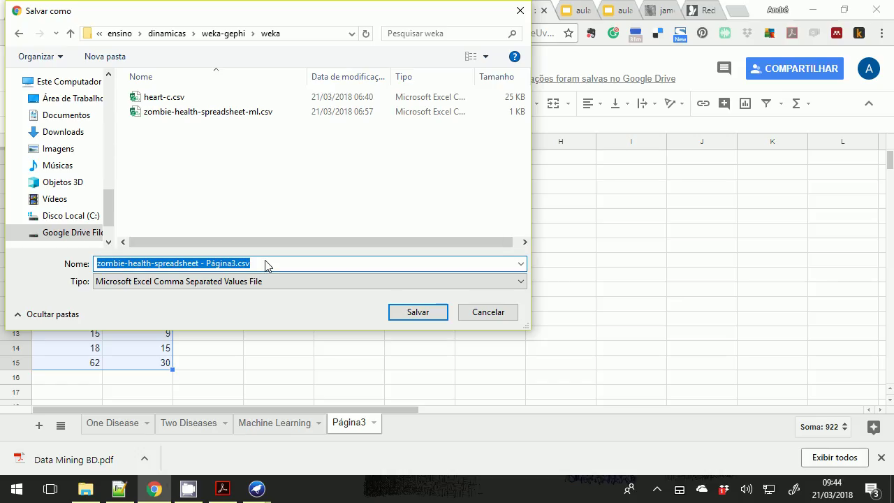
{"action": "type", "text": "age"}
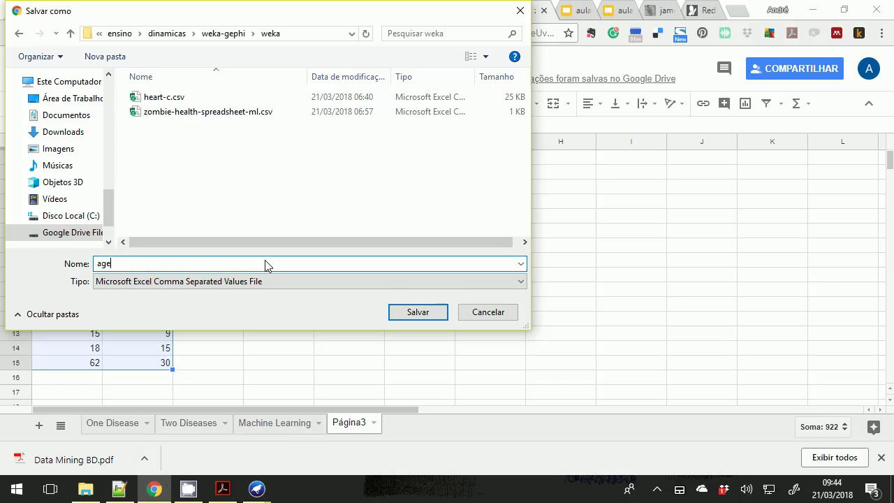
{"action": "type", "text": "-pressure.csv"}
{"action": "left_click", "coordinate": [425, 318]}
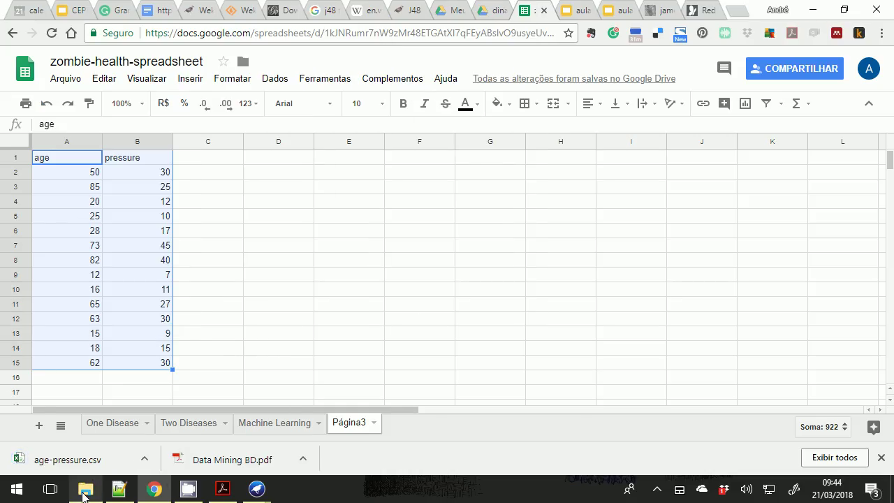
Step: Show the downloaded age-pressure.csv in its folder and open it in Notepad++
{"action": "left_click", "coordinate": [144, 458]}
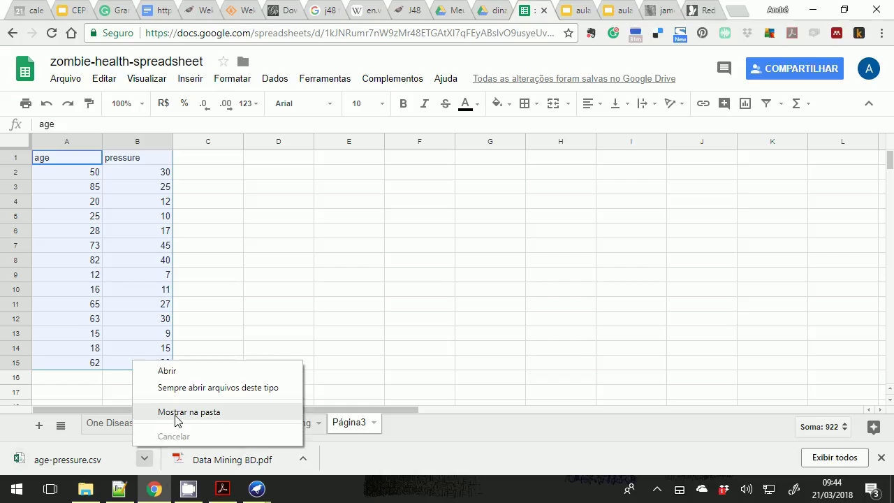
{"action": "left_click", "coordinate": [176, 412]}
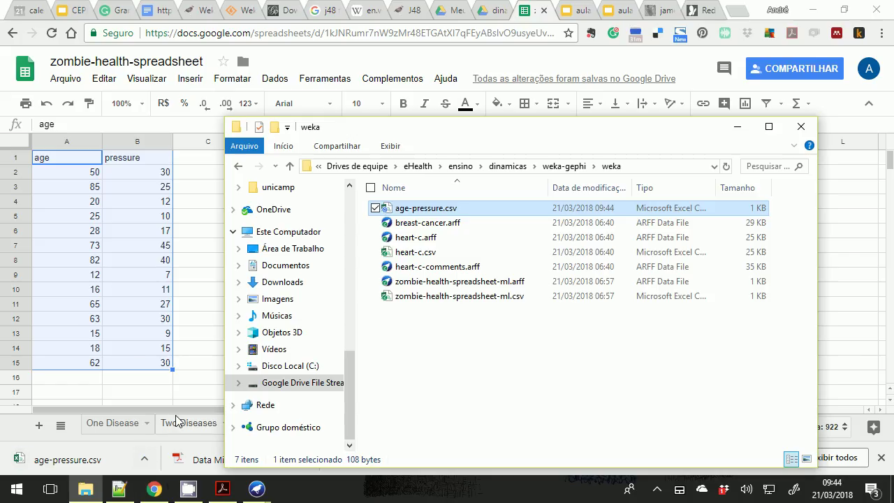
{"action": "left_click", "coordinate": [119, 489]}
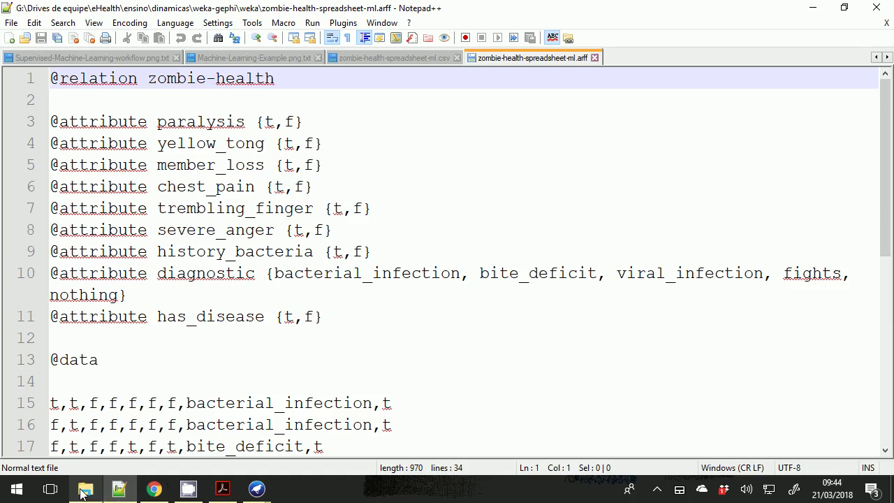
{"action": "left_click", "coordinate": [82, 493]}
{"action": "left_click_drag", "start_coordinate": [389, 207], "coordinate": [187, 233]}
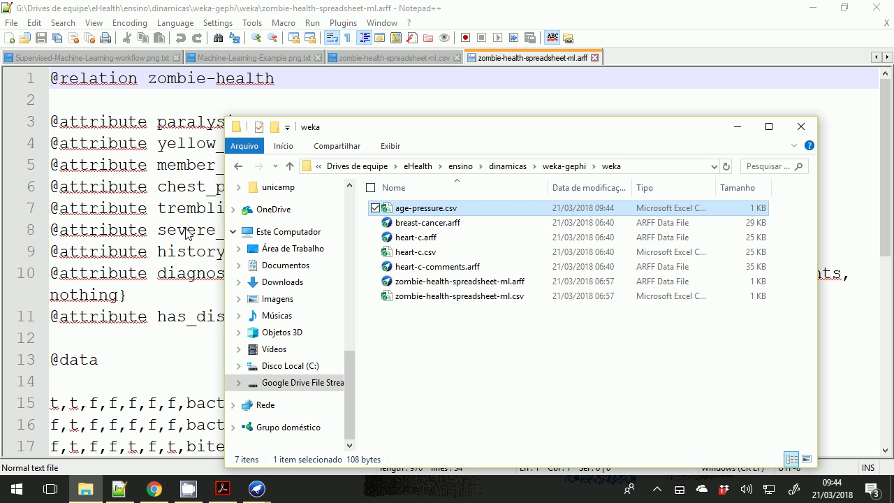
{"action": "left_click", "coordinate": [186, 233]}
{"action": "left_click", "coordinate": [530, 58]}
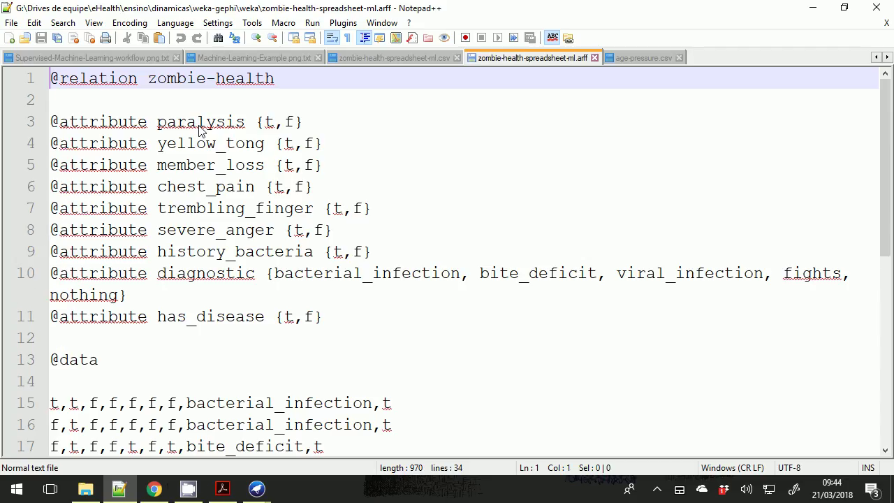
{"action": "left_click", "coordinate": [279, 83], "text": "shift"}
{"action": "key", "text": "ctrl+c"}
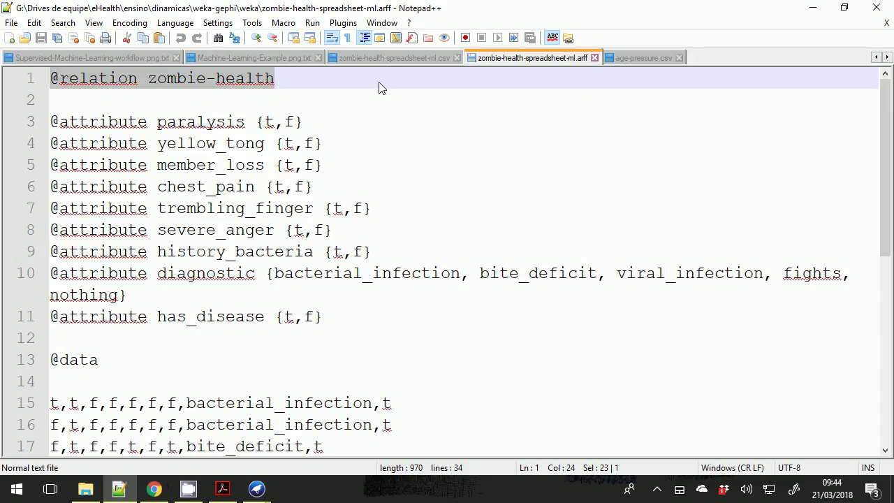
{"action": "left_click", "coordinate": [643, 58]}
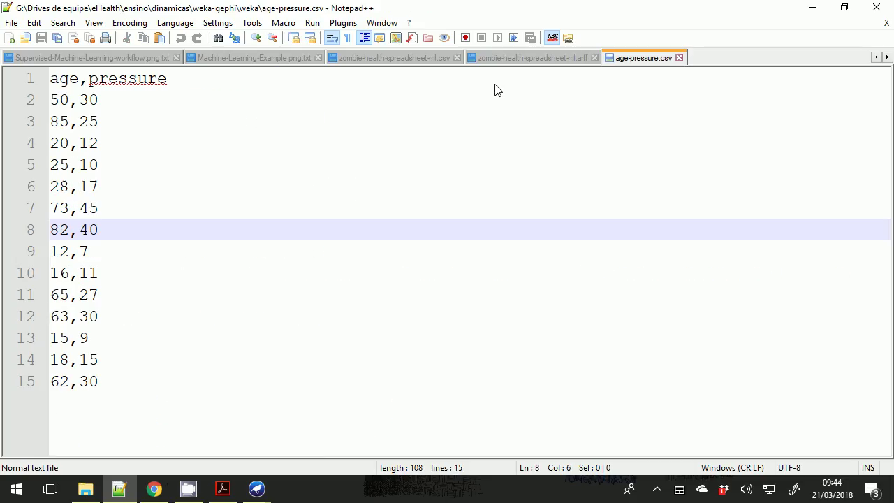
{"action": "left_click", "coordinate": [52, 80]}
{"action": "key", "text": "Return"}
{"action": "key", "text": "Return"}
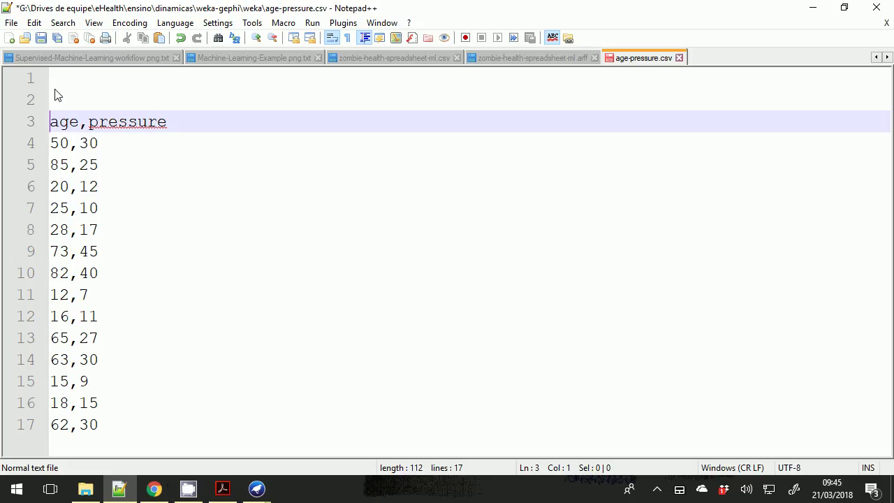
{"action": "key", "text": "Up"}
{"action": "key", "text": "Up"}
{"action": "key", "text": "ctrl+v"}
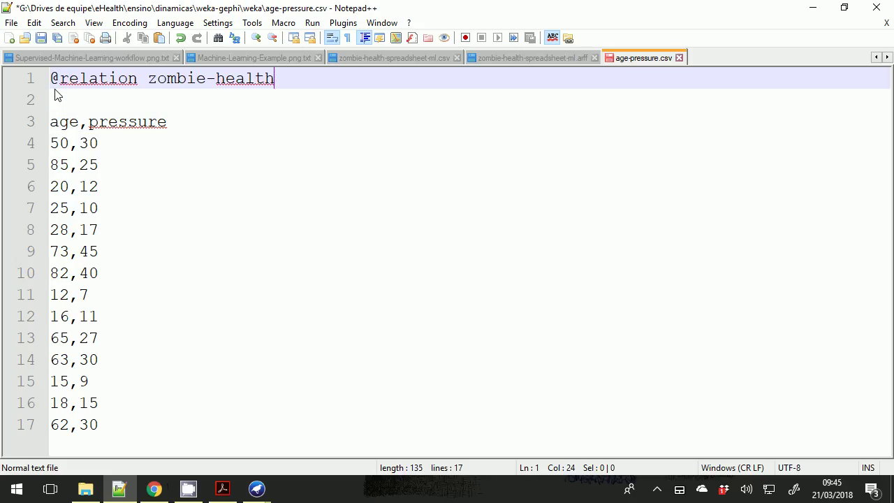
{"action": "key", "text": "shift+Left"}
{"action": "key", "text": "shift+Left"}
{"action": "key", "text": "shift+Left"}
{"action": "key", "text": "shift+Left"}
{"action": "key", "text": "shift+Left"}
{"action": "key", "text": "shift+Left"}
{"action": "key", "text": "shift+Left"}
{"action": "key", "text": "shift+Left"}
{"action": "key", "text": "shift+Left"}
{"action": "key", "text": "shift+Left"}
{"action": "key", "text": "shift+Left"}
{"action": "key", "text": "shift+Left"}
{"action": "key", "text": "shift+Left"}
{"action": "type", "text": "age-"}
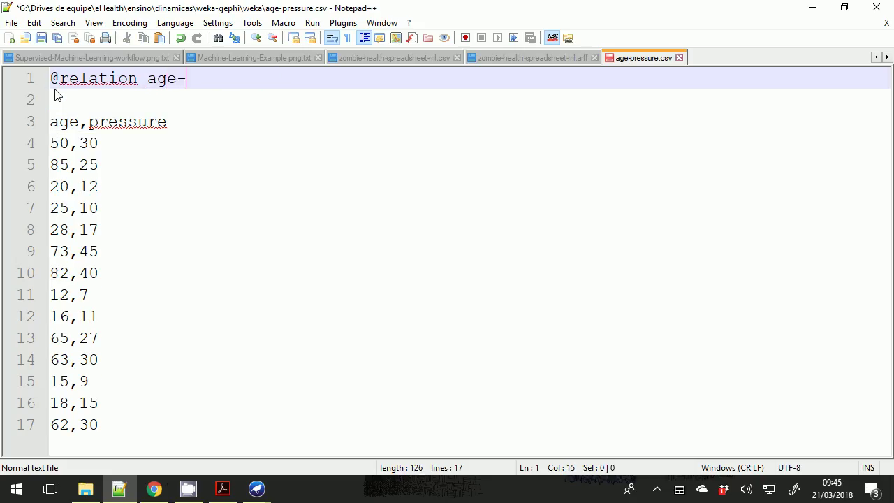
{"action": "type", "text": "pressu"}
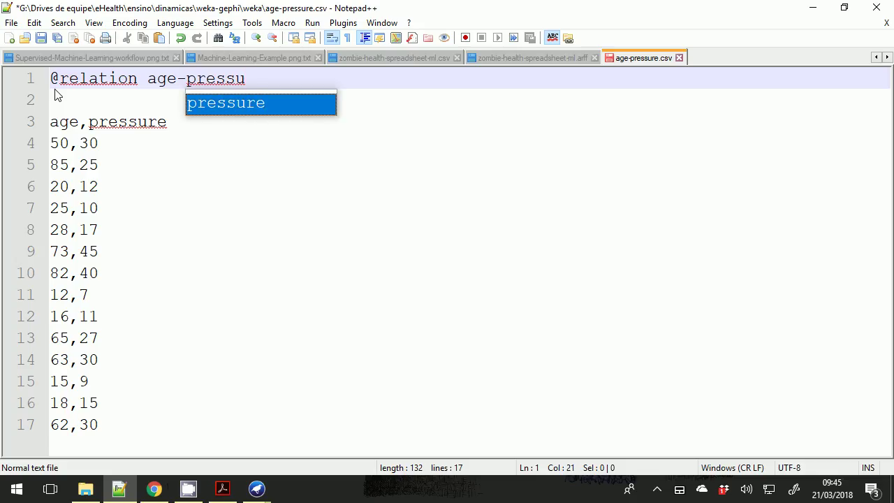
{"action": "type", "text": "re"}
{"action": "key", "text": "Escape"}
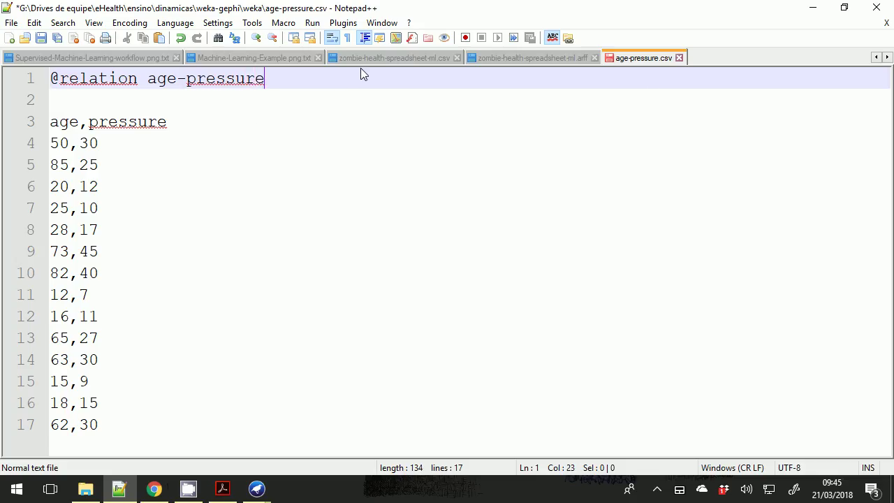
{"action": "left_click", "coordinate": [582, 56]}
{"action": "mouse_move", "coordinate": [50, 122]}
{"action": "left_mouse_down"}
{"action": "mouse_move", "coordinate": [25, 149]}
{"action": "mouse_move", "coordinate": [50, 168]}
{"action": "left_mouse_up"}
{"action": "key", "text": "ctrl+c"}
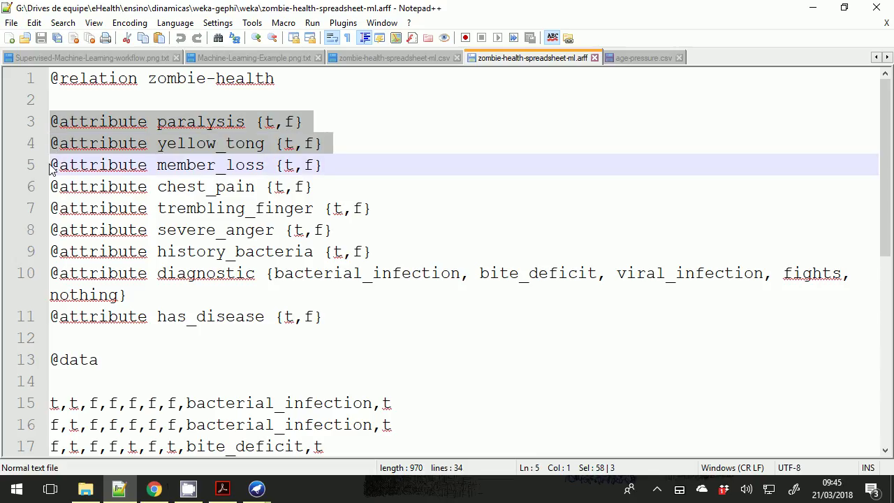
{"action": "left_click", "coordinate": [628, 58]}
{"action": "left_click", "coordinate": [60, 100]}
{"action": "key", "text": "Return"}
{"action": "key", "text": "Return"}
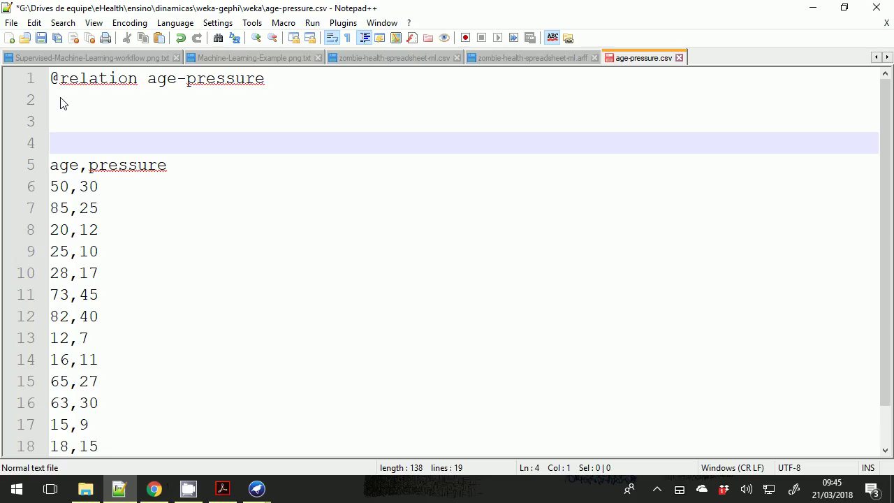
{"action": "key", "text": "Up"}
{"action": "key", "text": "ctrl+v"}
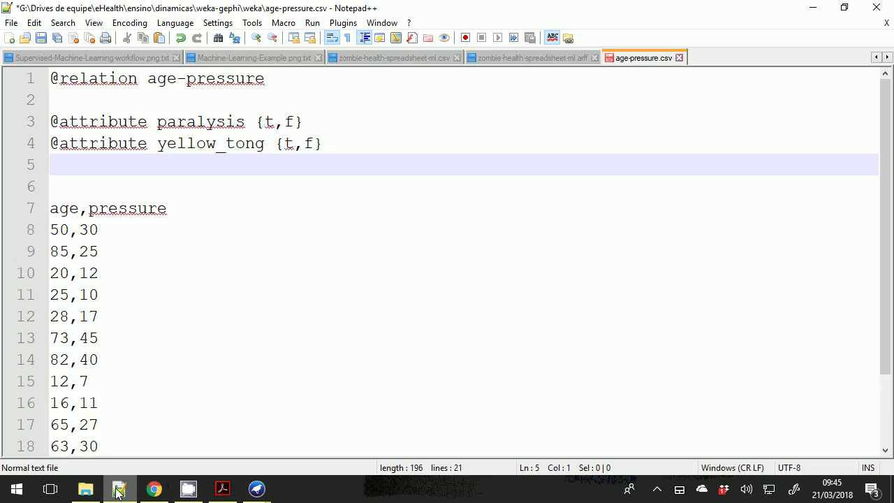
Step: Open heart-c-comments.arff and heart-c.arff in Notepad++ and examine how numeric attributes are declared
{"action": "left_click", "coordinate": [85, 488]}
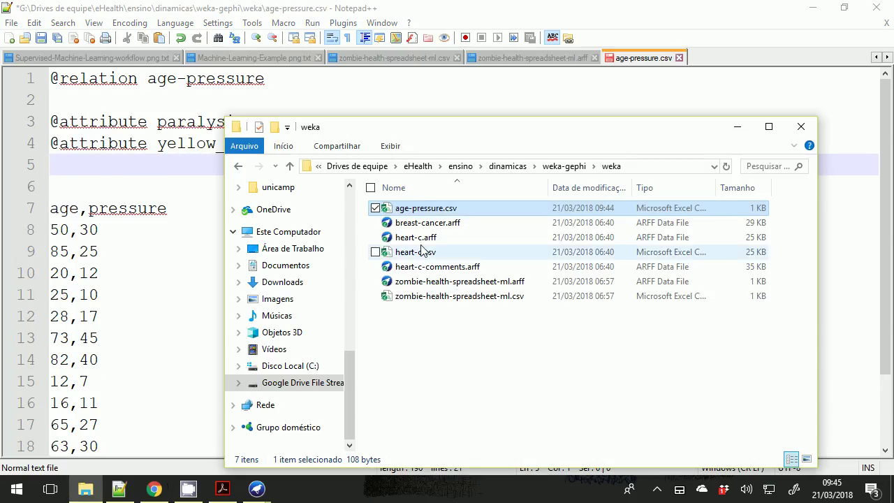
{"action": "left_click_drag", "start_coordinate": [427, 266], "coordinate": [166, 274]}
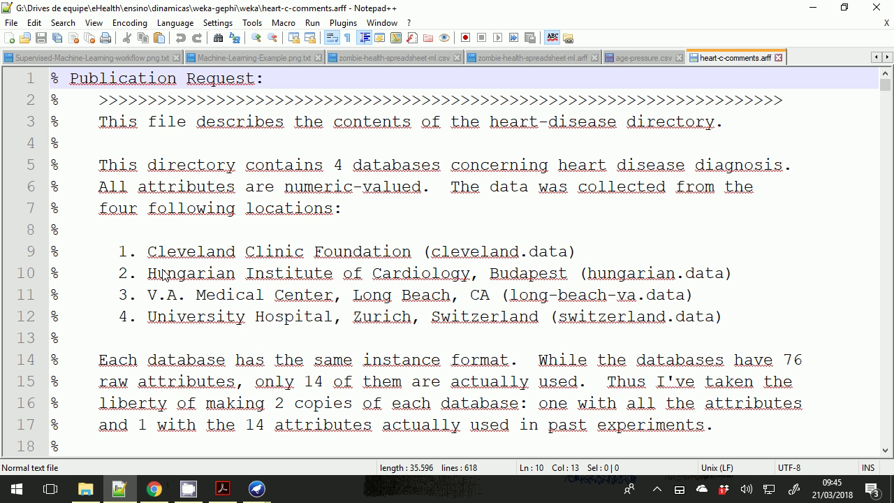
{"action": "scroll", "coordinate": [210, 235], "scroll_direction": "down", "scroll_amount": 3}
{"action": "left_click", "coordinate": [85, 488]}
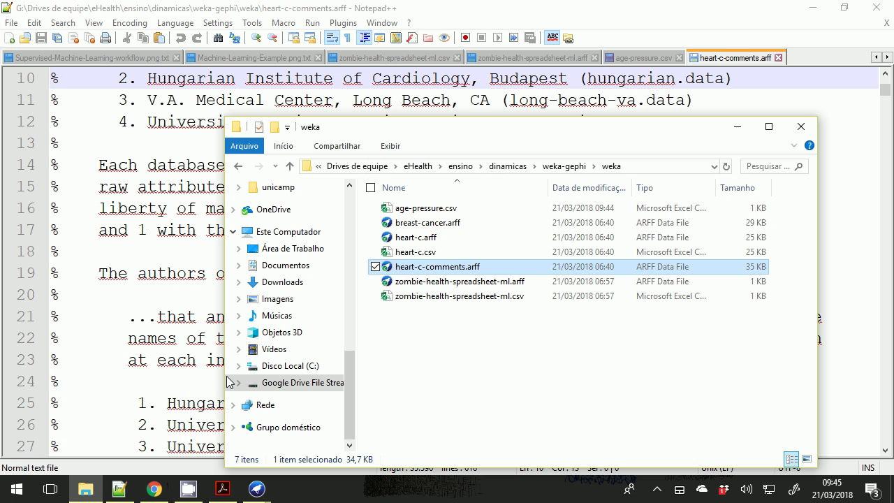
{"action": "left_click_drag", "start_coordinate": [396, 235], "coordinate": [197, 247]}
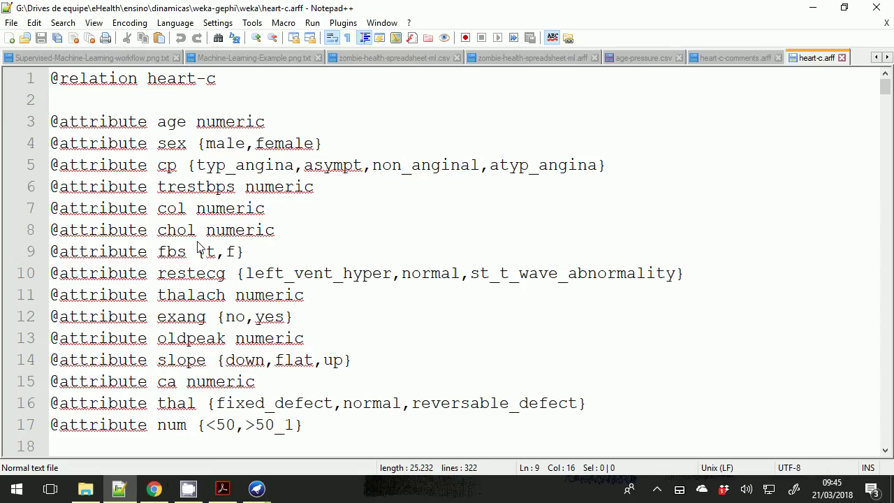
{"action": "double_click", "coordinate": [200, 123]}
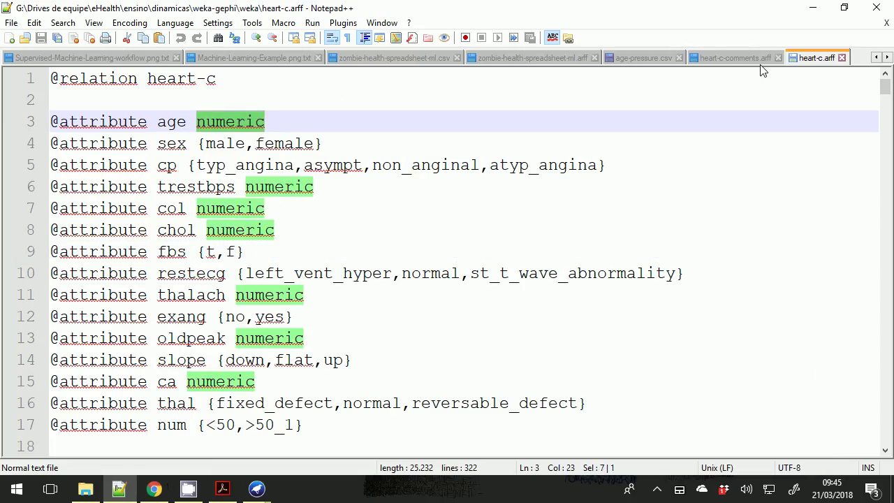
Step: Change the paralysis attribute declaration in age-pressure.csv to name age and type numeric
{"action": "left_click", "coordinate": [629, 59]}
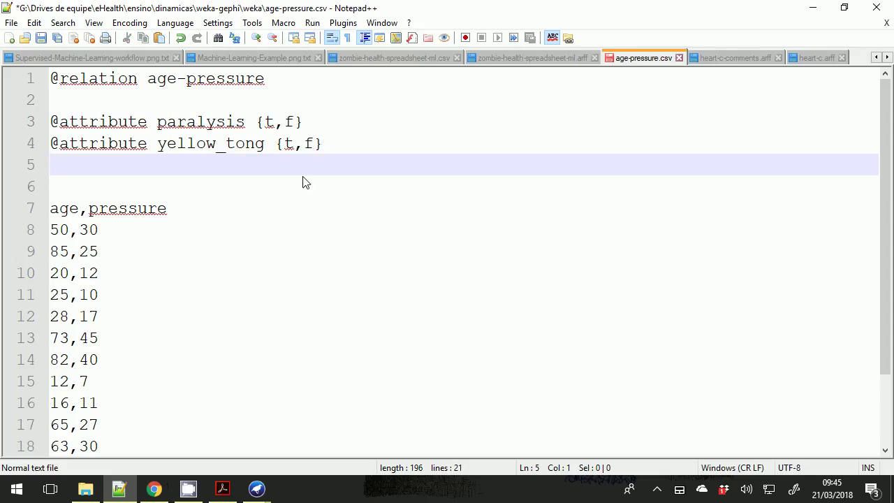
{"action": "left_click", "coordinate": [257, 124]}
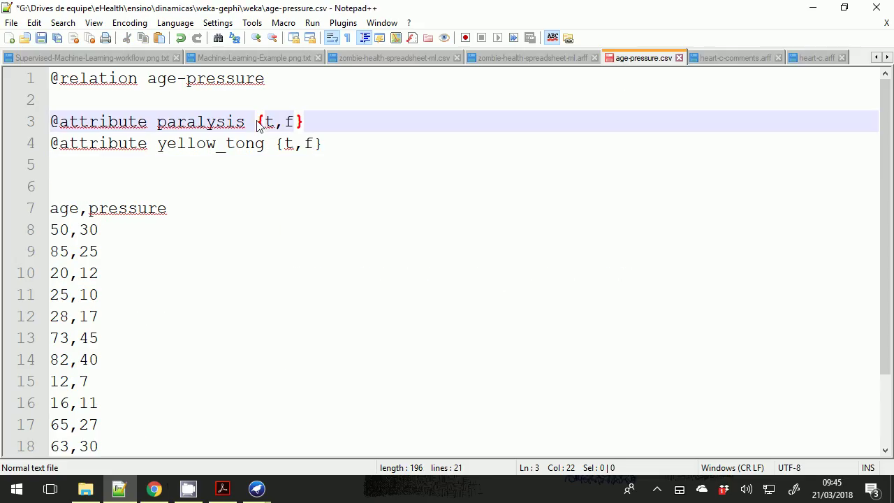
{"action": "left_click_drag", "start_coordinate": [158, 124], "coordinate": [249, 133]}
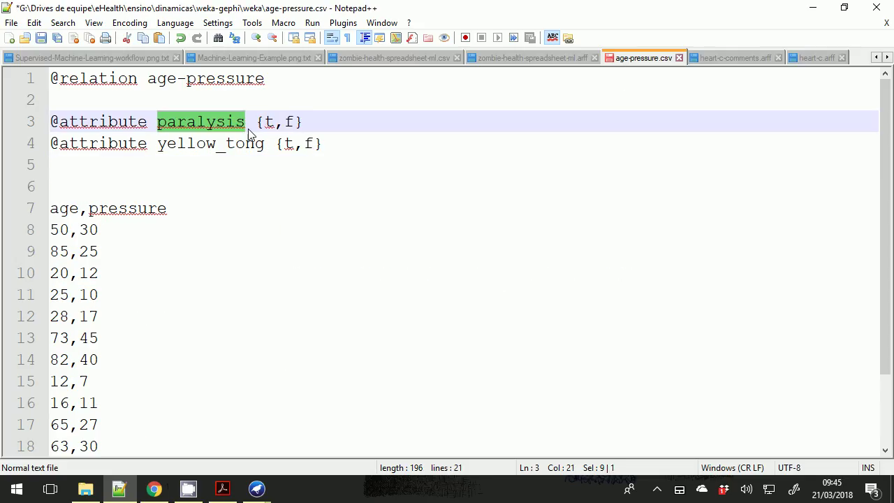
{"action": "type", "text": "age"}
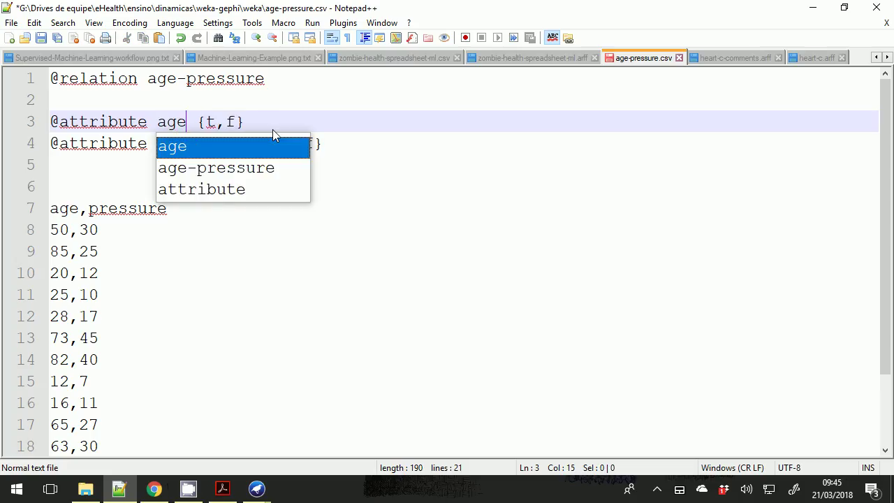
{"action": "key", "text": "Right"}
{"action": "key", "text": "Right"}
{"action": "key", "text": "Left"}
{"action": "key", "text": "shift+Right"}
{"action": "key", "text": "shift+Right"}
{"action": "key", "text": "shift+Right"}
{"action": "key", "text": "shift+Right"}
{"action": "key", "text": "shift+Right"}
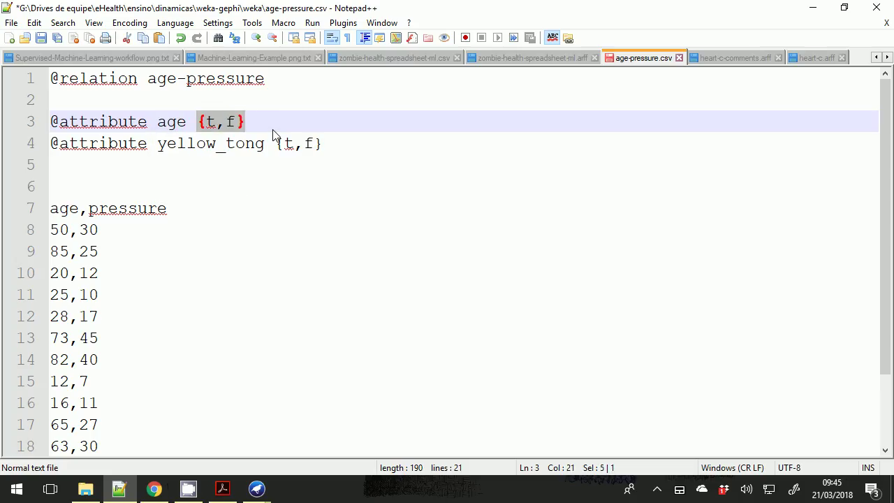
{"action": "type", "text": "numeric"}
Step: Change the yellow_tong attribute declaration to name pressure and type numeric
{"action": "left_click_drag", "start_coordinate": [158, 147], "coordinate": [217, 155]}
{"action": "double_click", "coordinate": [270, 149]}
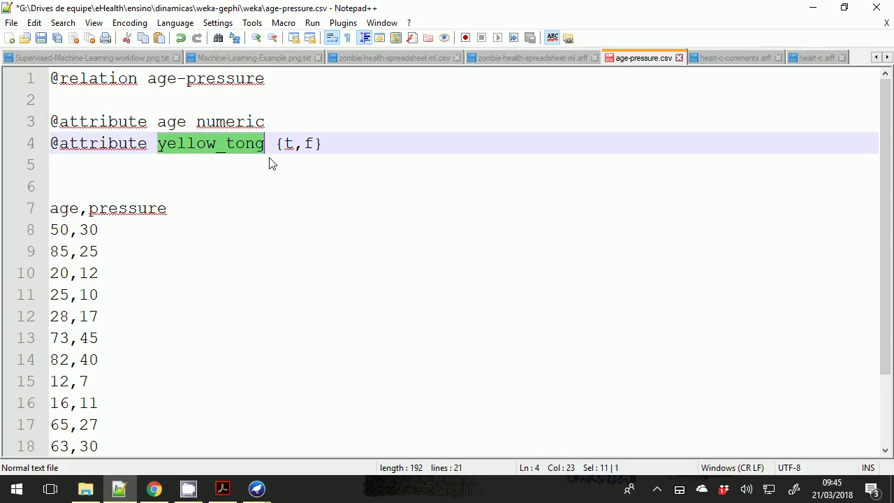
{"action": "type", "text": "op"}
{"action": "key", "text": "BackSpace"}
{"action": "key", "text": "BackSpace"}
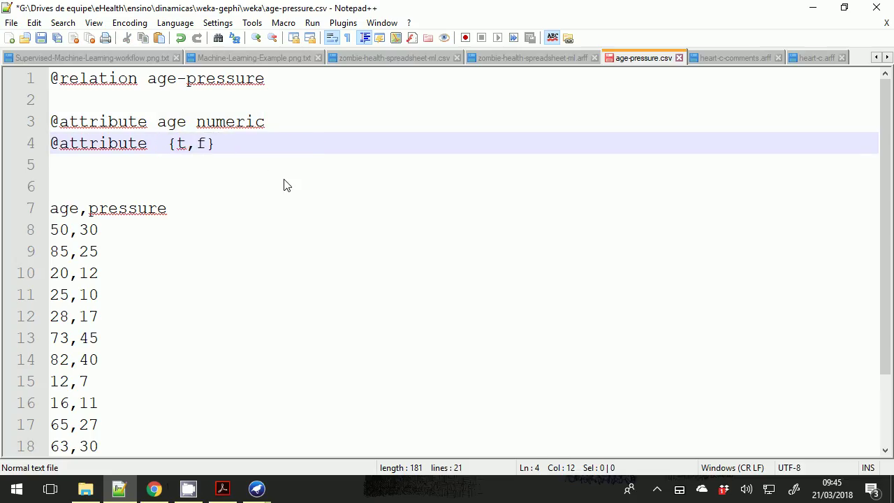
{"action": "type", "text": "pressure"}
{"action": "key", "text": "Right"}
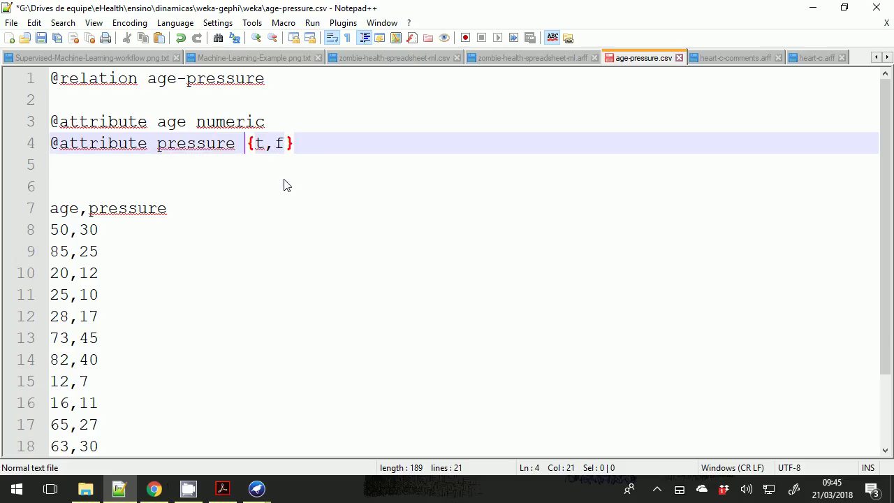
{"action": "key", "text": "shift+Right"}
{"action": "key", "text": "shift+Right"}
{"action": "key", "text": "shift+Right"}
{"action": "key", "text": "shift+Right"}
{"action": "key", "text": "shift+Right"}
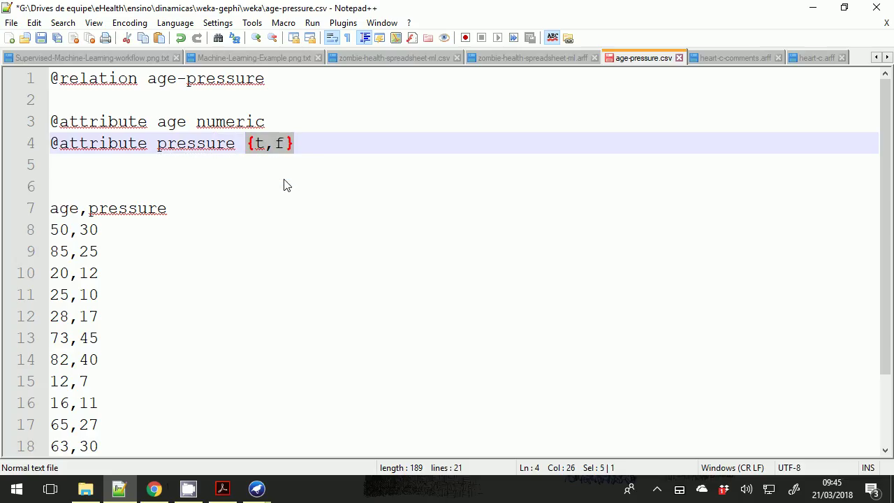
{"action": "type", "text": "numeric"}
Step: Delete the age,pressure header row and leave three blank lines between the attribute declarations and the data rows
{"action": "left_click_drag", "start_coordinate": [56, 172], "coordinate": [37, 227]}
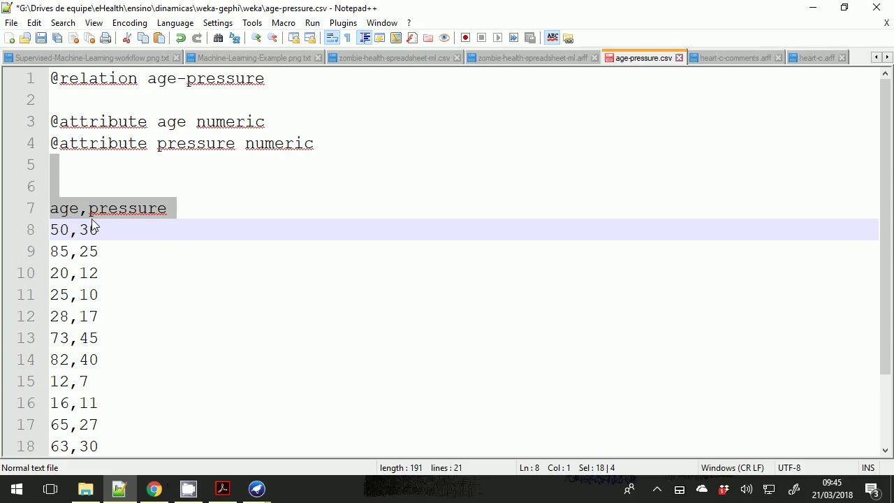
{"action": "key", "text": "Delete"}
{"action": "key", "text": "Return"}
{"action": "key", "text": "Return"}
{"action": "key", "text": "Up"}
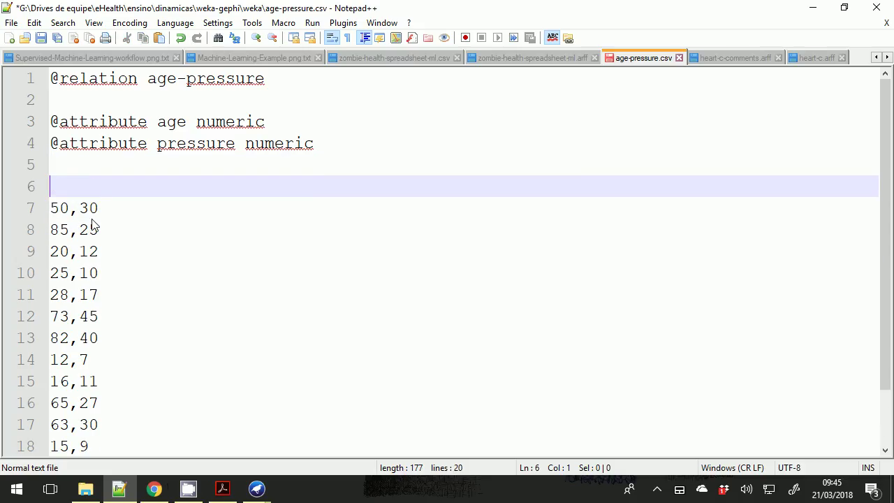
{"action": "key", "text": "Return"}
{"action": "key", "text": "Up"}
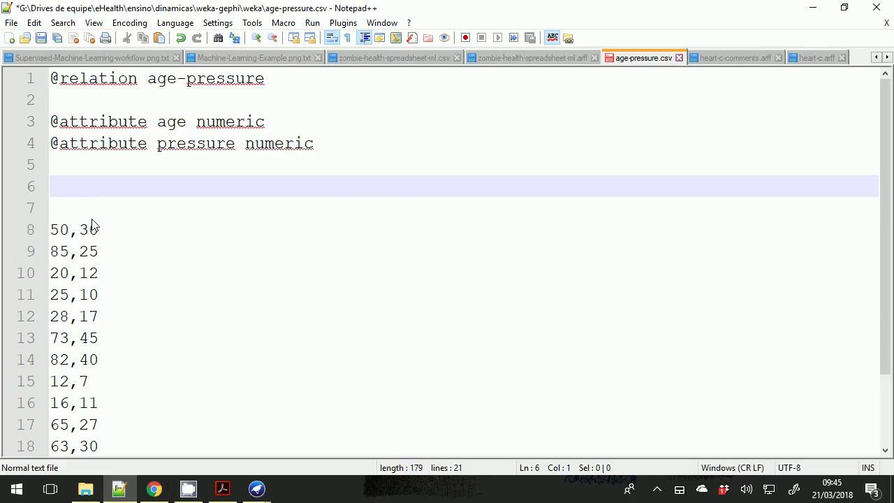
{"action": "type", "text": "@ata"}
{"action": "key", "text": "BackSpace"}
{"action": "key", "text": "BackSpace"}
{"action": "key", "text": "BackSpace"}
{"action": "left_click", "coordinate": [719, 58]}
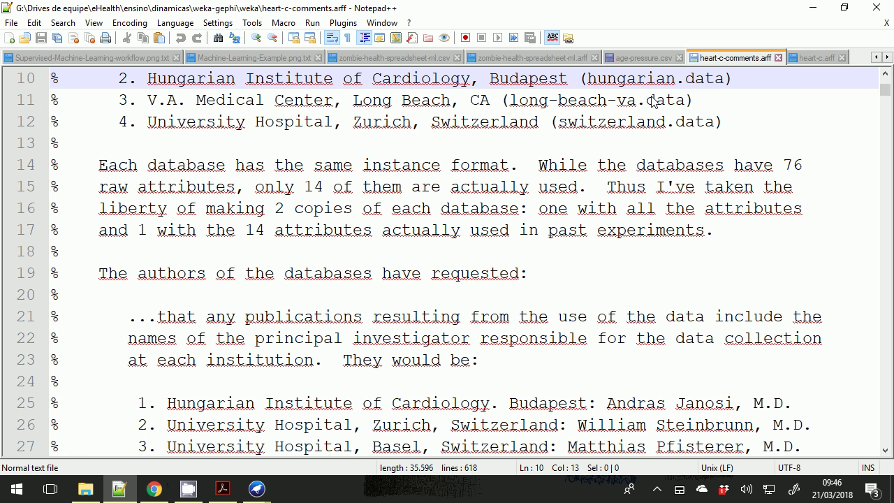
{"action": "left_click", "coordinate": [817, 59]}
{"action": "scroll", "coordinate": [129, 275], "scroll_direction": "down", "scroll_amount": 3}
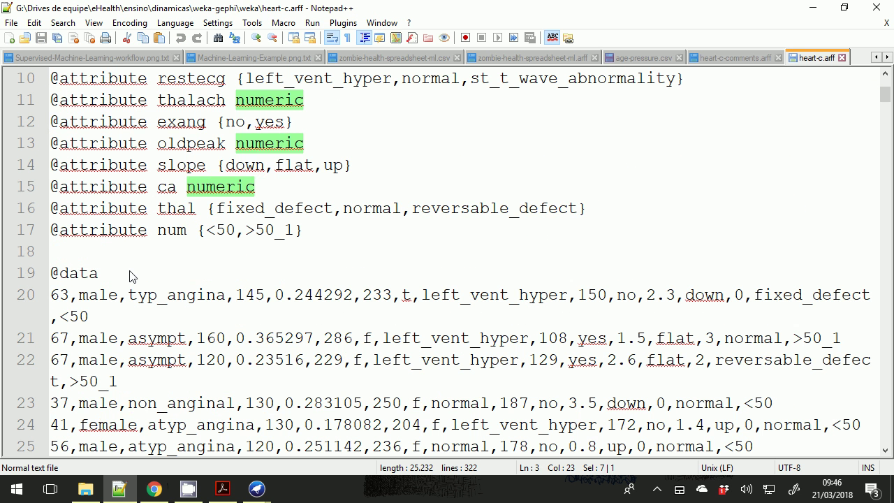
{"action": "left_click_drag", "start_coordinate": [50, 274], "coordinate": [52, 296]}
{"action": "key", "text": "ctrl+c"}
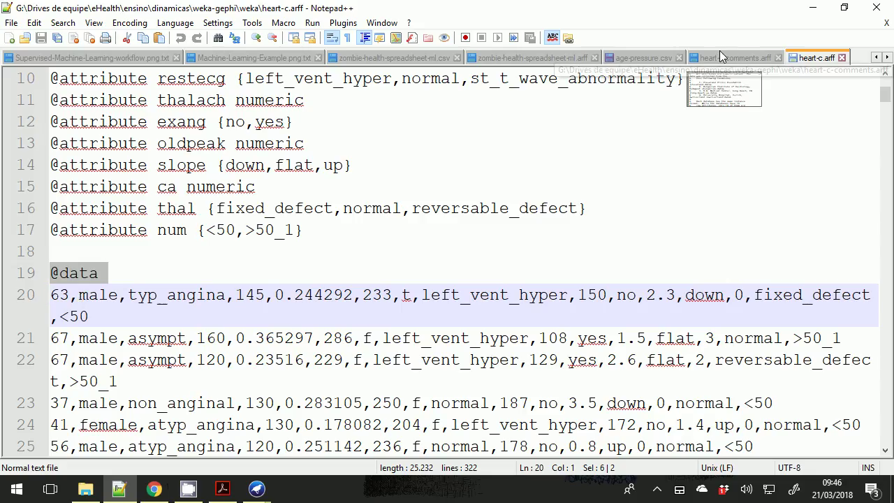
{"action": "left_click", "coordinate": [653, 58]}
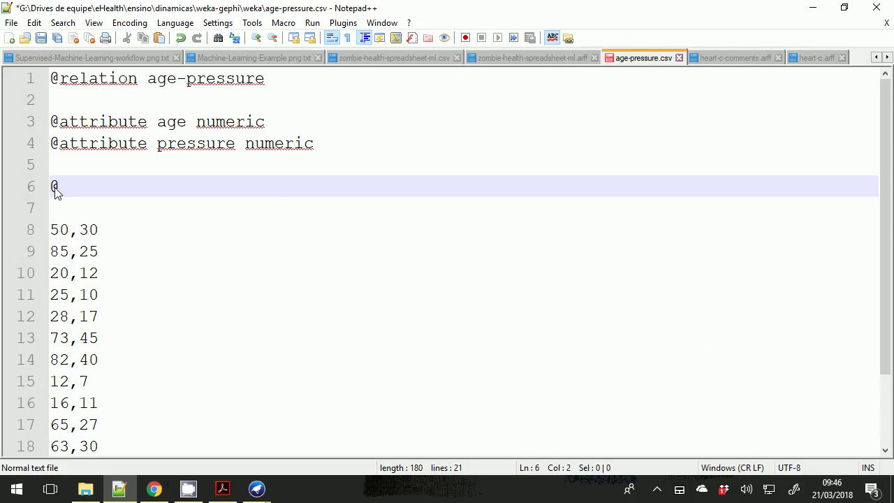
{"action": "left_click_drag", "start_coordinate": [52, 187], "coordinate": [51, 199]}
{"action": "key", "text": "ctrl+v"}
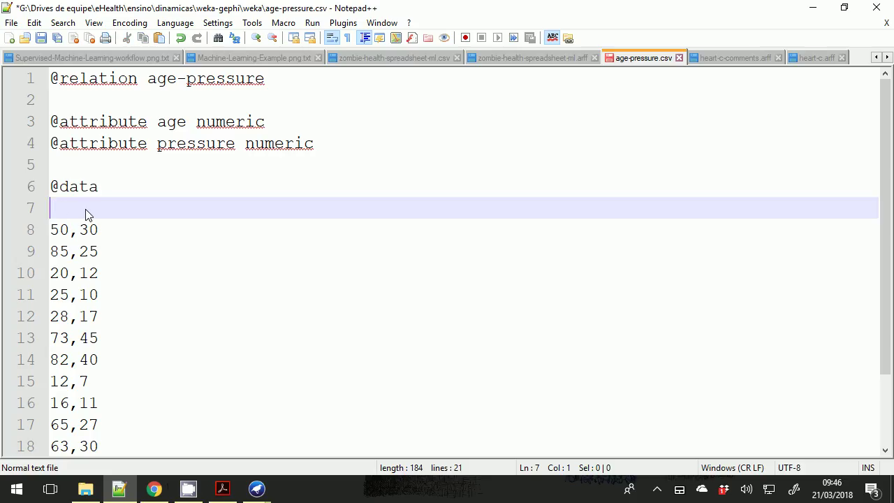
Step: Save the edited age-pressure file under the new name age-pressure.arff in the weka folder
{"action": "left_click", "coordinate": [11, 23]}
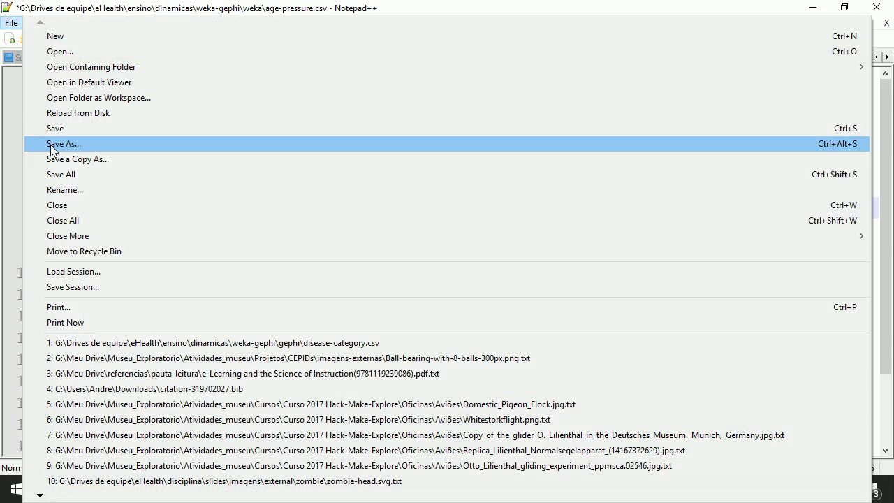
{"action": "left_click", "coordinate": [64, 147]}
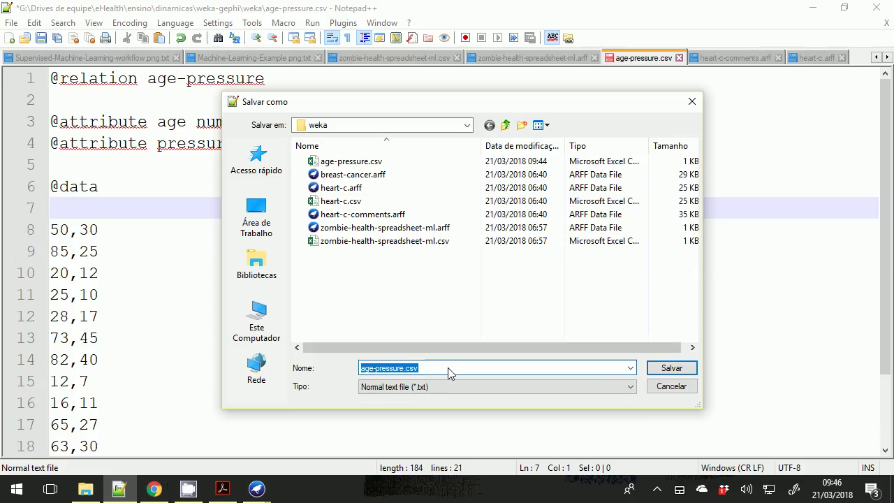
{"action": "left_click", "coordinate": [448, 367]}
{"action": "key", "text": "BackSpace"}
{"action": "key", "text": "BackSpace"}
{"action": "key", "text": "BackSpace"}
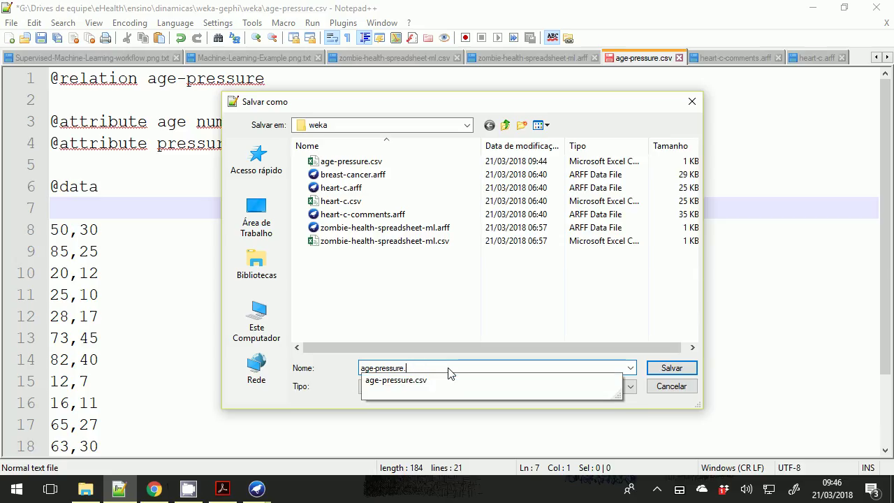
{"action": "type", "text": "arff"}
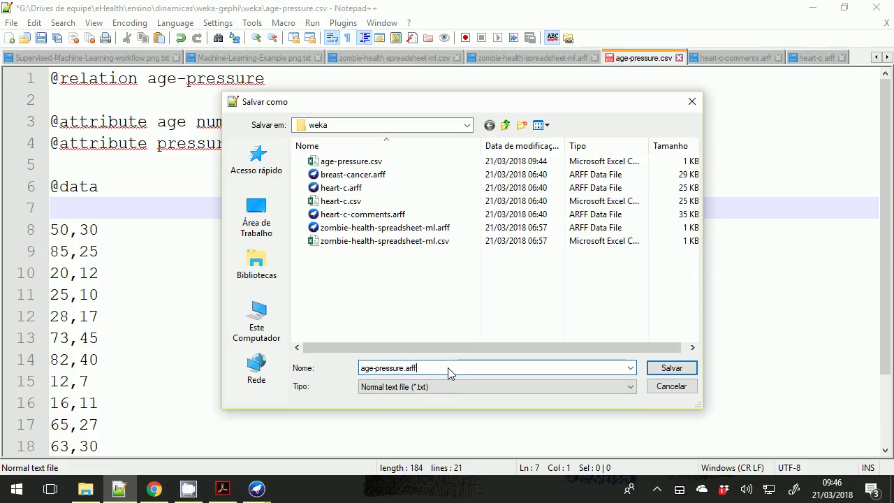
{"action": "key", "text": "Tab"}
{"action": "left_click", "coordinate": [668, 367]}
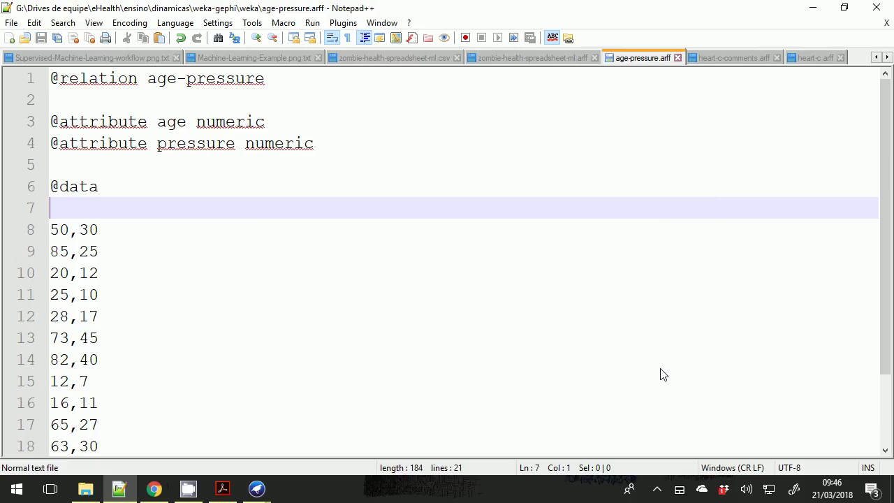
Step: Switch to Weka Explorer, load age-pressure.arff and check the statistics of the pressure and age attributes
{"action": "mouse_move", "coordinate": [257, 487]}
{"action": "left_click", "coordinate": [311, 436]}
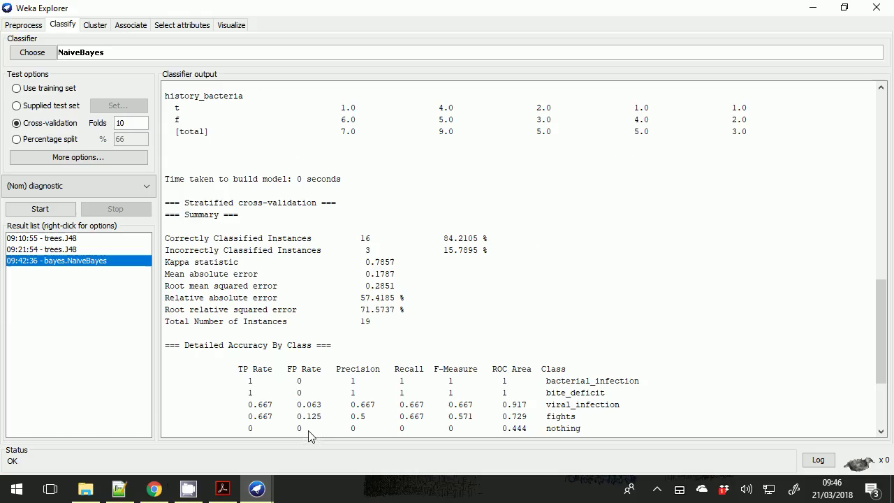
{"action": "left_click", "coordinate": [18, 25]}
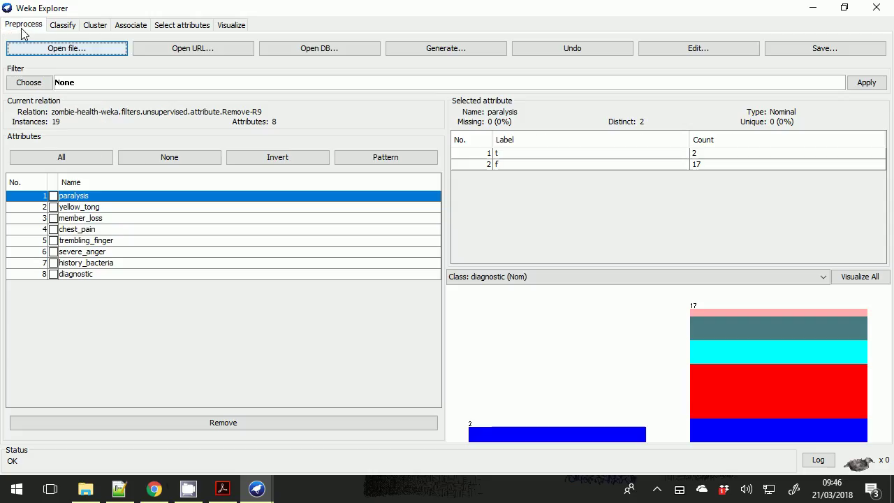
{"action": "left_click", "coordinate": [31, 47]}
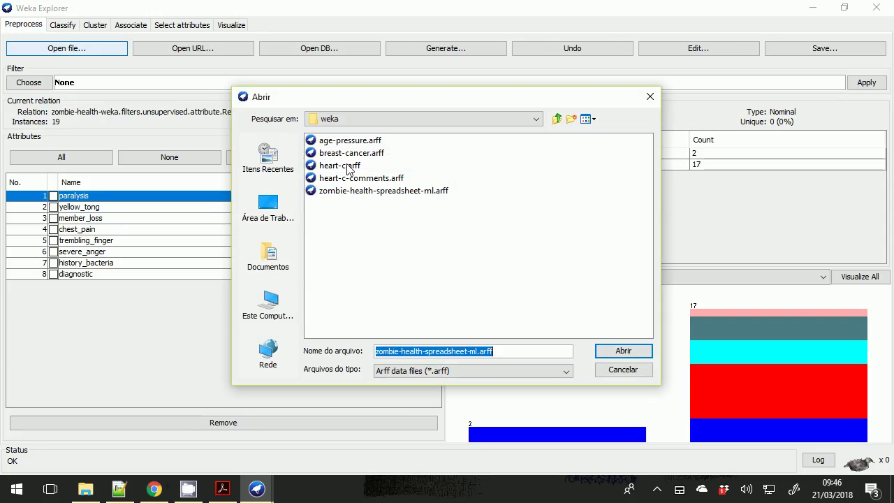
{"action": "double_click", "coordinate": [345, 141]}
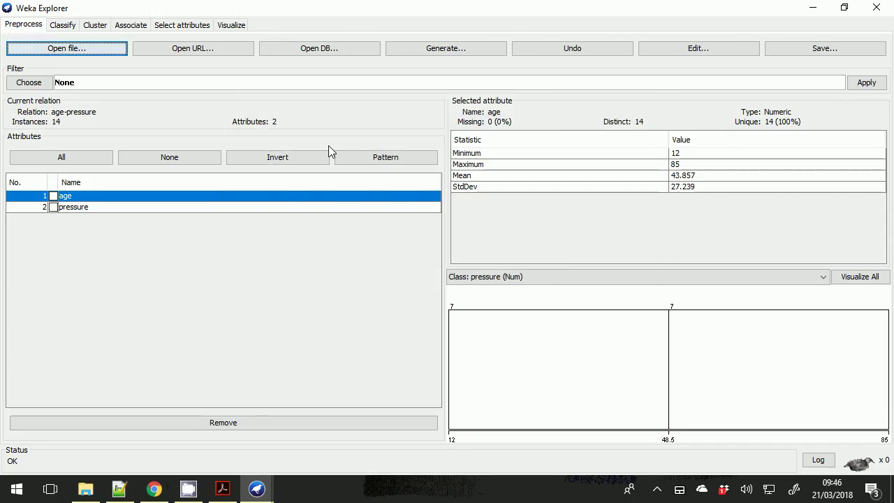
{"action": "left_click", "coordinate": [210, 206]}
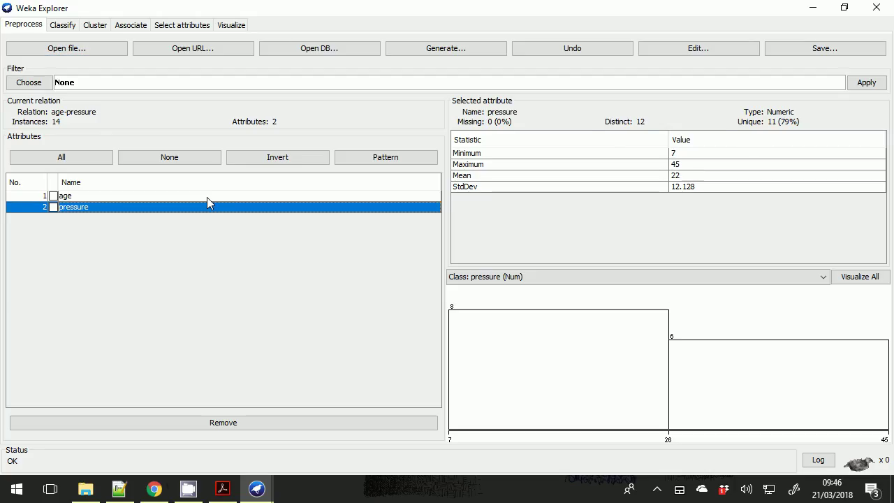
{"action": "left_click", "coordinate": [207, 197]}
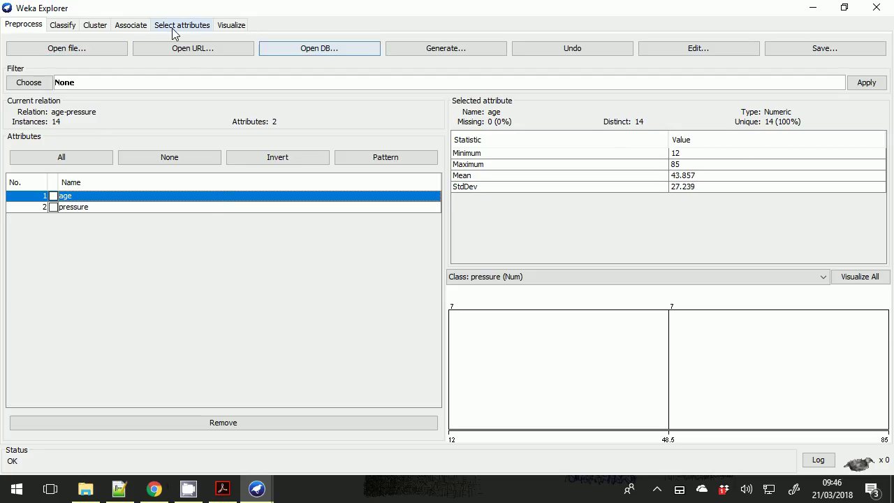
Step: Cluster the age-pressure data with the EM clusterer, using the training set as cluster mode
{"action": "left_click", "coordinate": [95, 25]}
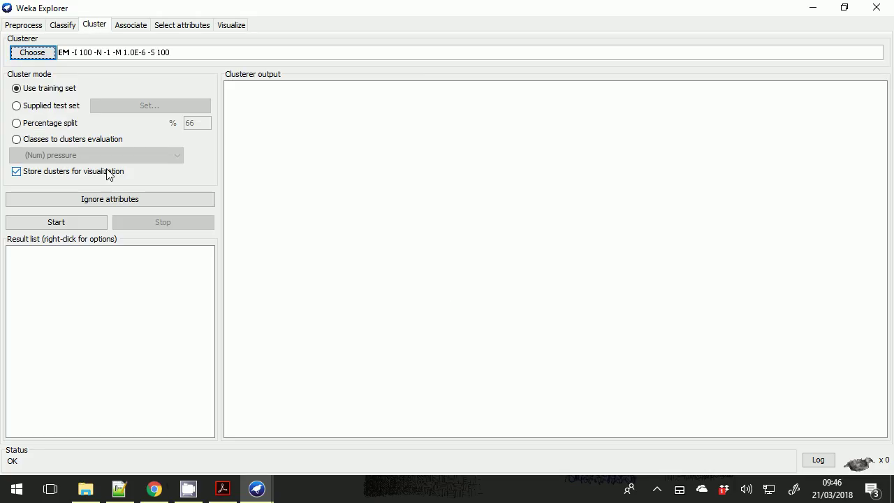
{"action": "left_click", "coordinate": [49, 54]}
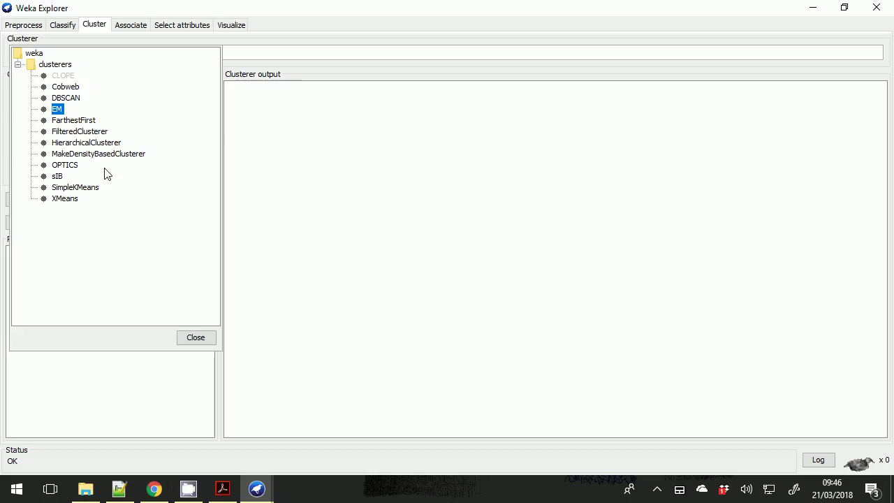
{"action": "left_click", "coordinate": [194, 338]}
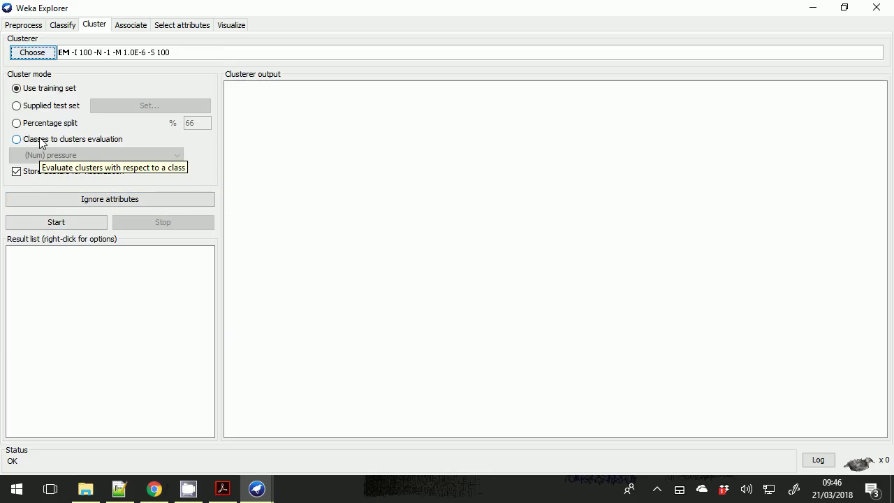
{"action": "left_click", "coordinate": [46, 224]}
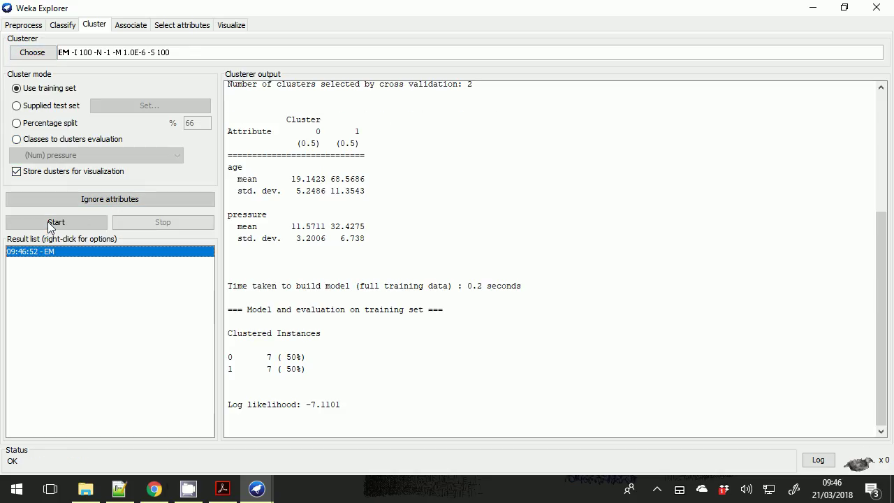
Step: Visualize the EM cluster assignments with age on the X axis and pressure on the Y axis, in a maximized plot window
{"action": "right_click", "coordinate": [69, 255]}
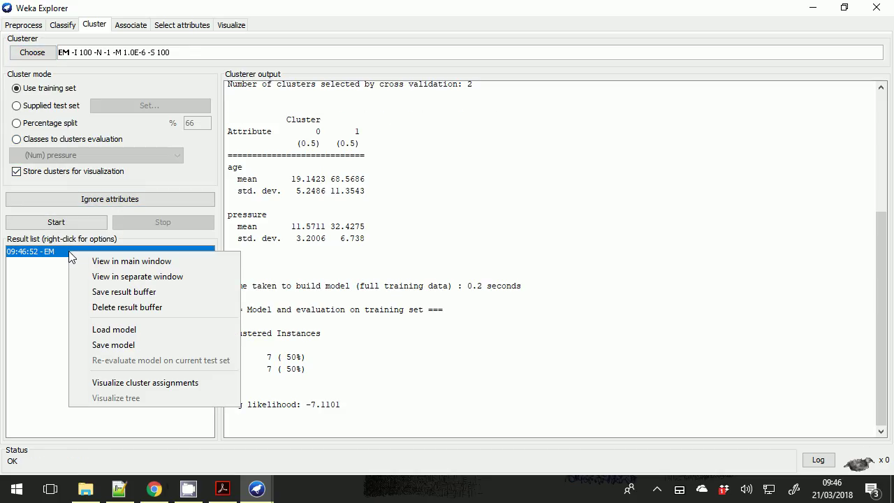
{"action": "left_click", "coordinate": [117, 383]}
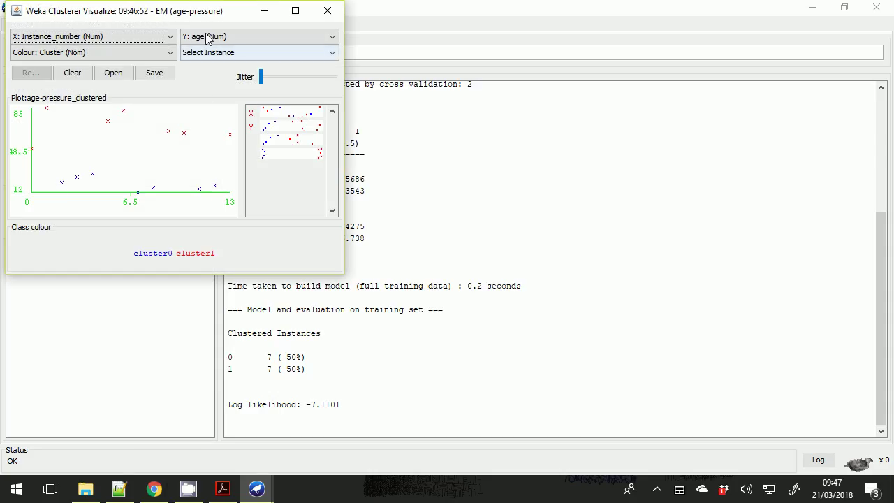
{"action": "left_click_drag", "start_coordinate": [213, 13], "coordinate": [358, 87]}
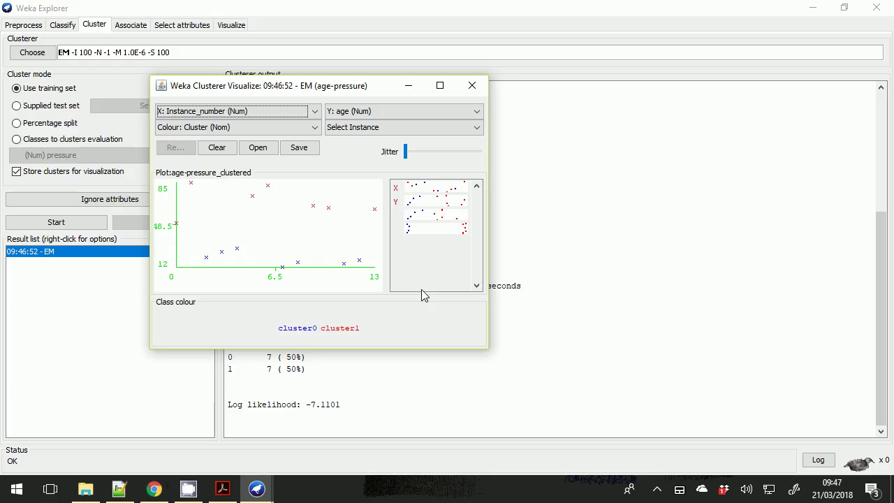
{"action": "left_click", "coordinate": [234, 112]}
{"action": "left_click", "coordinate": [229, 137]}
{"action": "left_click", "coordinate": [368, 112]}
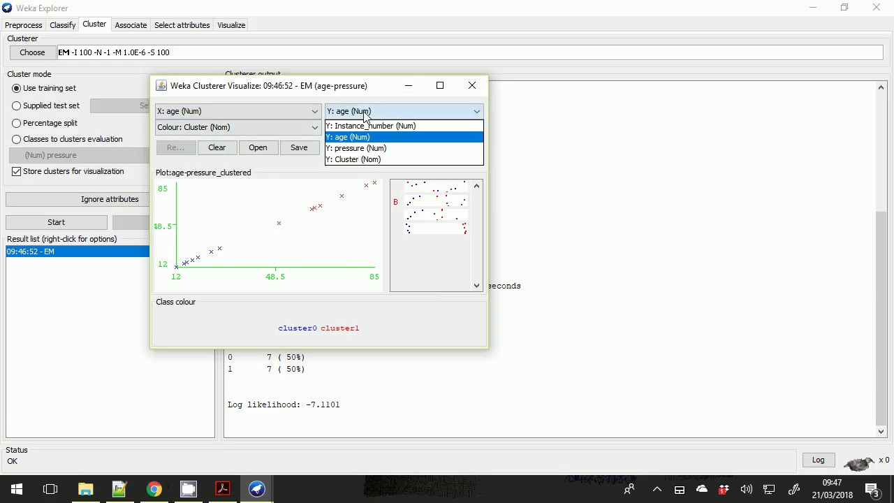
{"action": "left_click", "coordinate": [361, 145]}
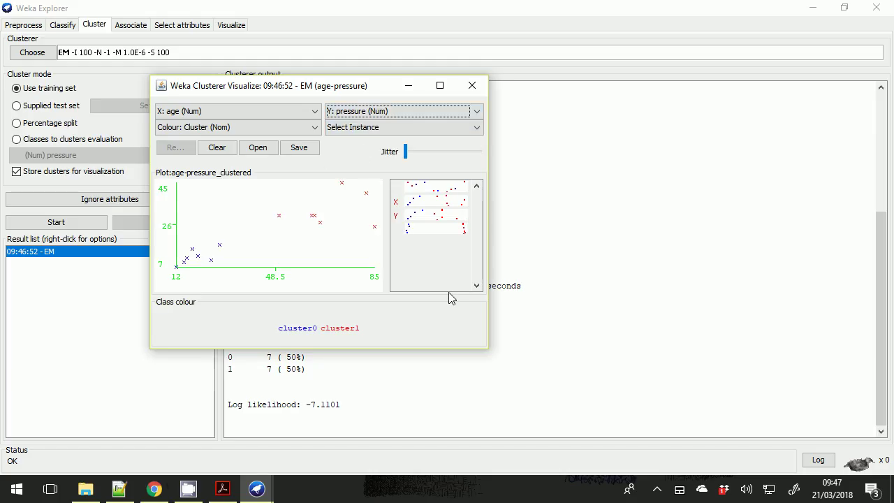
{"action": "left_click", "coordinate": [431, 86]}
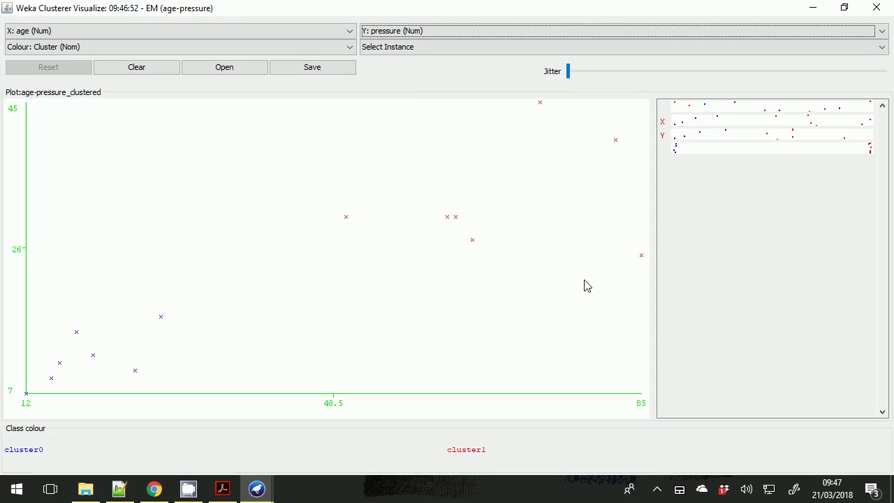
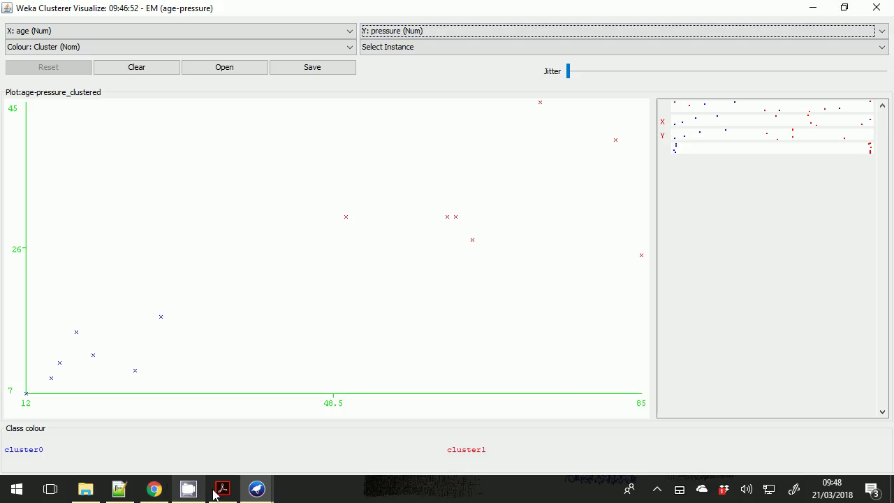
Step: Return to the Weka Explorer window, load zombie-health-spreadsheet-ml.arff and run the Apriori associator with its default options
{"action": "mouse_move", "coordinate": [257, 488]}
{"action": "left_click", "coordinate": [214, 448]}
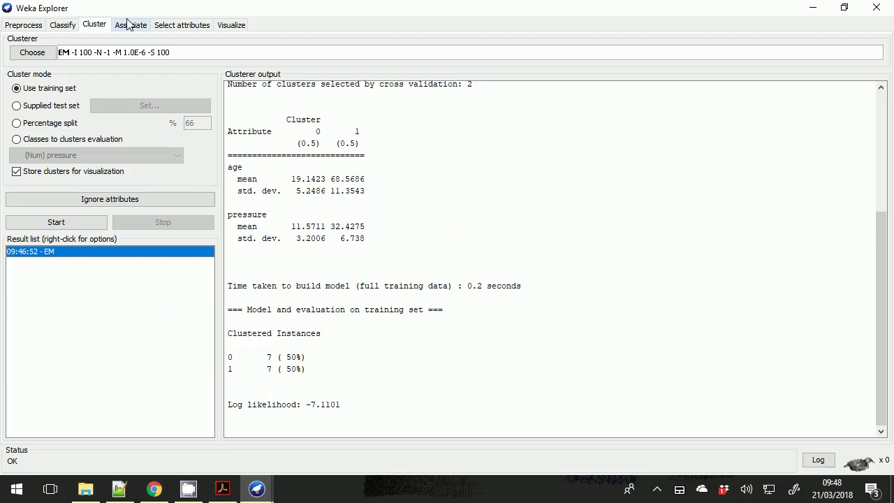
{"action": "left_click", "coordinate": [23, 28]}
{"action": "left_click", "coordinate": [49, 51]}
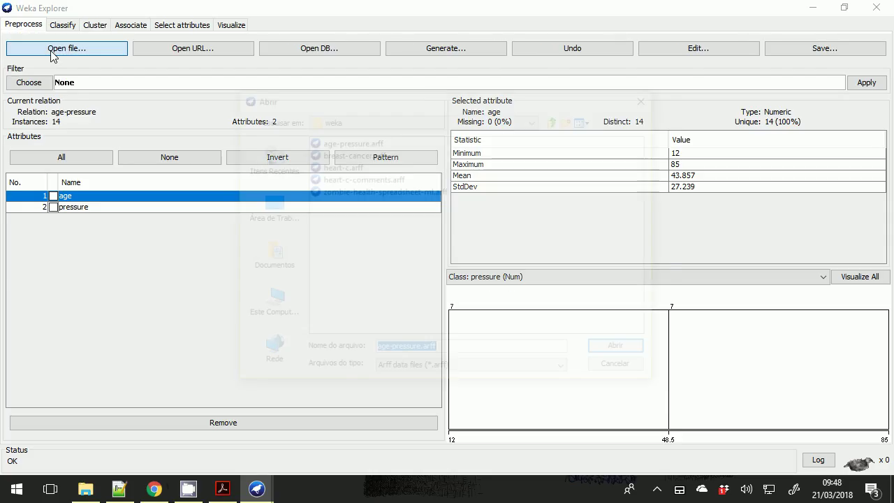
{"action": "double_click", "coordinate": [343, 190]}
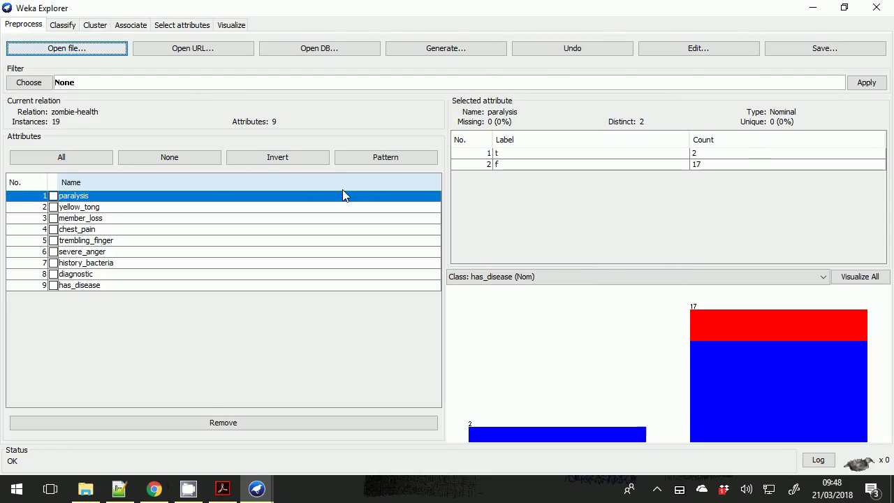
{"action": "left_click", "coordinate": [131, 26]}
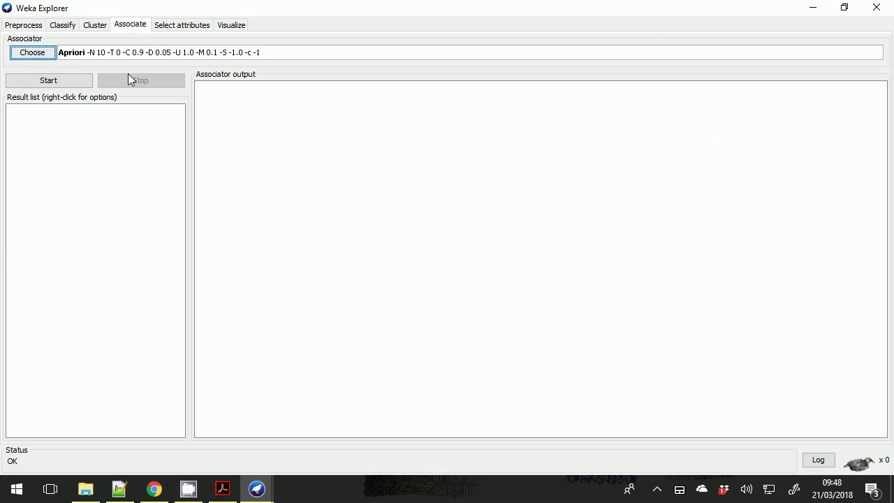
{"action": "left_click", "coordinate": [74, 84]}
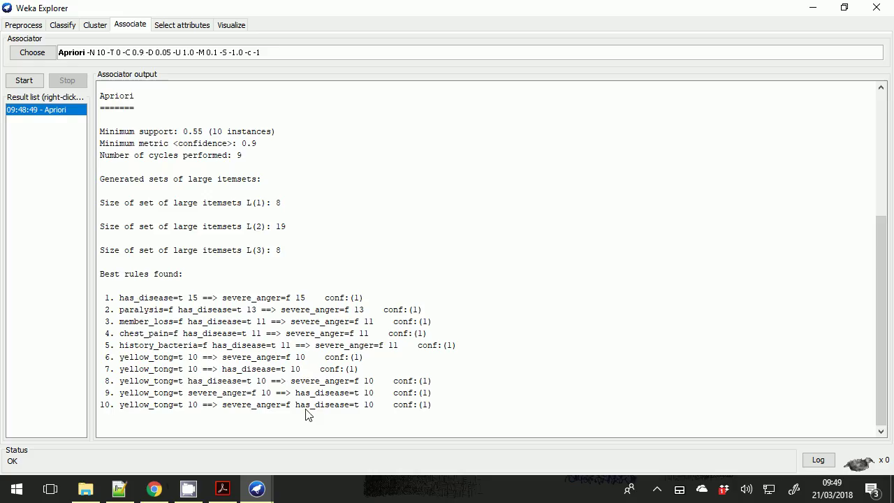
Step: Remove the has_disease attribute from the zombie-health dataset
{"action": "left_click", "coordinate": [32, 28]}
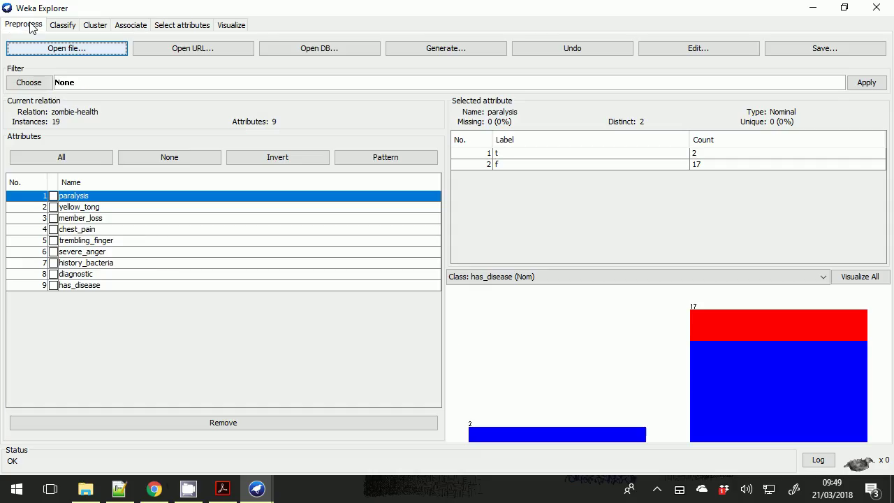
{"action": "left_click", "coordinate": [79, 285]}
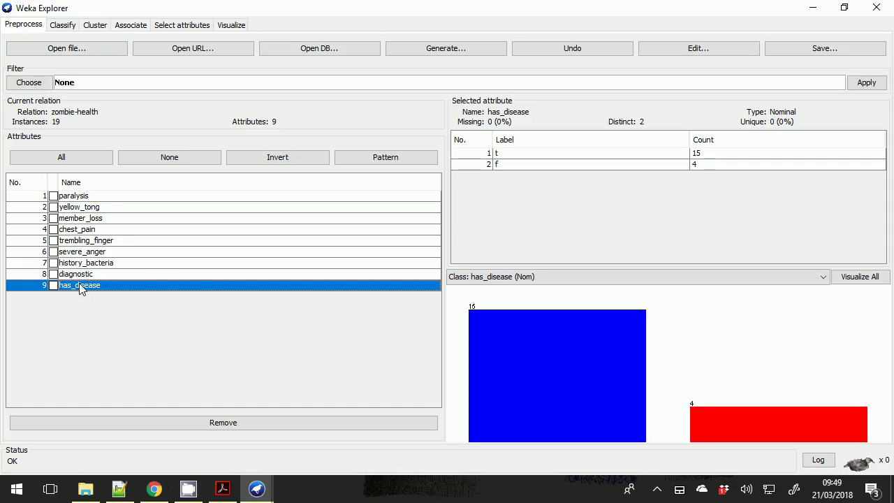
{"action": "left_click", "coordinate": [79, 285]}
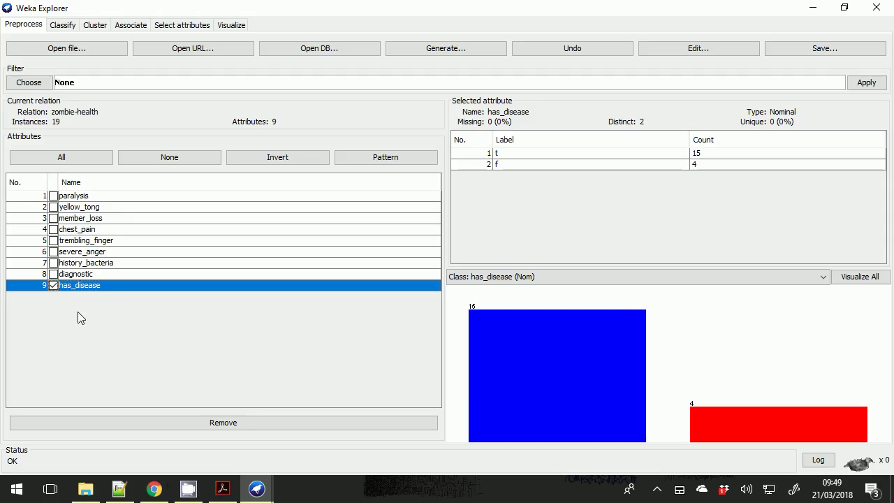
{"action": "left_click", "coordinate": [218, 423]}
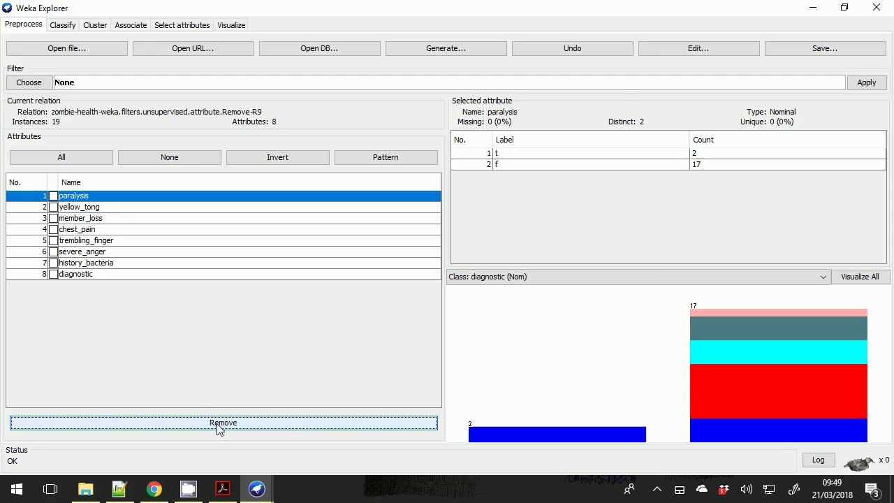
Step: Run the Apriori associator again on the reduced zombie-health dataset
{"action": "left_click", "coordinate": [129, 27]}
{"action": "left_click", "coordinate": [32, 78]}
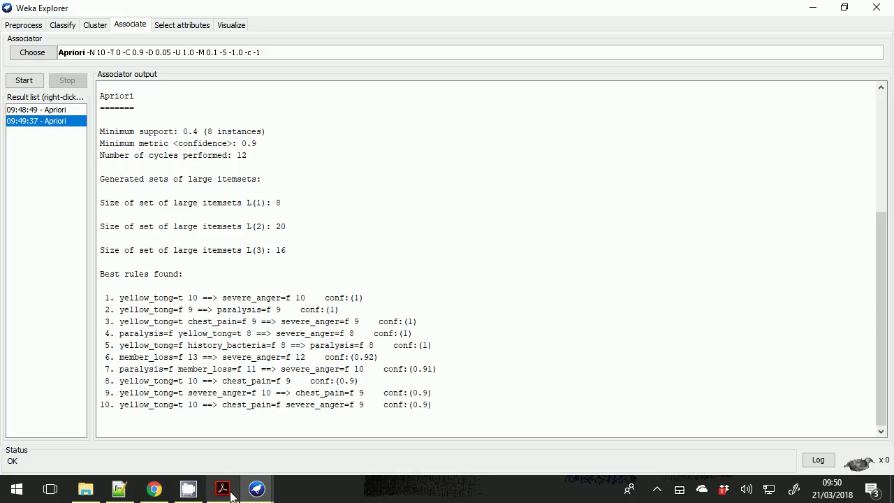
{"action": "left_click", "coordinate": [199, 493]}
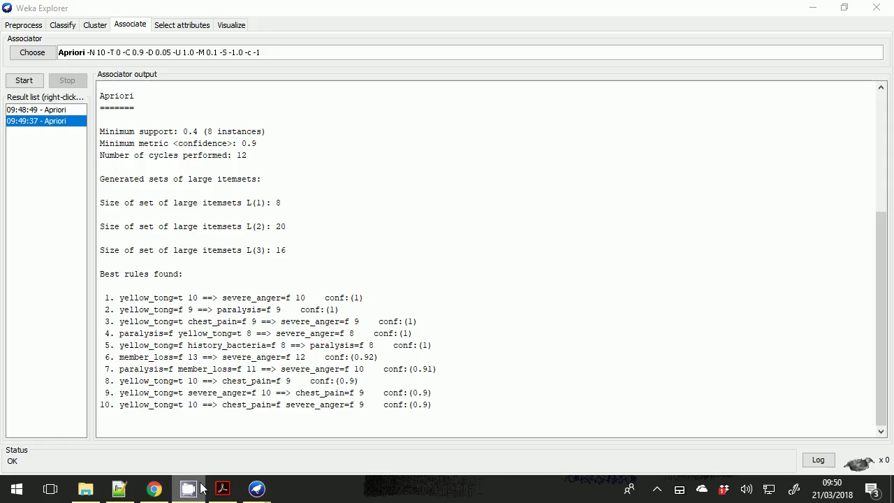